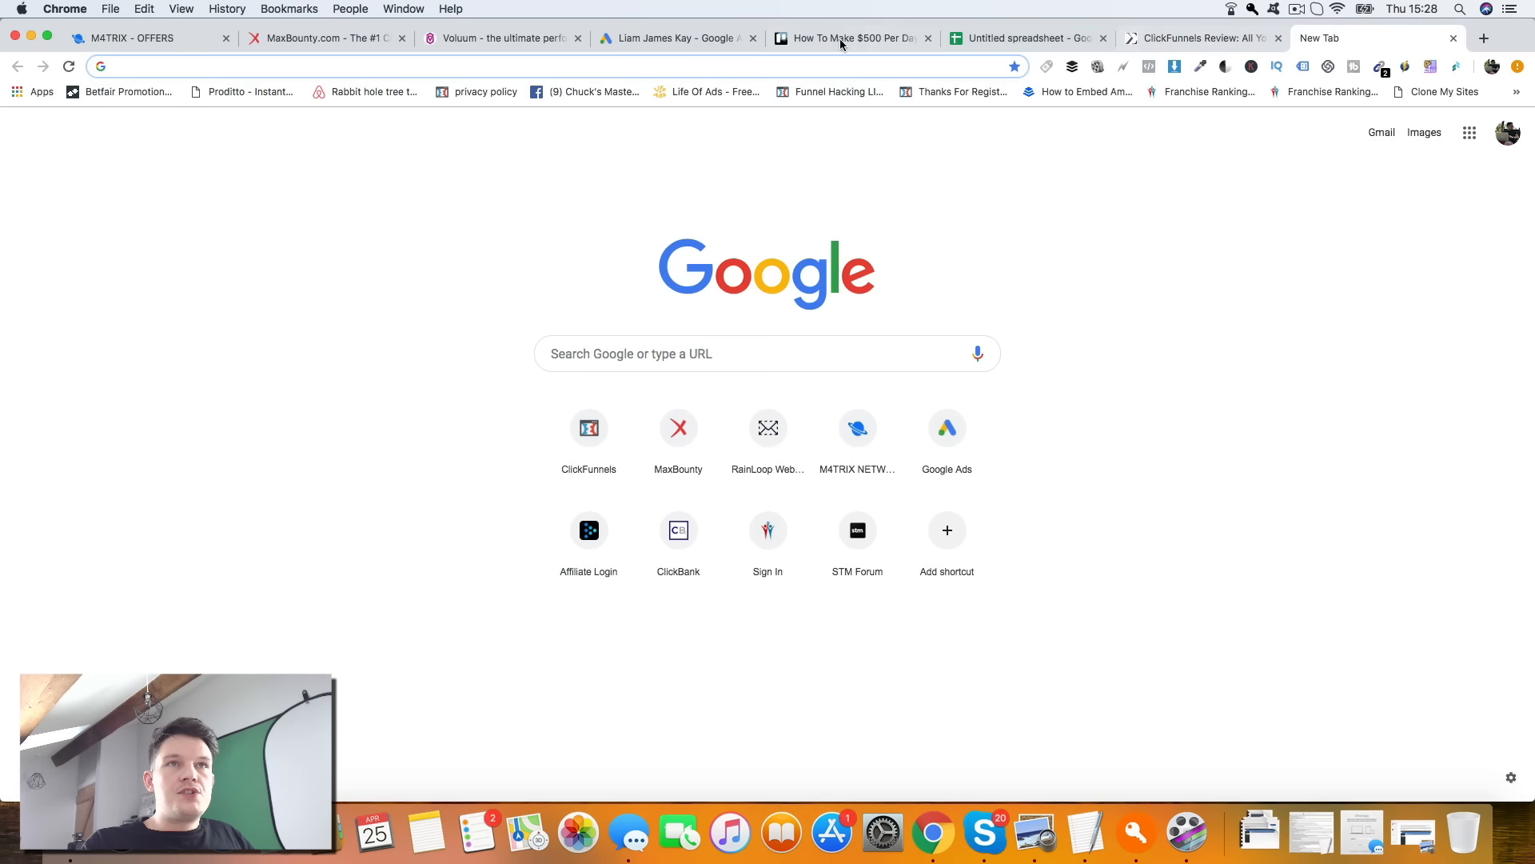
- Search Google for "builderall review"
left_click(661, 352)
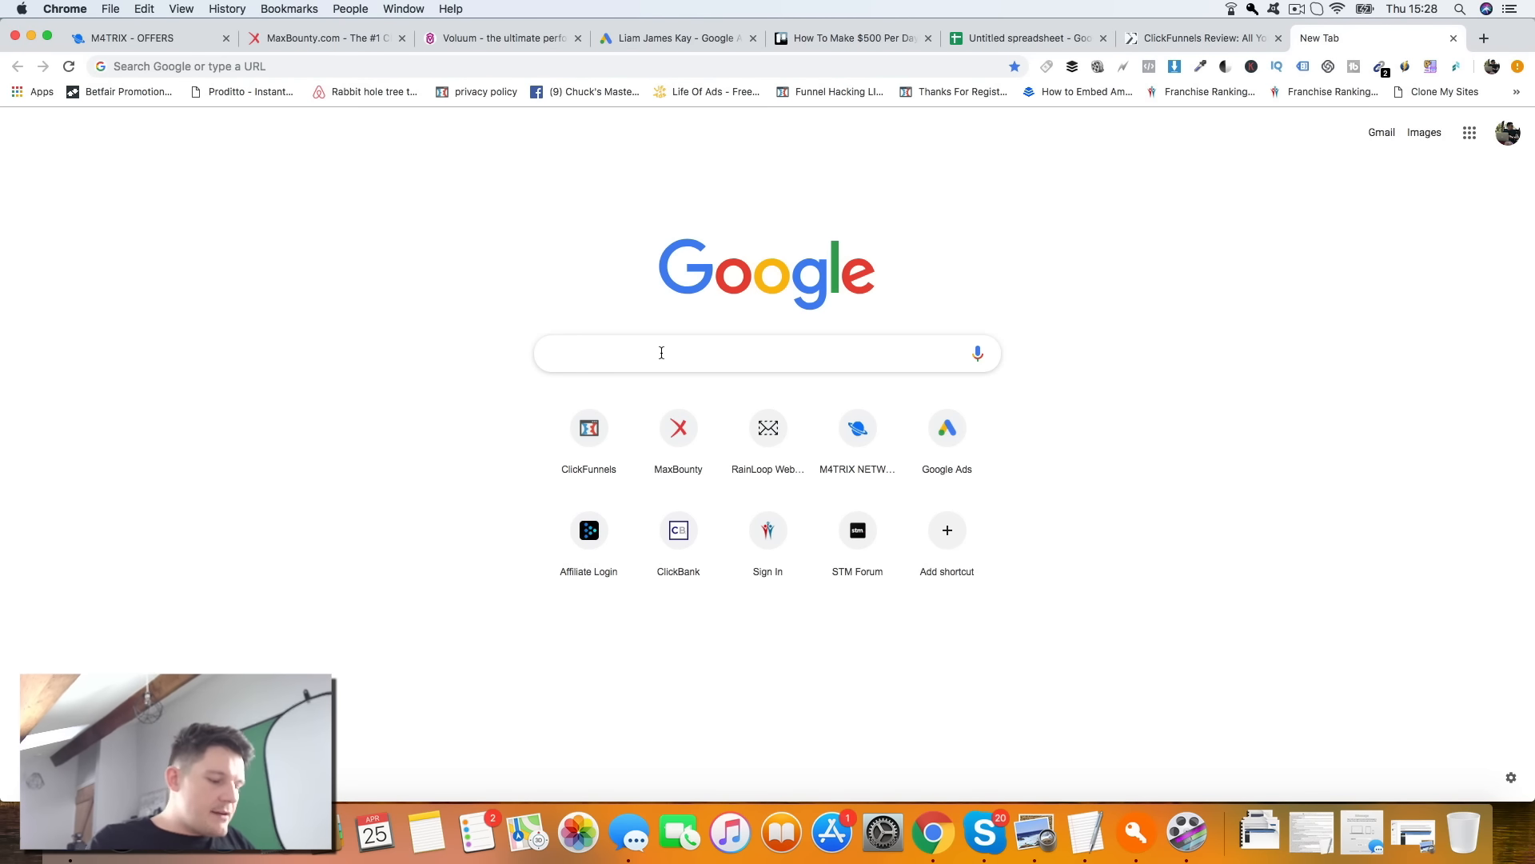
type("builder")
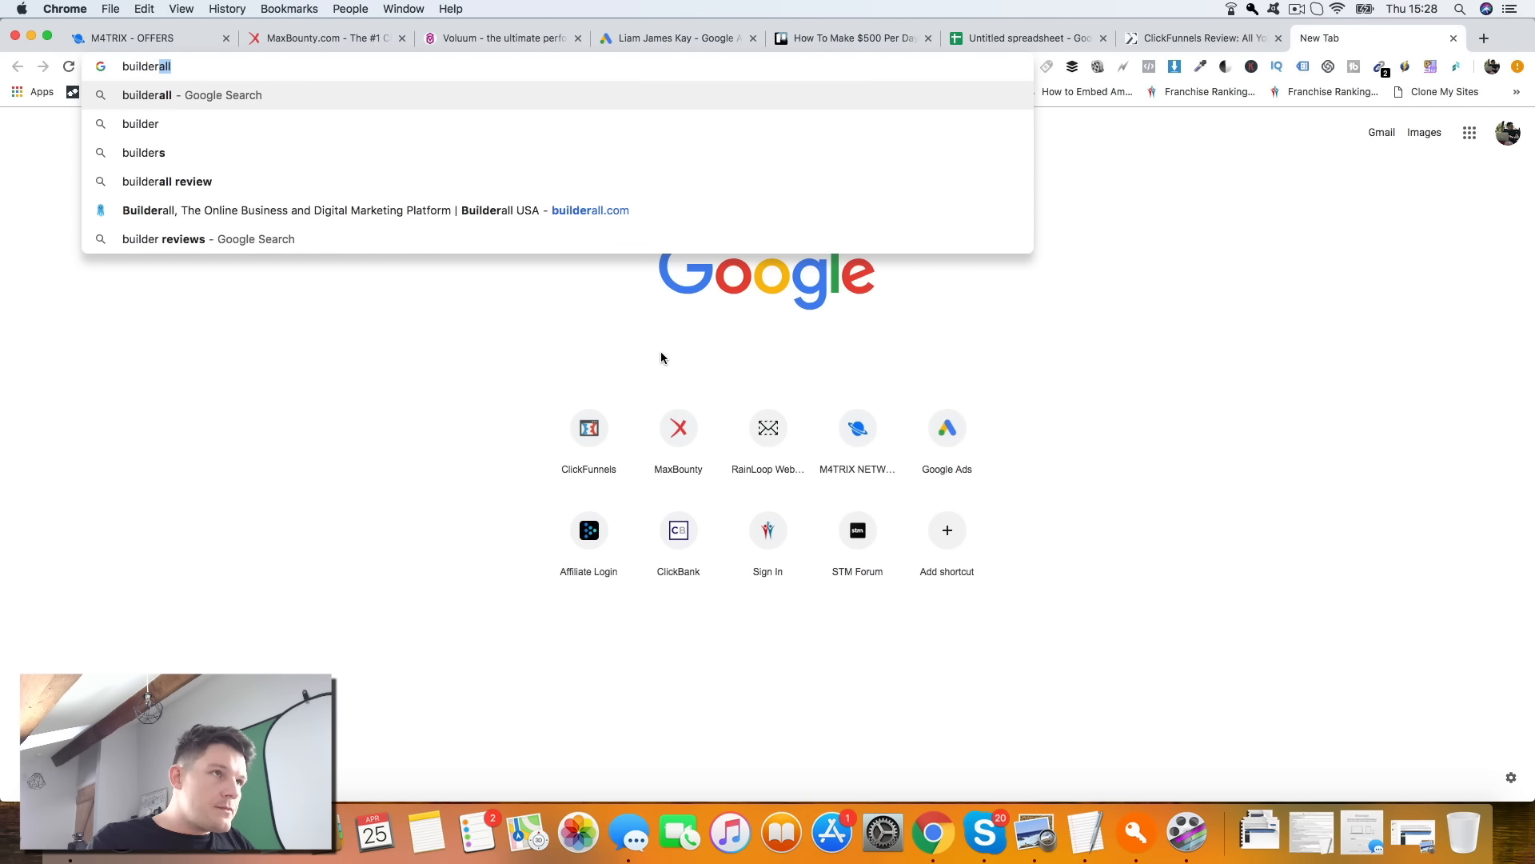
type("all review")
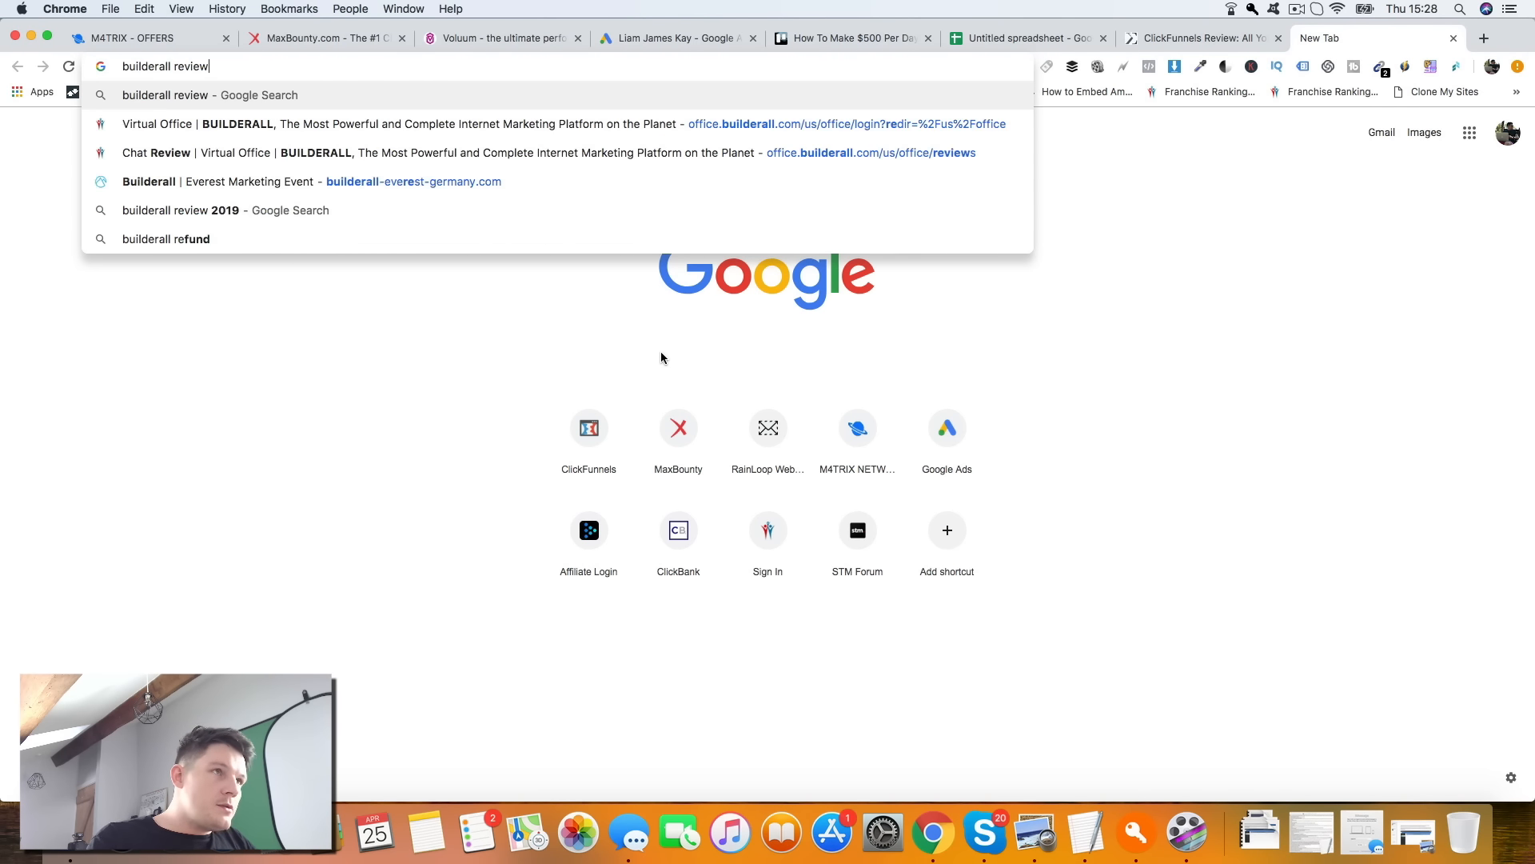
key("Return")
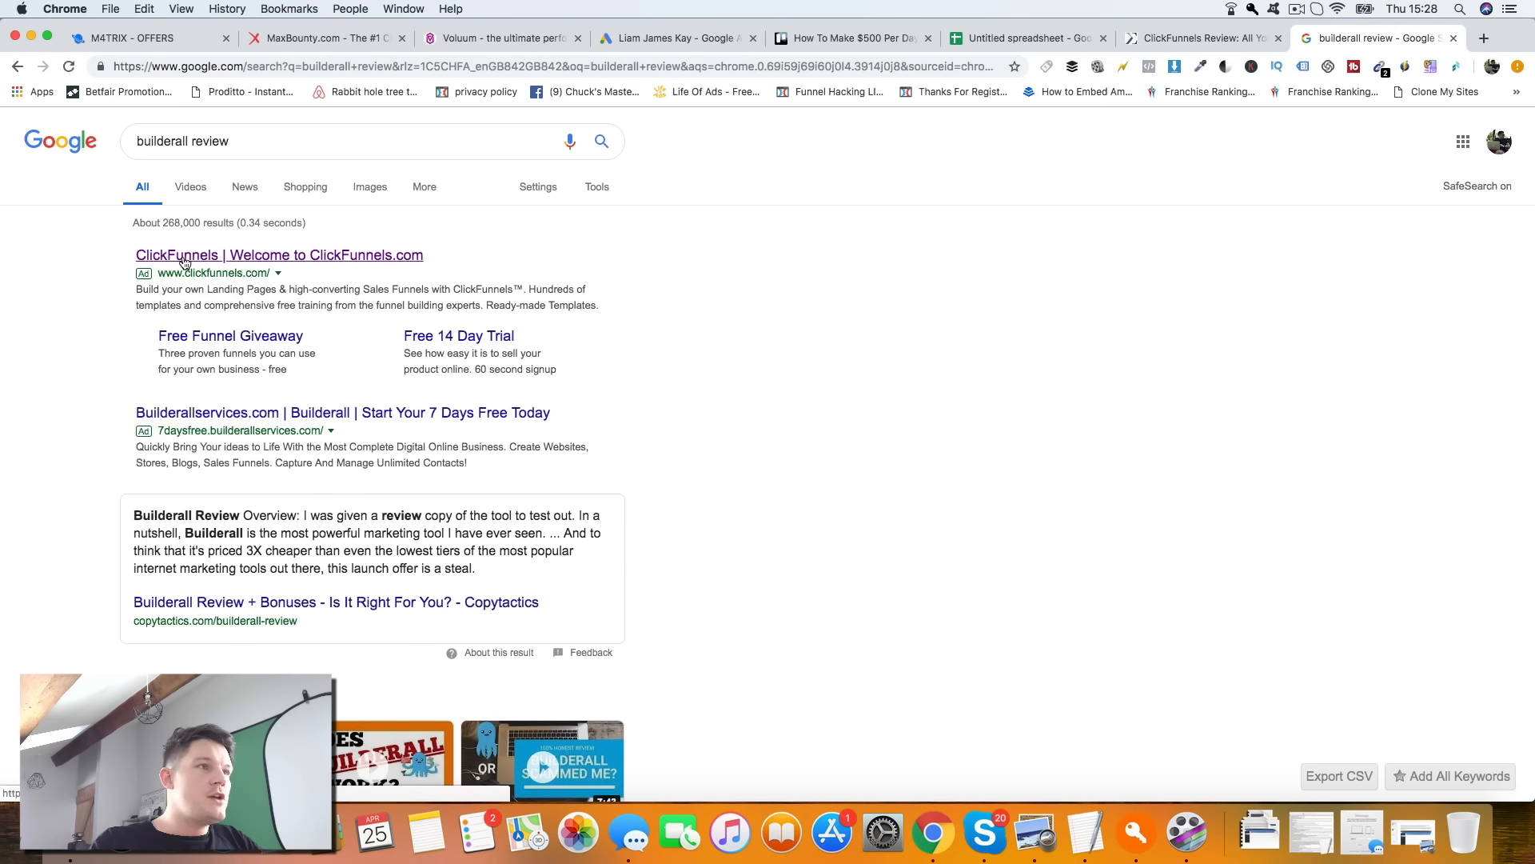
- Open the ClickFunnels ad shown above the Builderall results, and return to the search results
left_click_drag(153, 138, 241, 139)
left_click(66, 246)
left_click(304, 257)
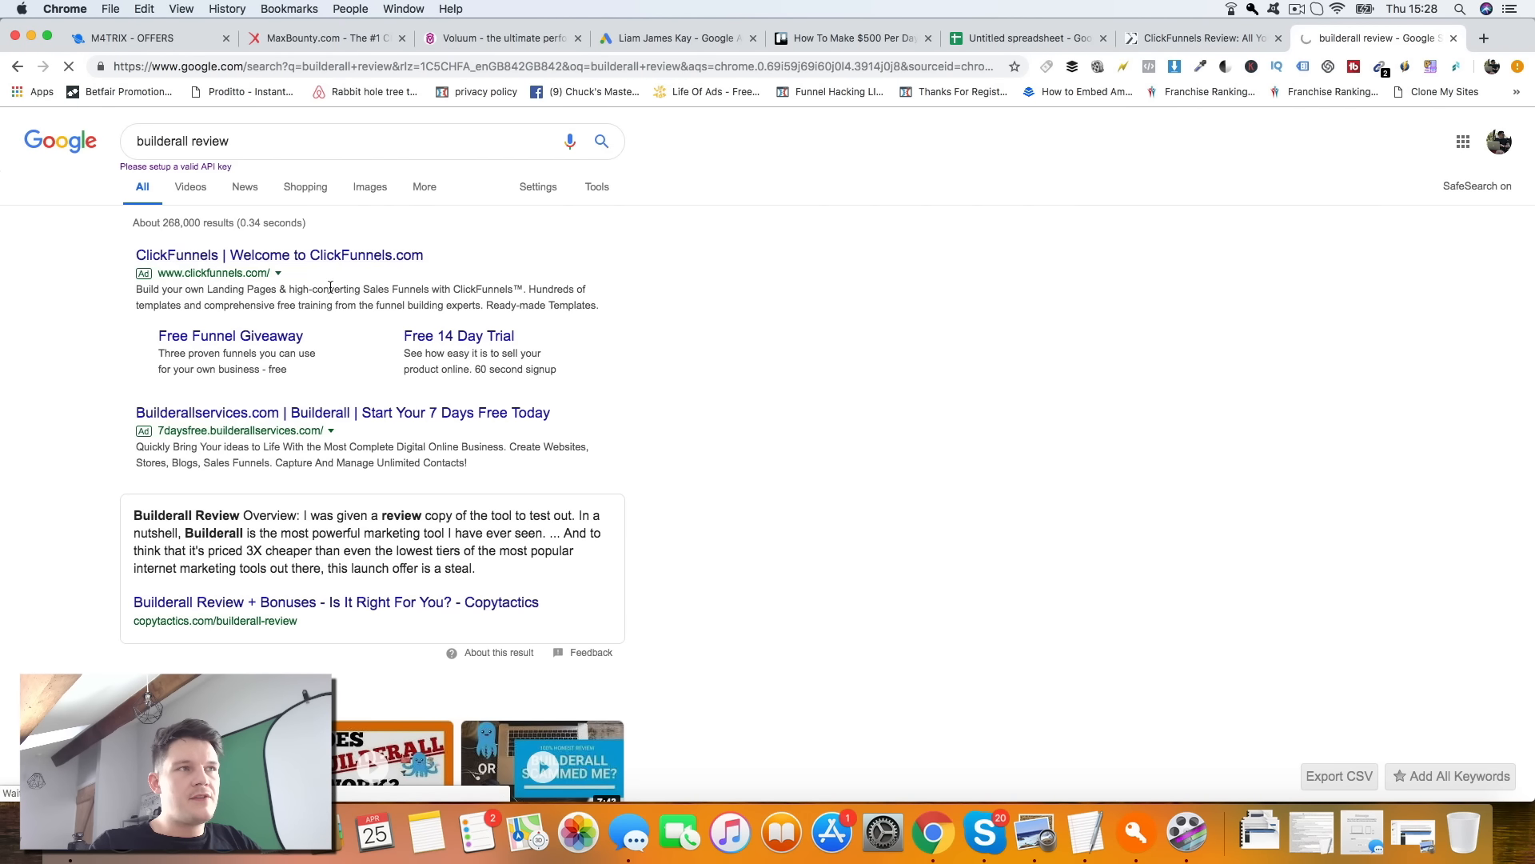
left_click(16, 67)
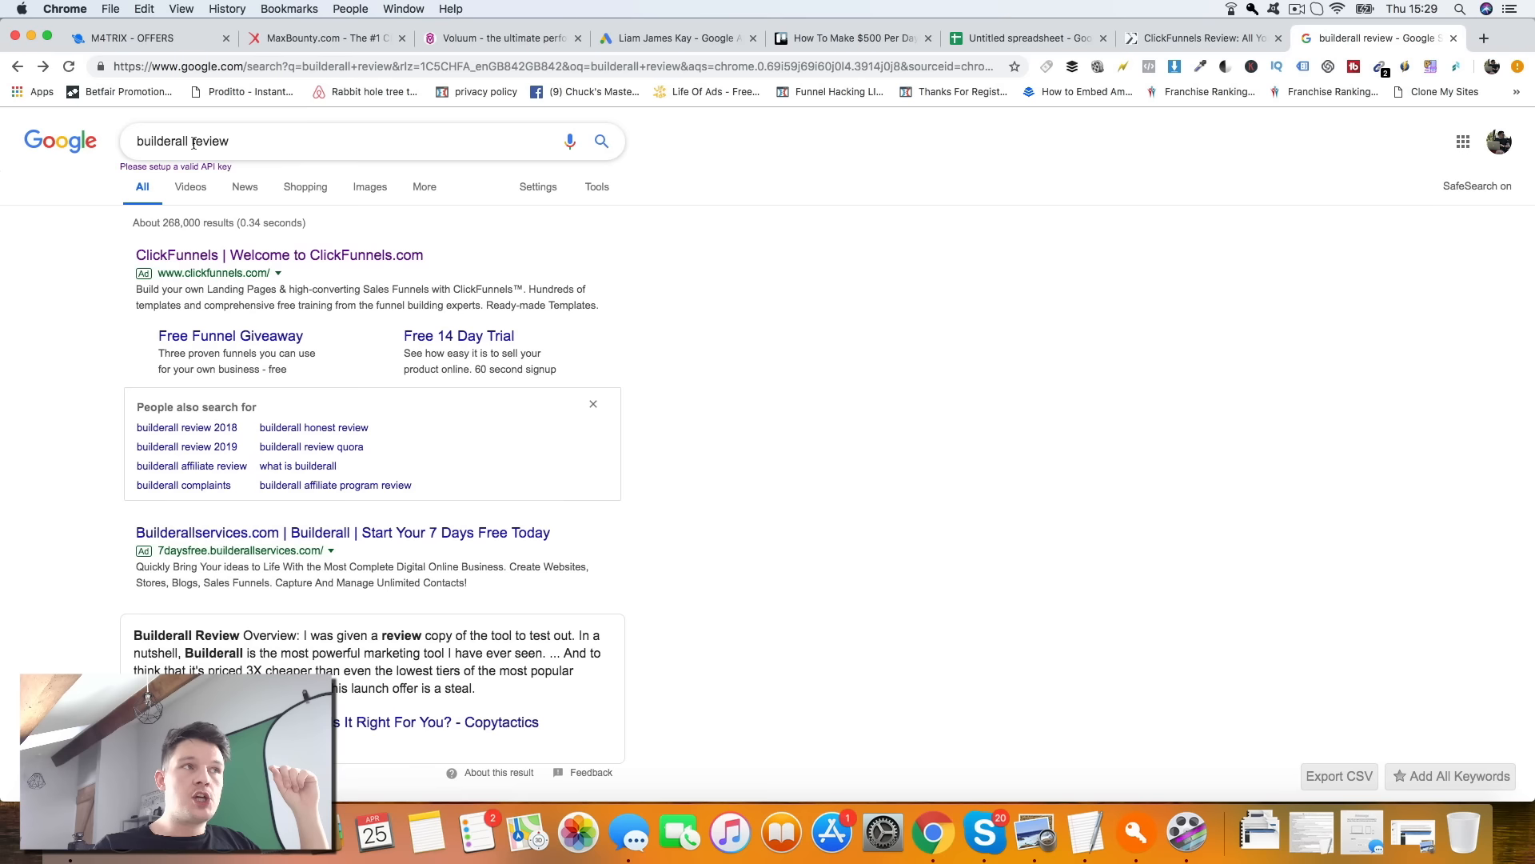
double_click(258, 142)
left_click(161, 140)
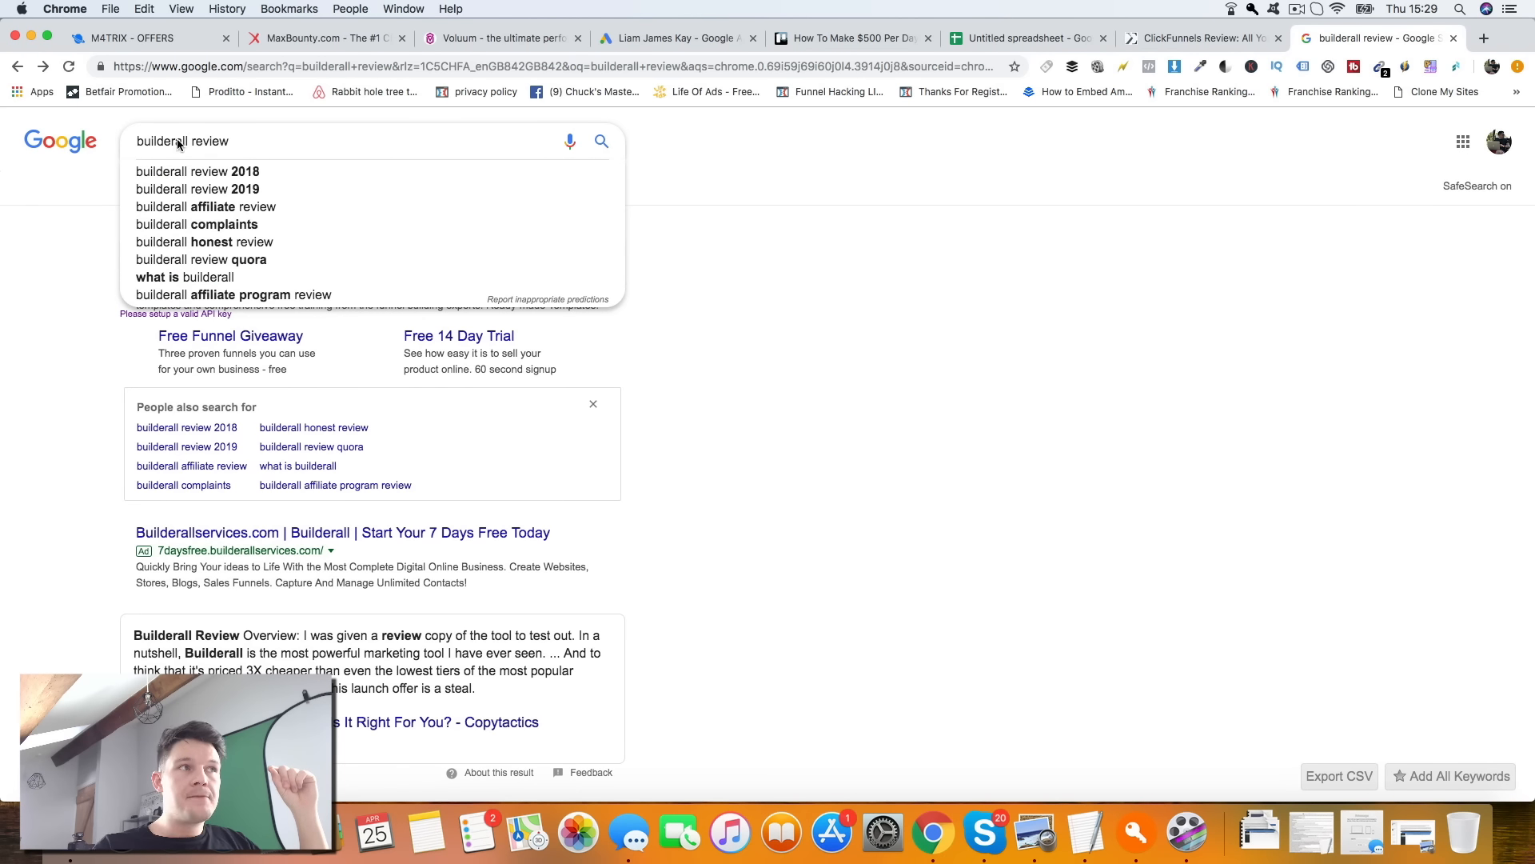
left_click(44, 318)
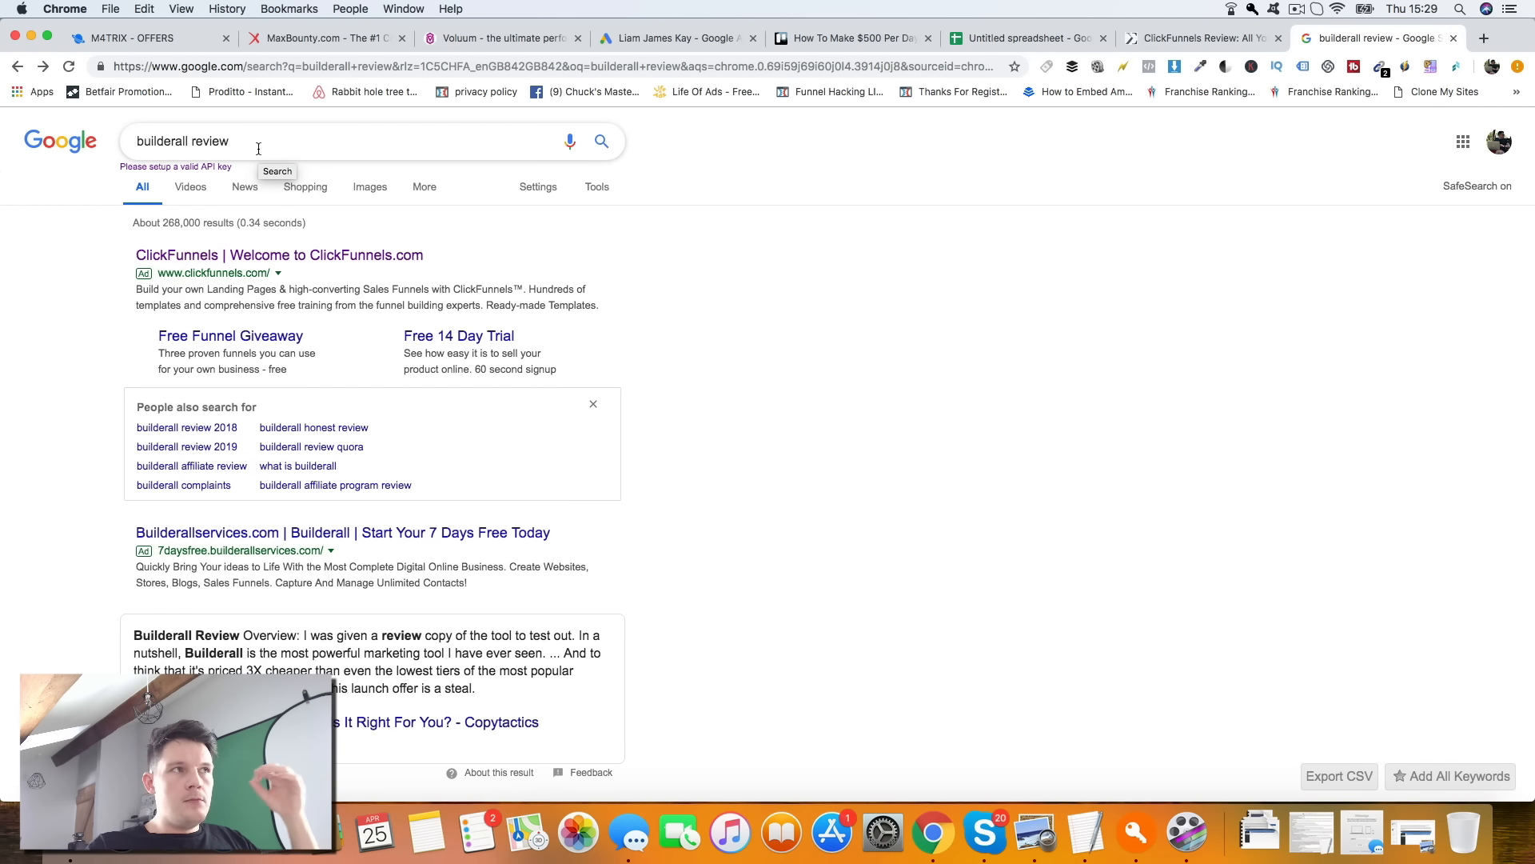
left_click_drag(255, 144, 118, 143)
left_click(53, 306)
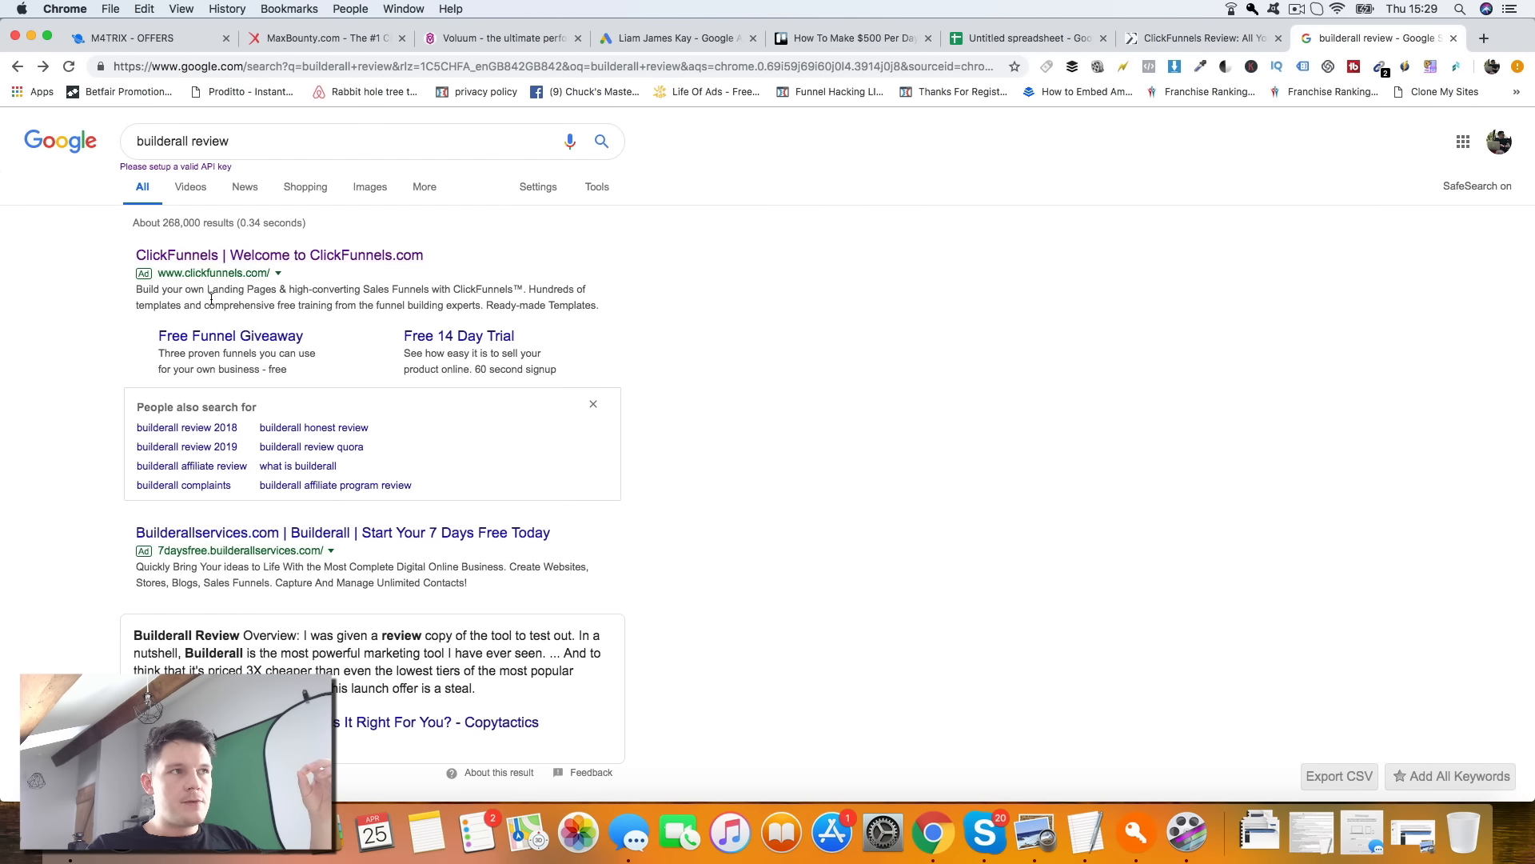
left_click_drag(250, 144, 137, 142)
left_click(74, 243)
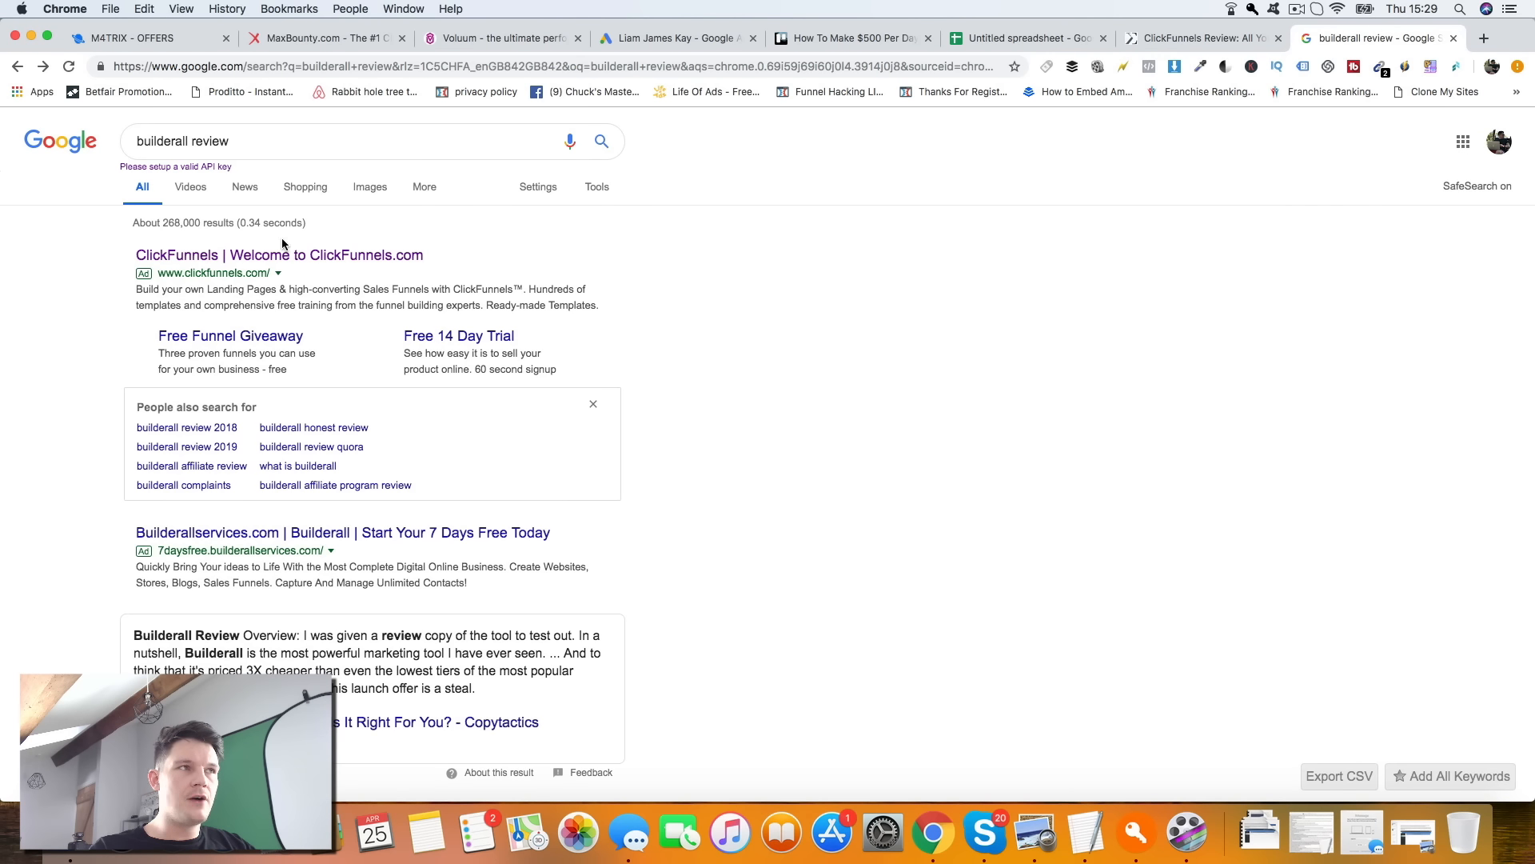
left_click(190, 141)
mouse_move(230, 142)
left_mouse_down()
mouse_move(130, 145)
mouse_move(226, 137)
left_mouse_up()
left_click(56, 302)
left_click(44, 309)
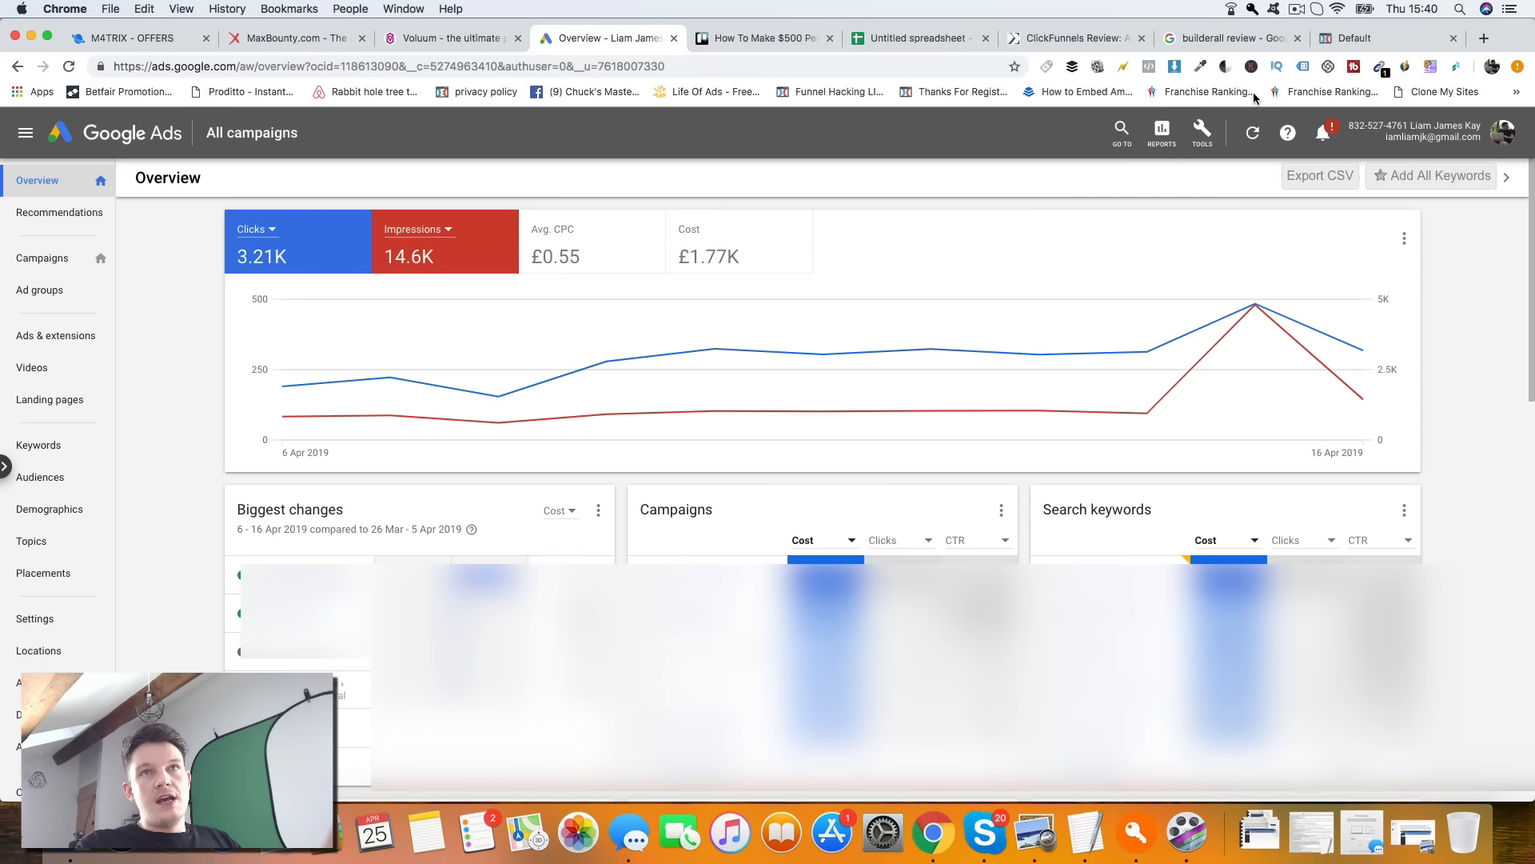
- Switch to the ClickFunnels page editor and examine the phone zoom lens advertorial from its headline down to the footer disclaimer
left_click(1369, 40)
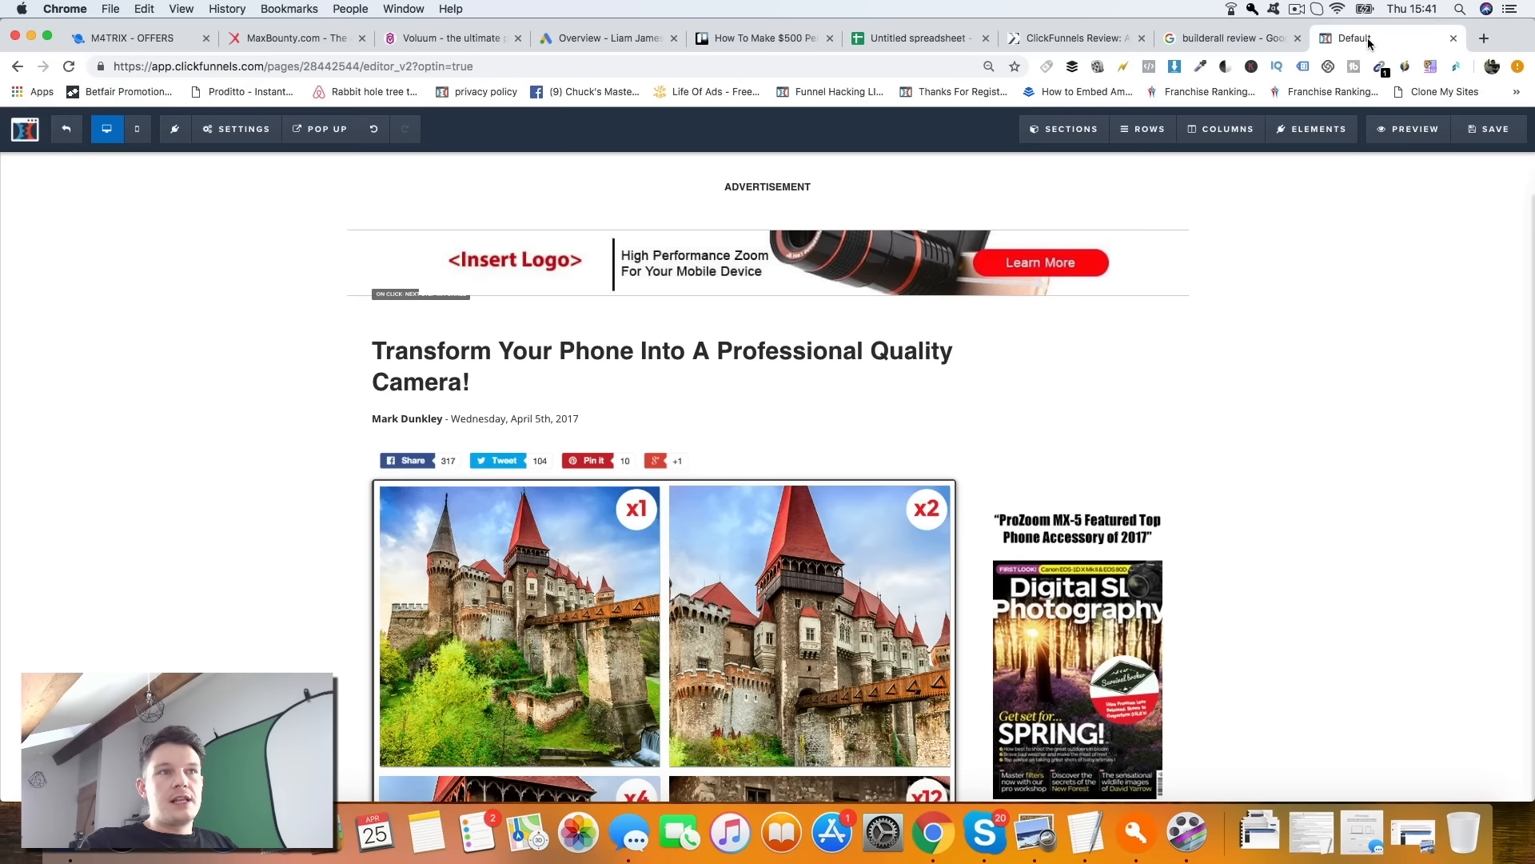
scroll(627, 563, "down", 15)
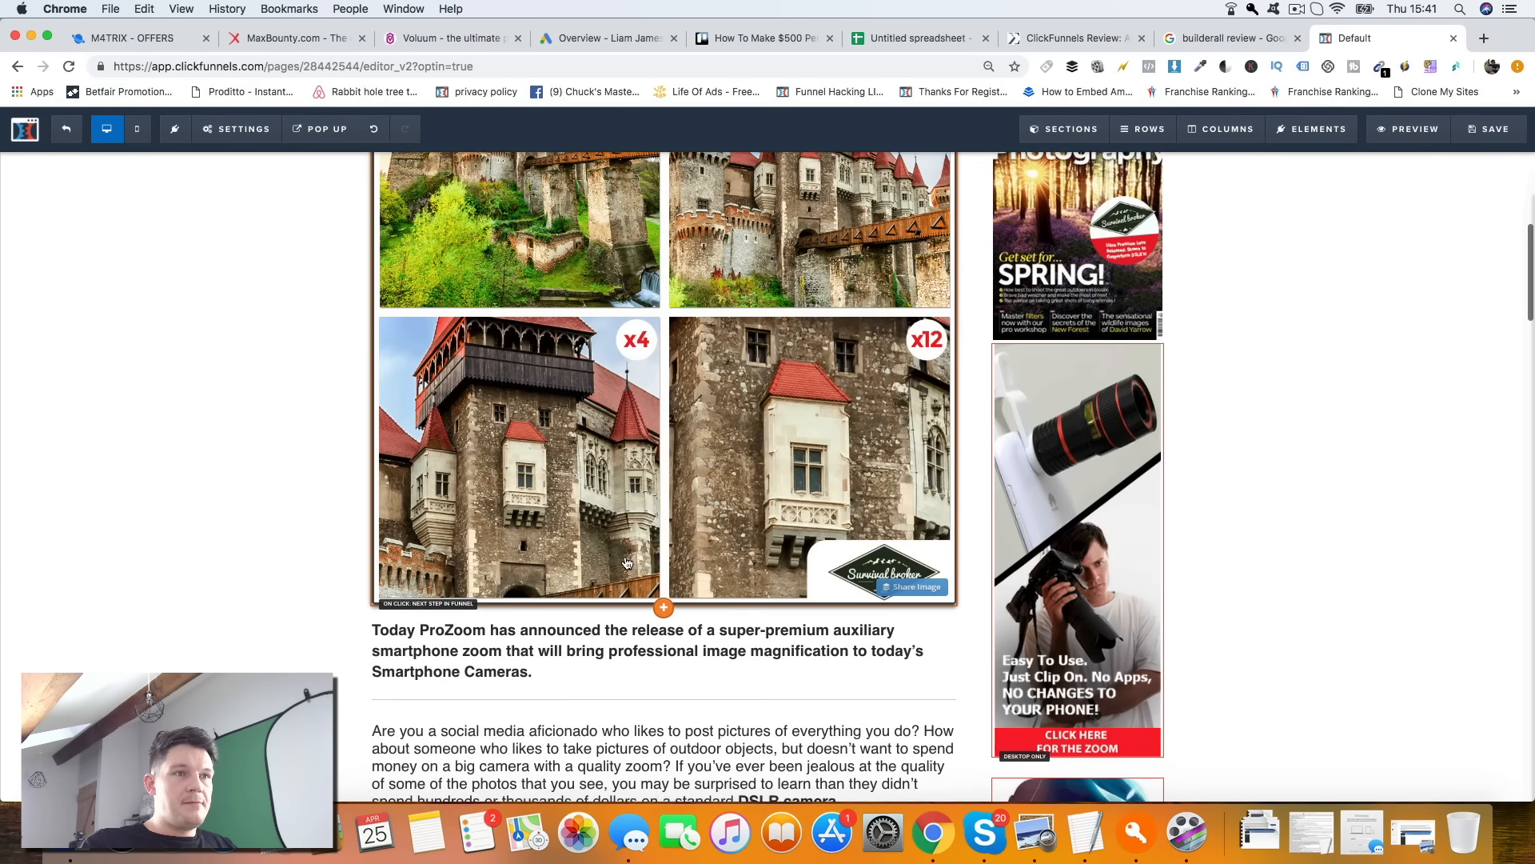
scroll(627, 563, "up", 10)
scroll(627, 563, "up", 10)
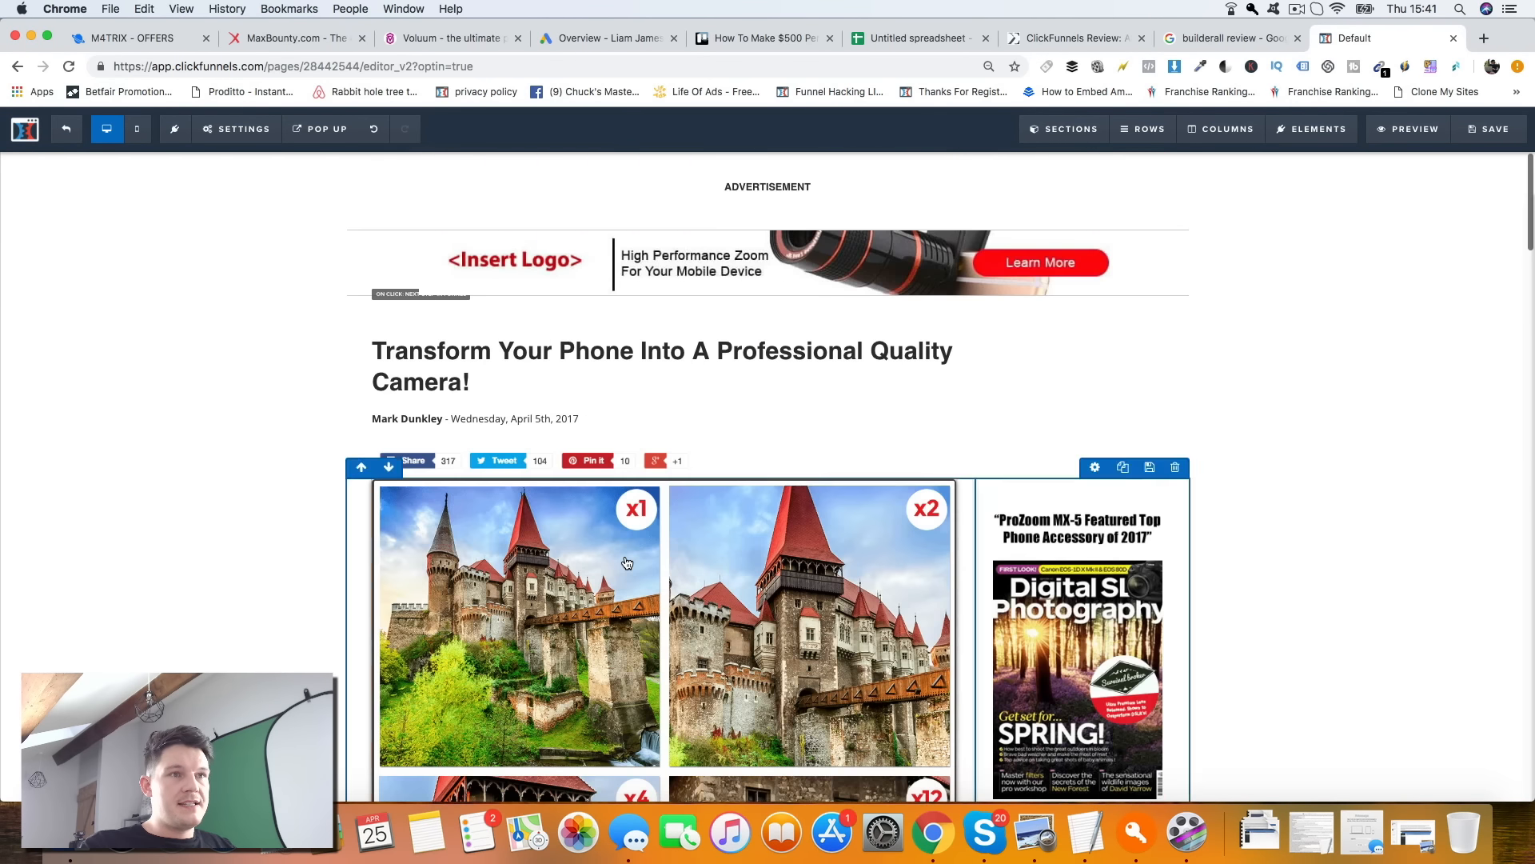
scroll(480, 448, "down", 5)
scroll(472, 436, "down", 10)
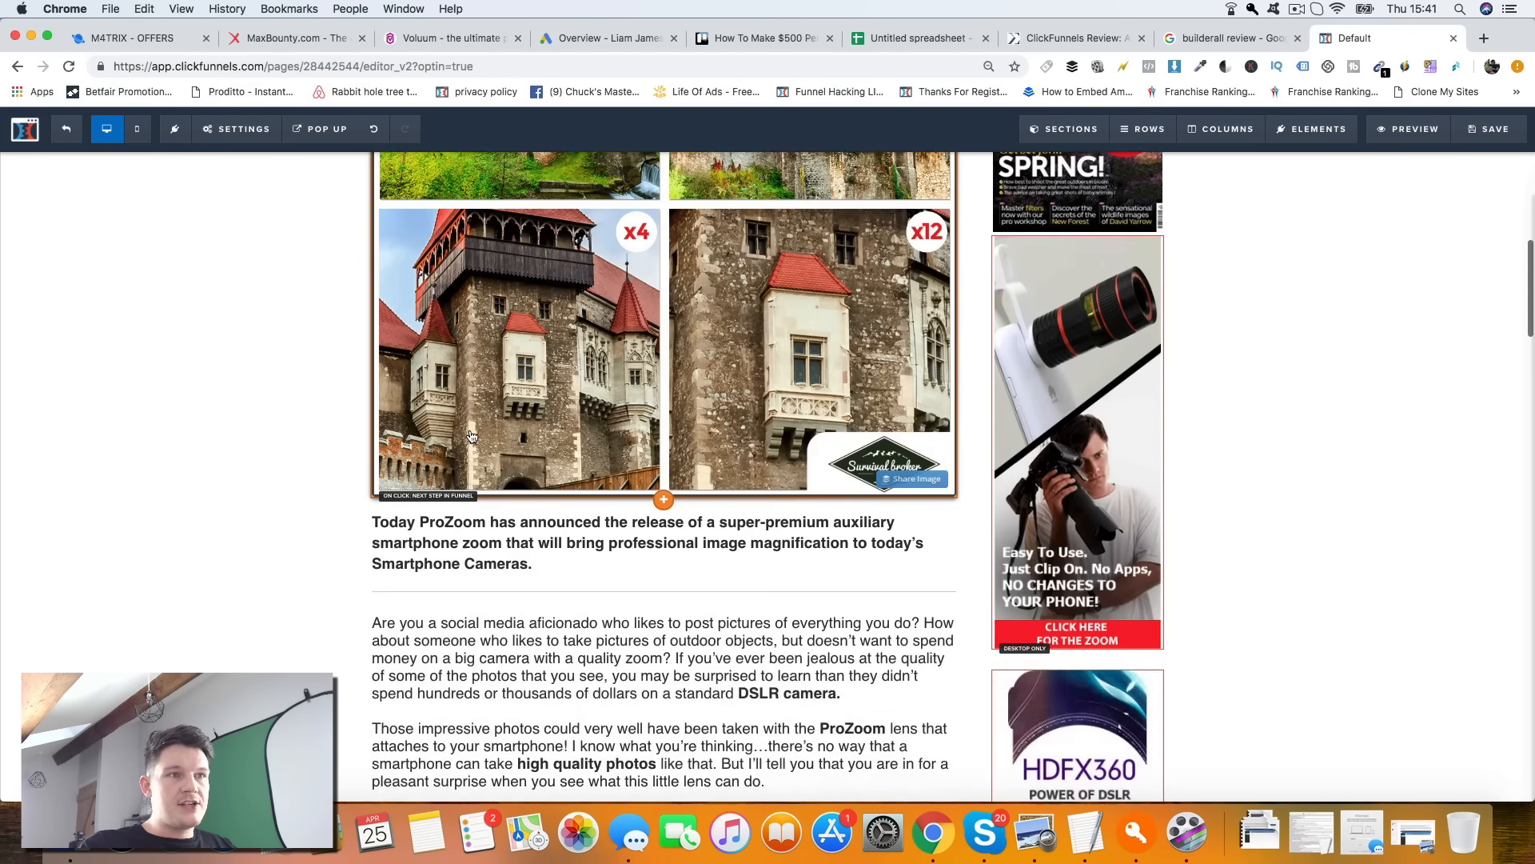
scroll(472, 435, "up", 11)
scroll(797, 394, "down", 15)
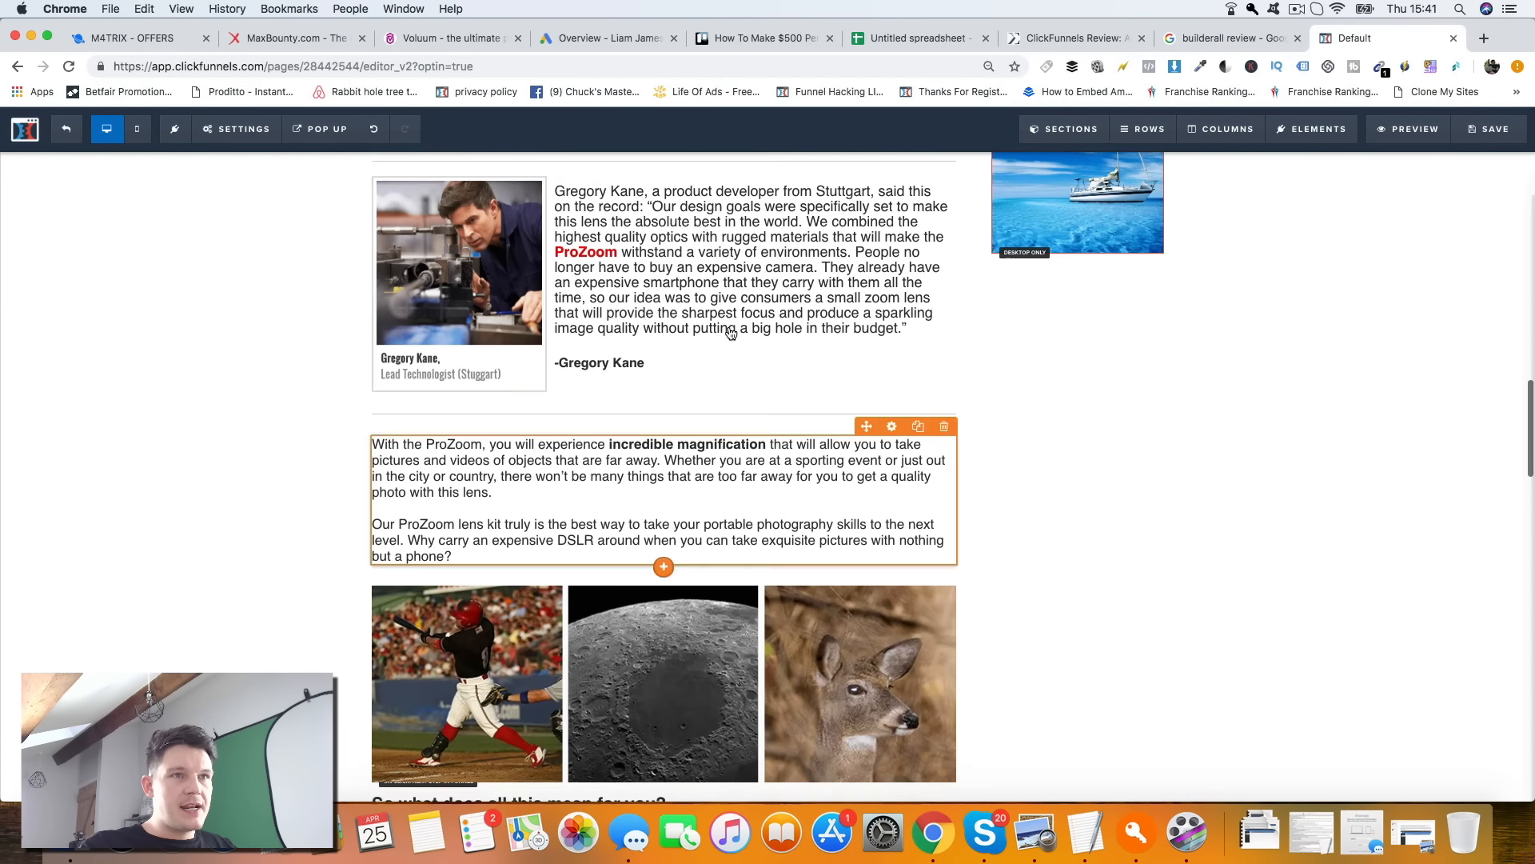
scroll(728, 324, "up", 15)
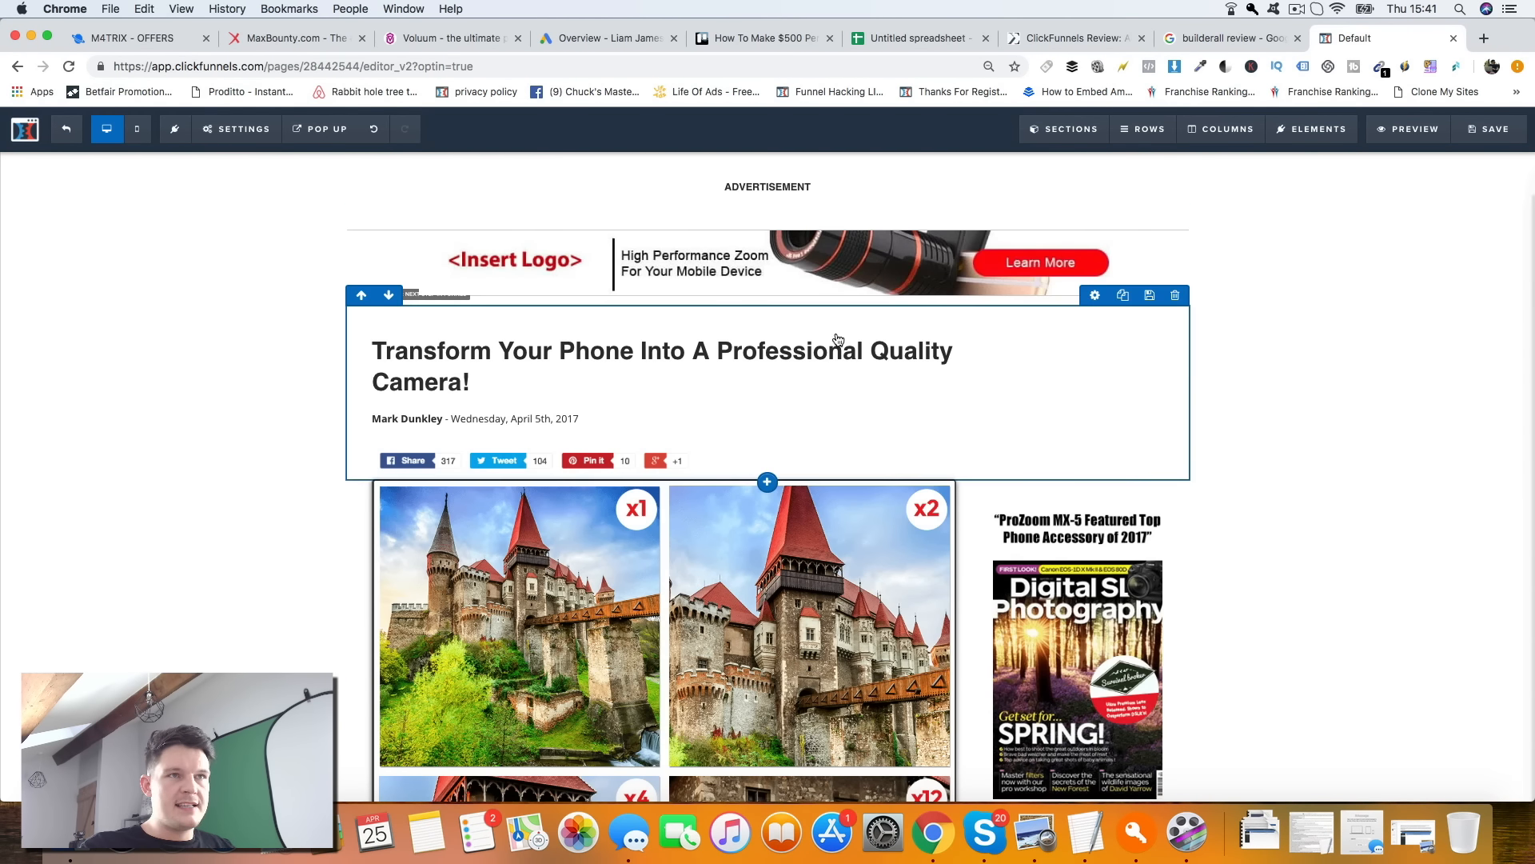
scroll(675, 366, "down", 10)
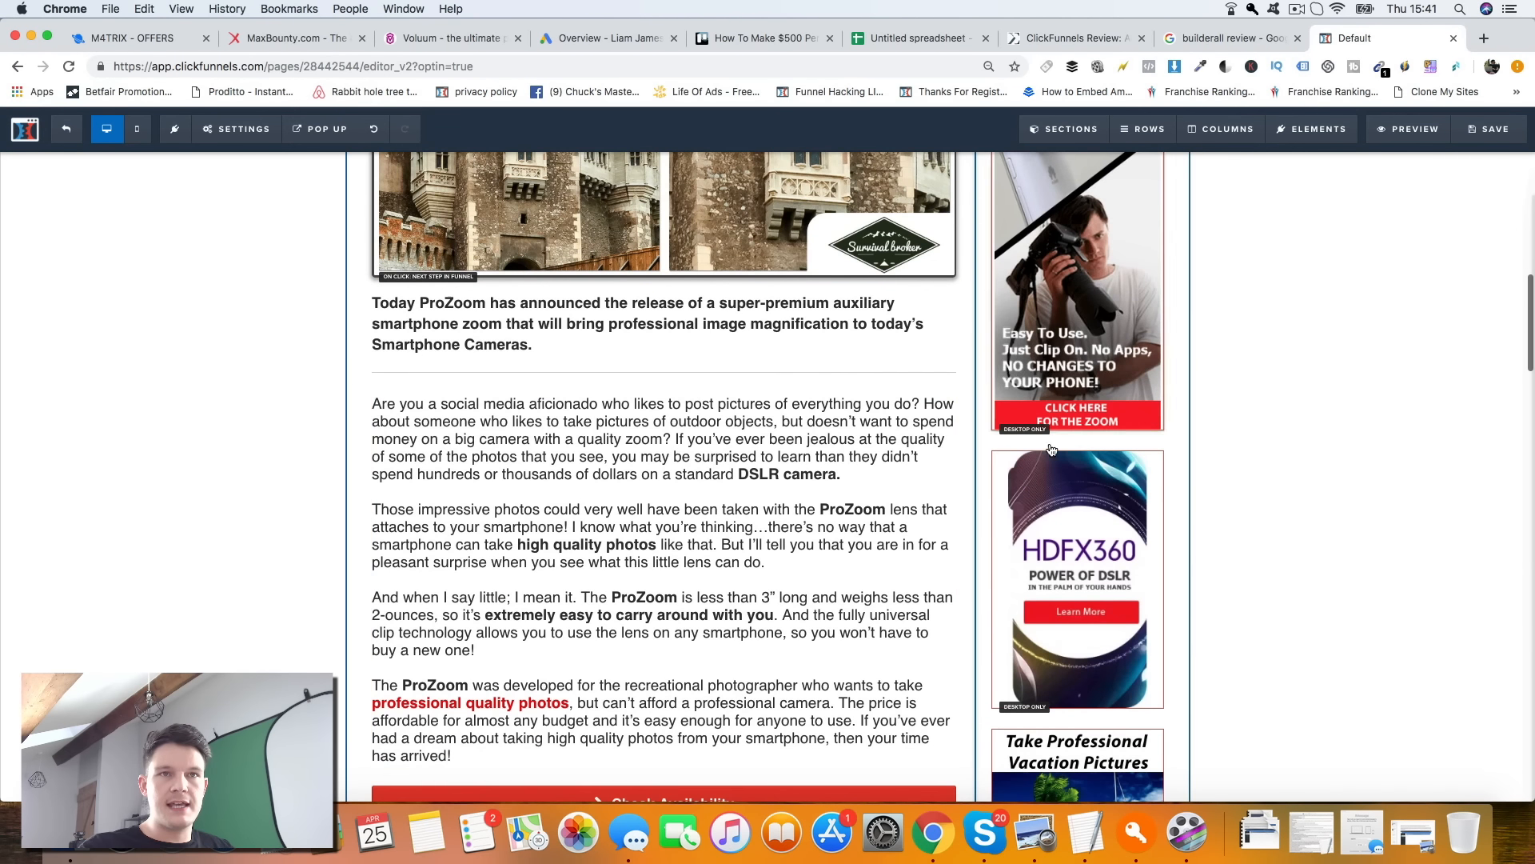
scroll(605, 547, "down", 3)
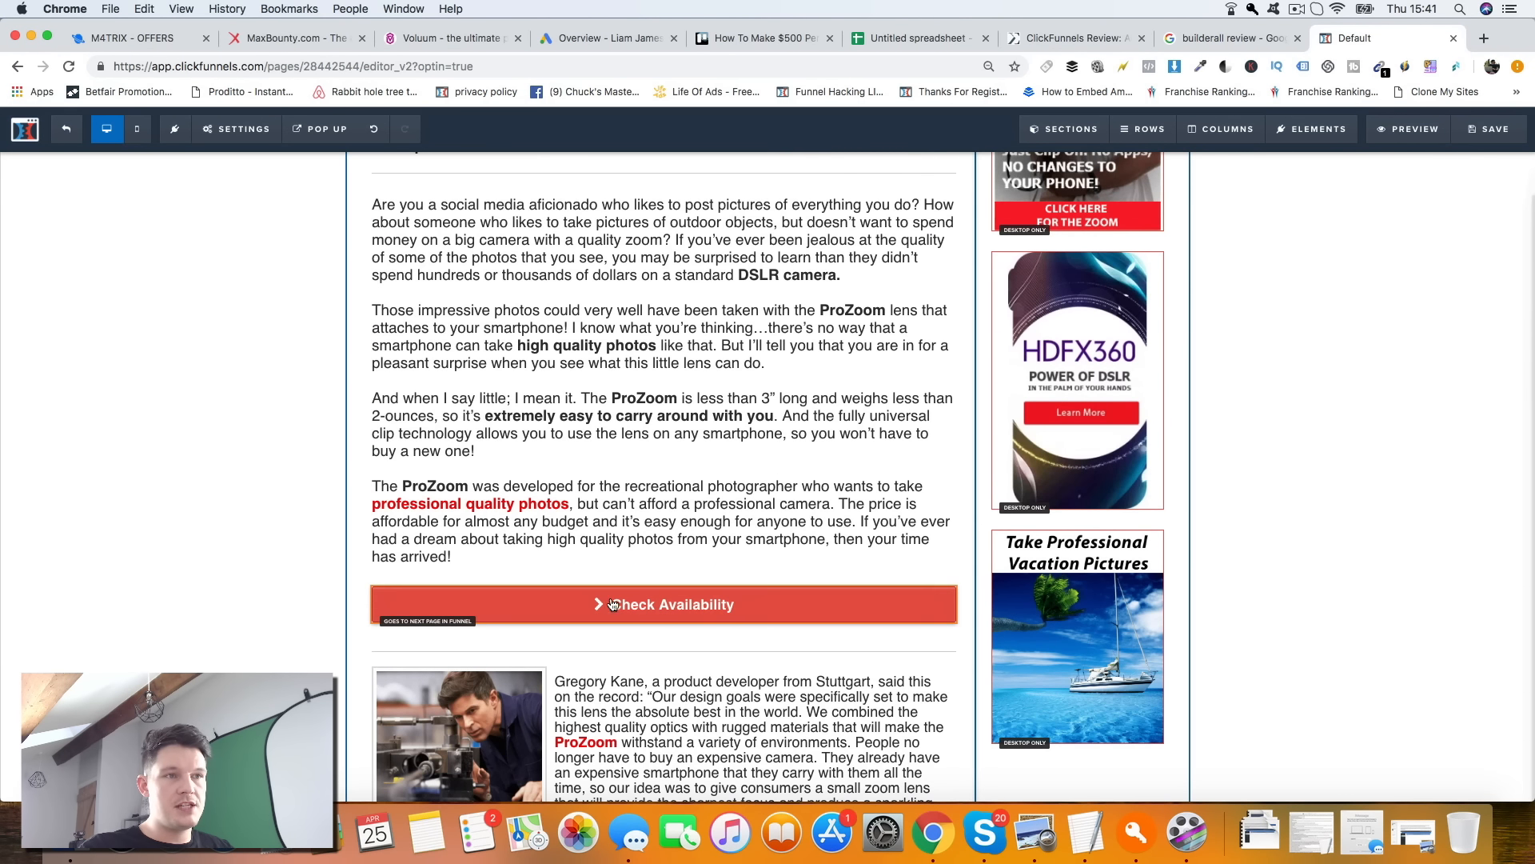
scroll(691, 597, "down", 5)
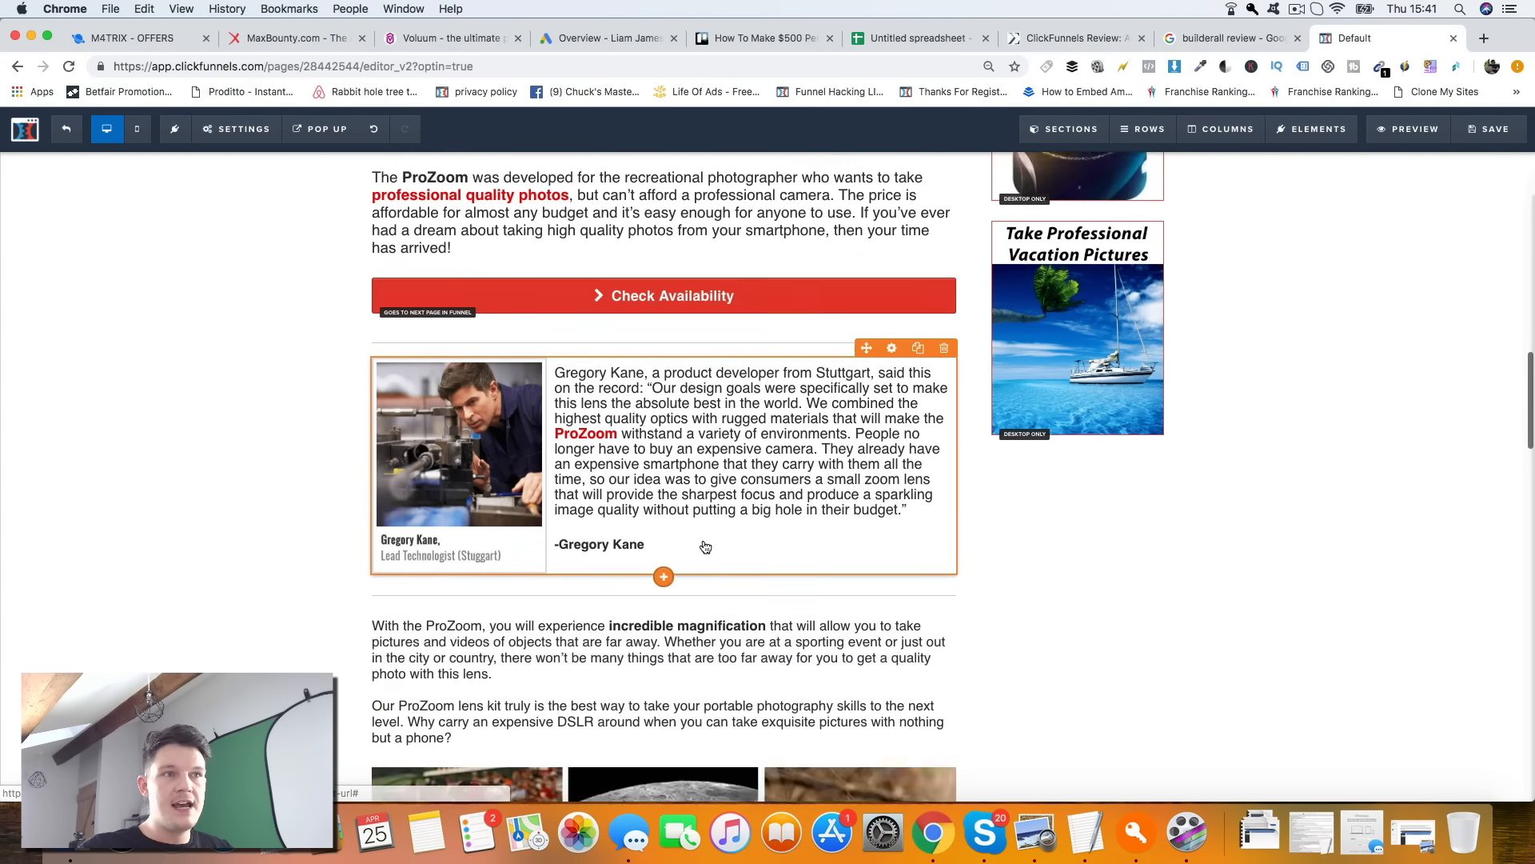
scroll(705, 546, "down", 1)
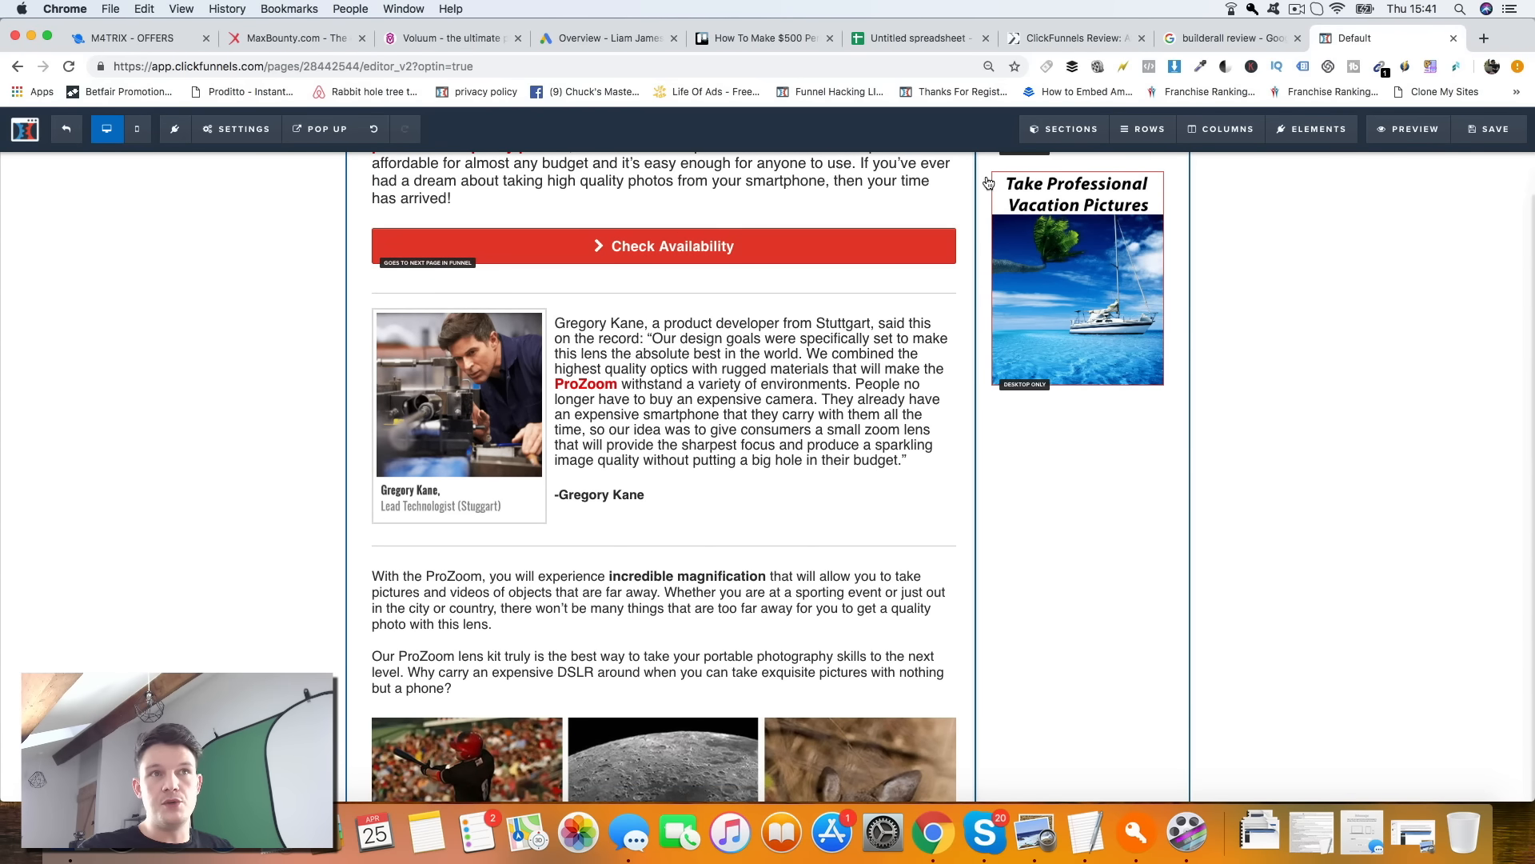
scroll(952, 460, "down", 20)
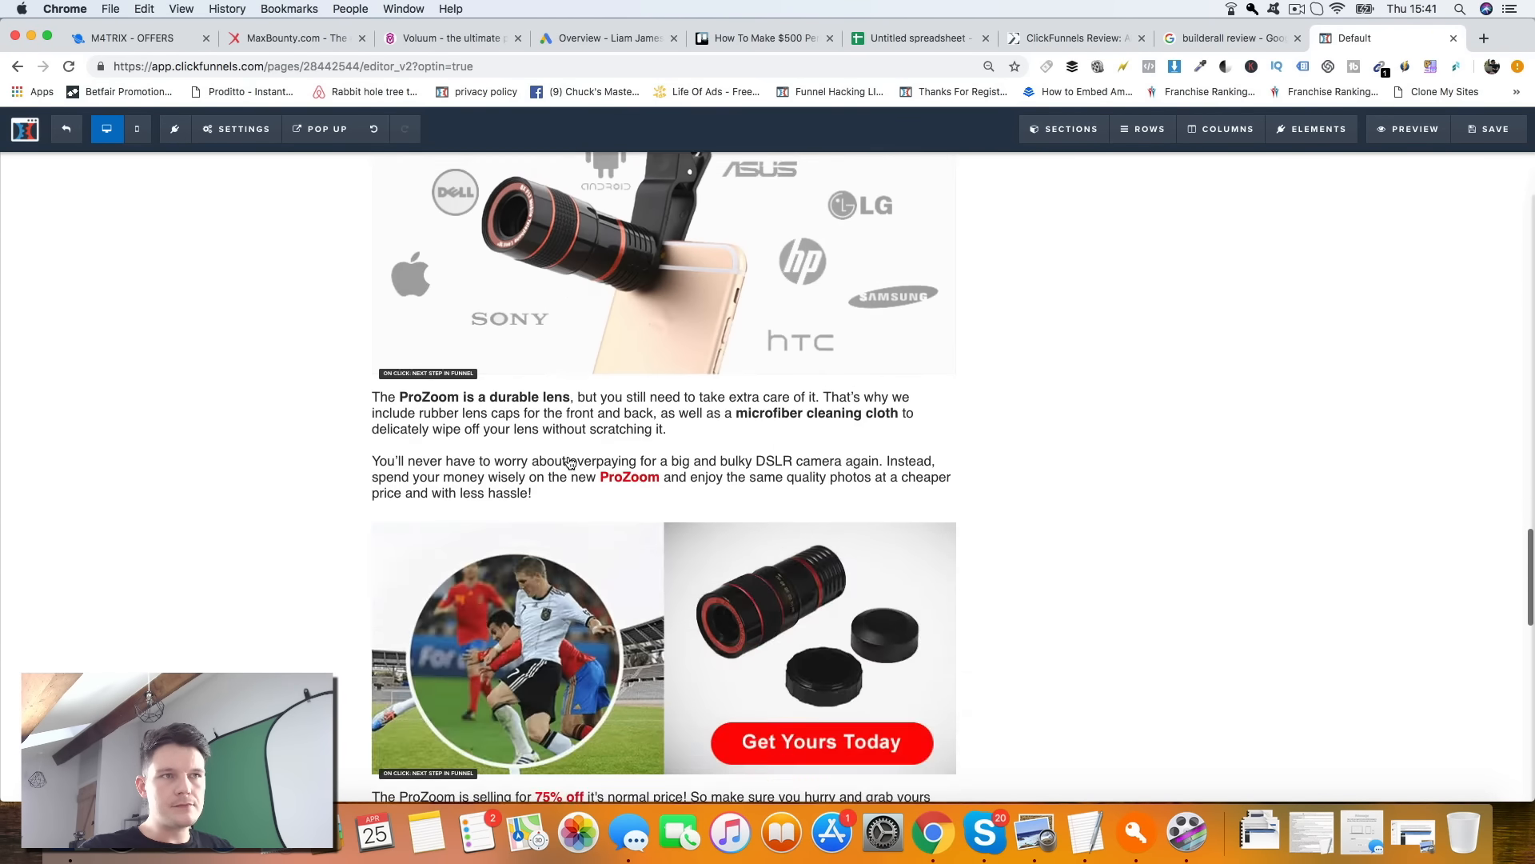
scroll(570, 463, "down", 15)
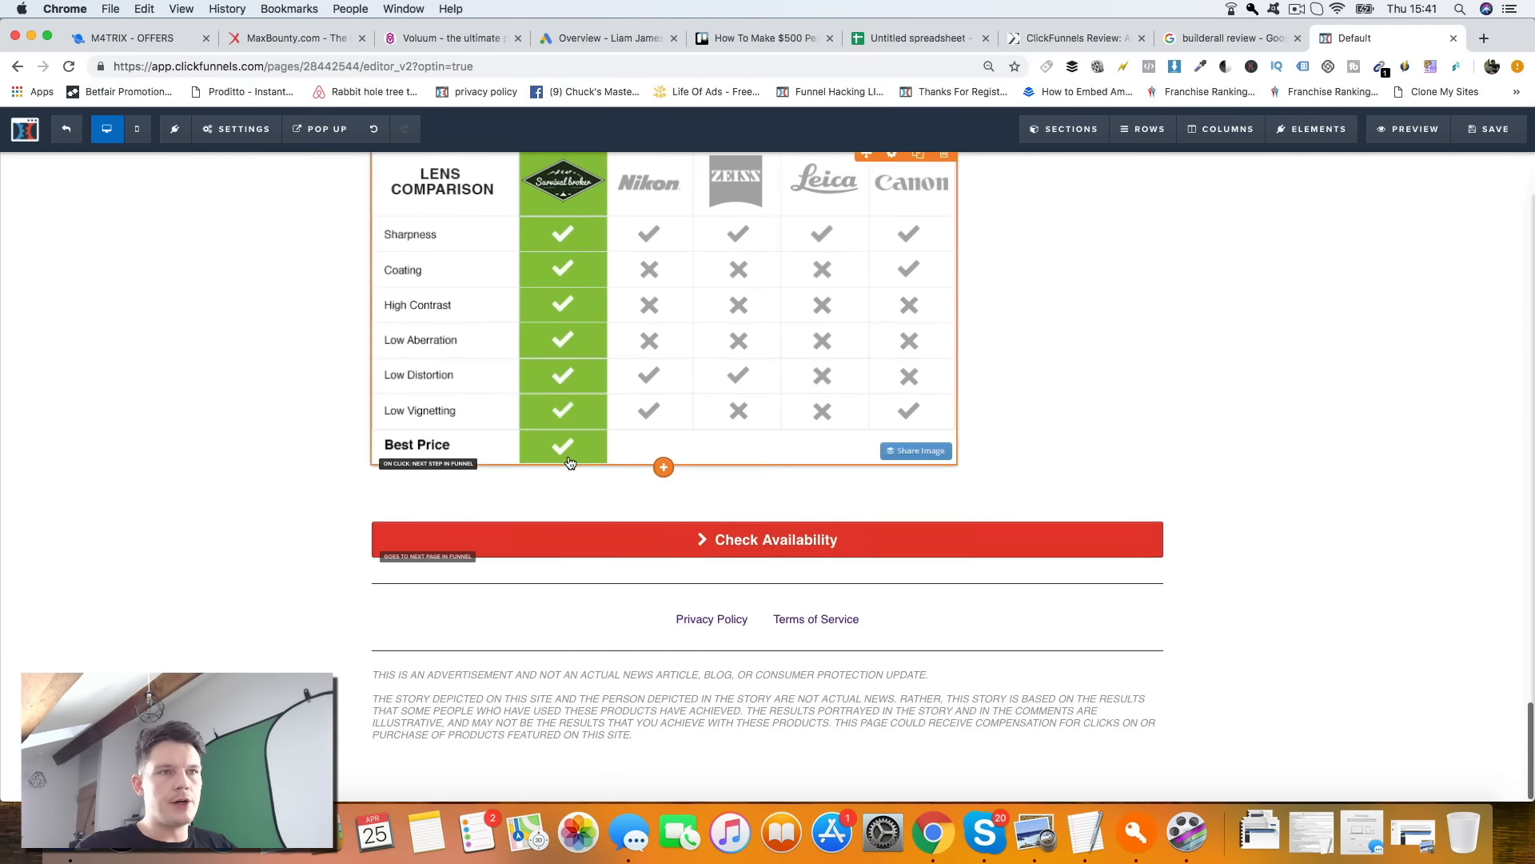
scroll(570, 463, "up", 20)
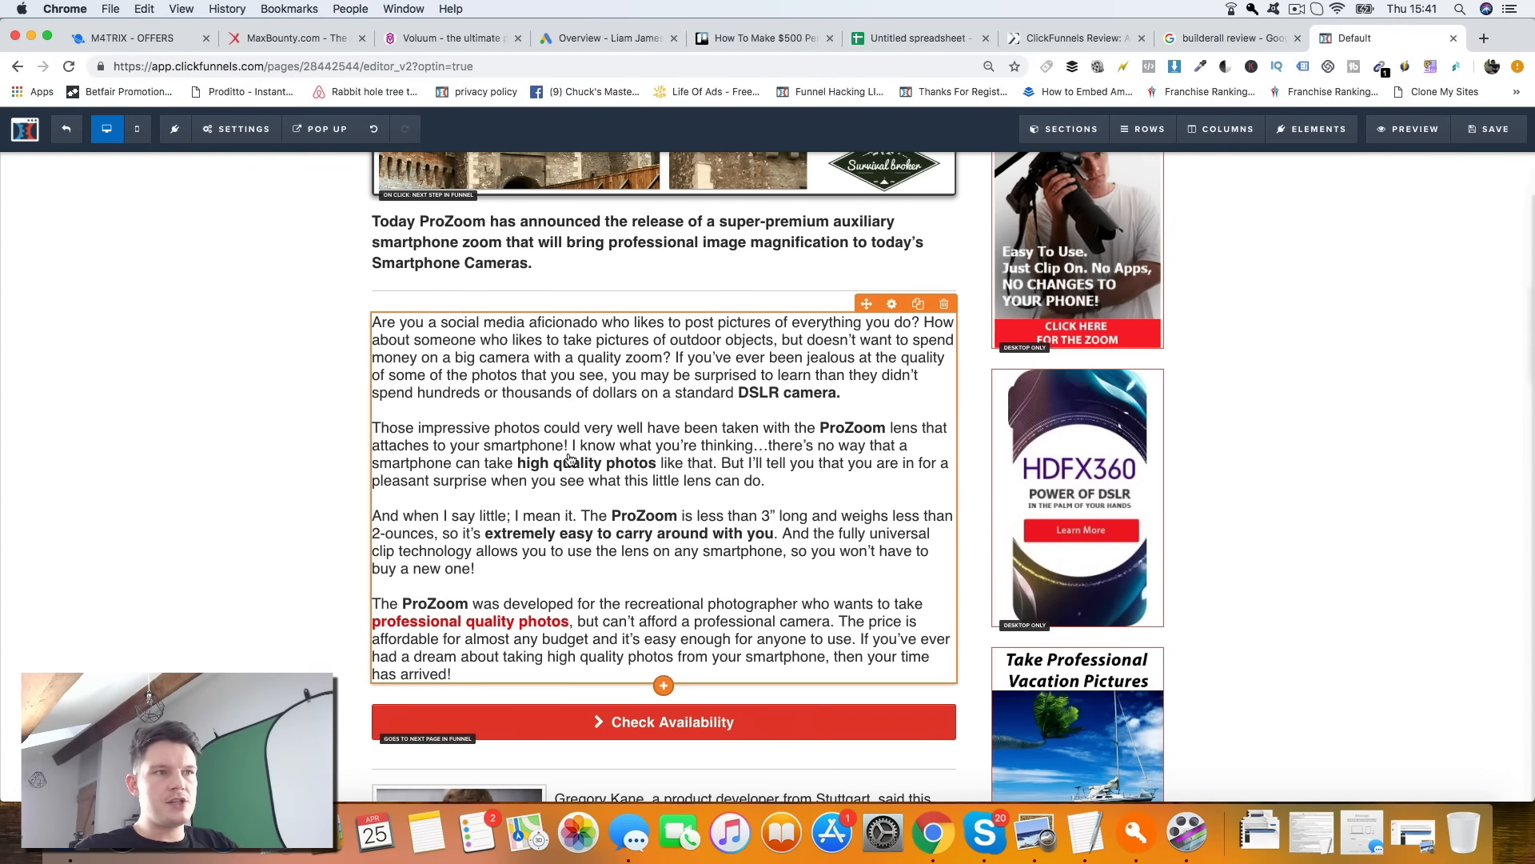
scroll(570, 460, "down", 15)
scroll(569, 458, "down", 3)
scroll(592, 509, "up", 15)
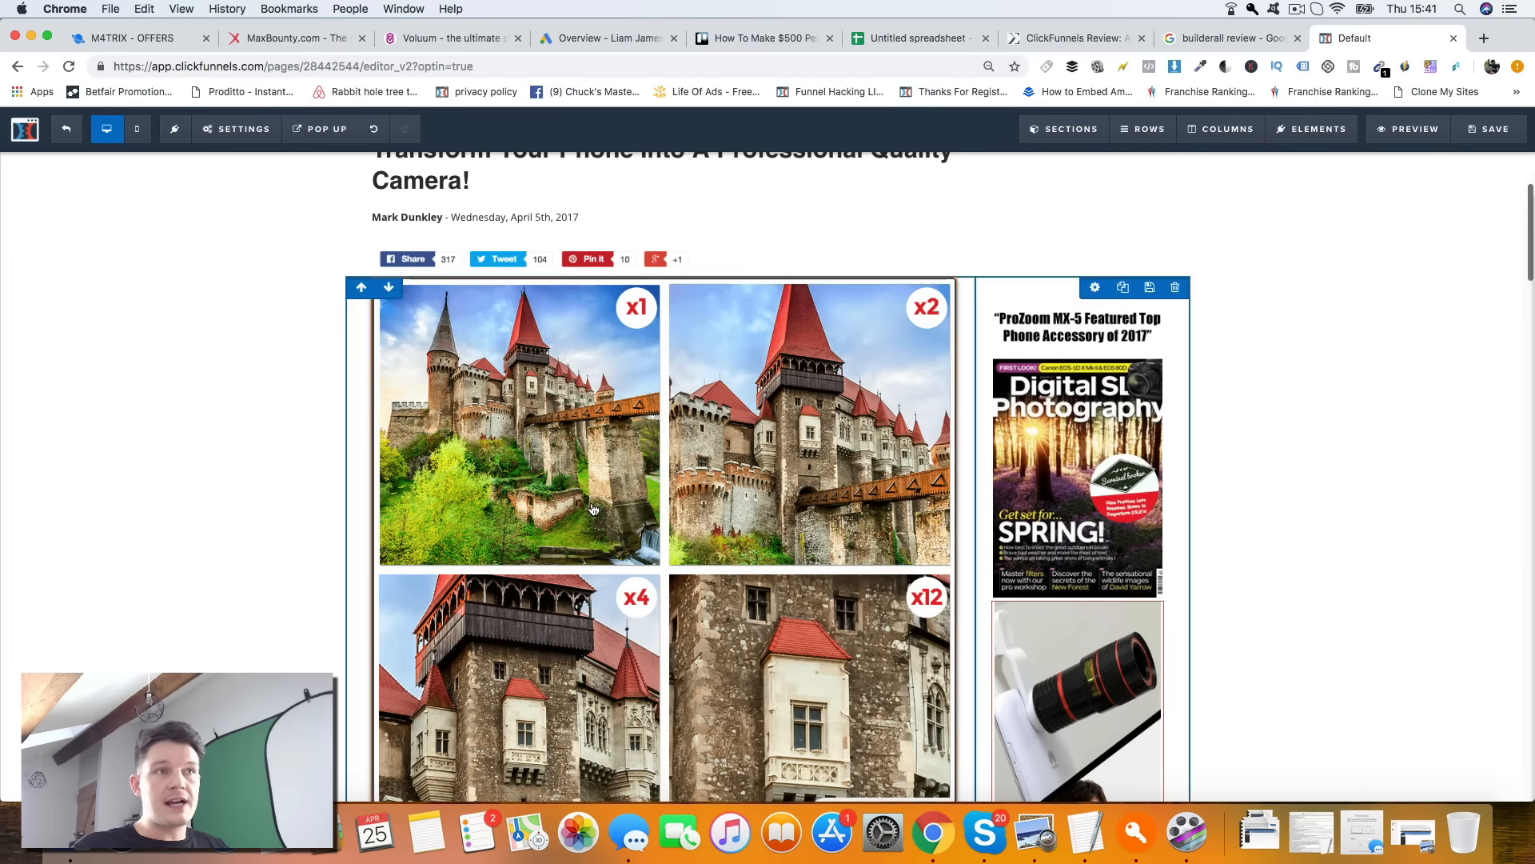
scroll(761, 548, "up", 3)
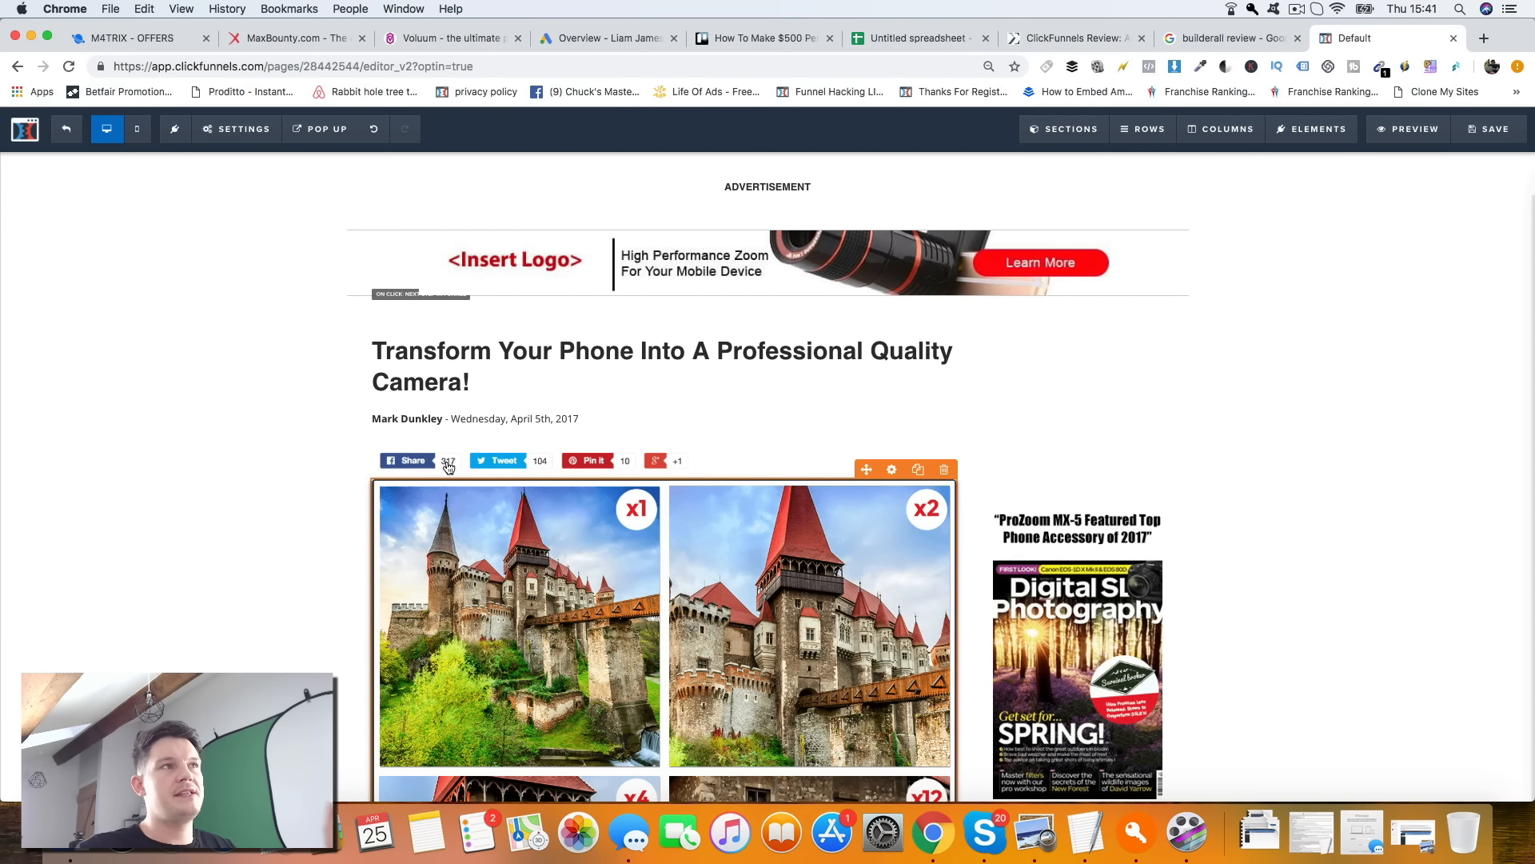
- Check the offer name on MaxBounty and replace the ClickFunnels page headline with "Our In-depth review of Bouquet Bar"
left_click(275, 40)
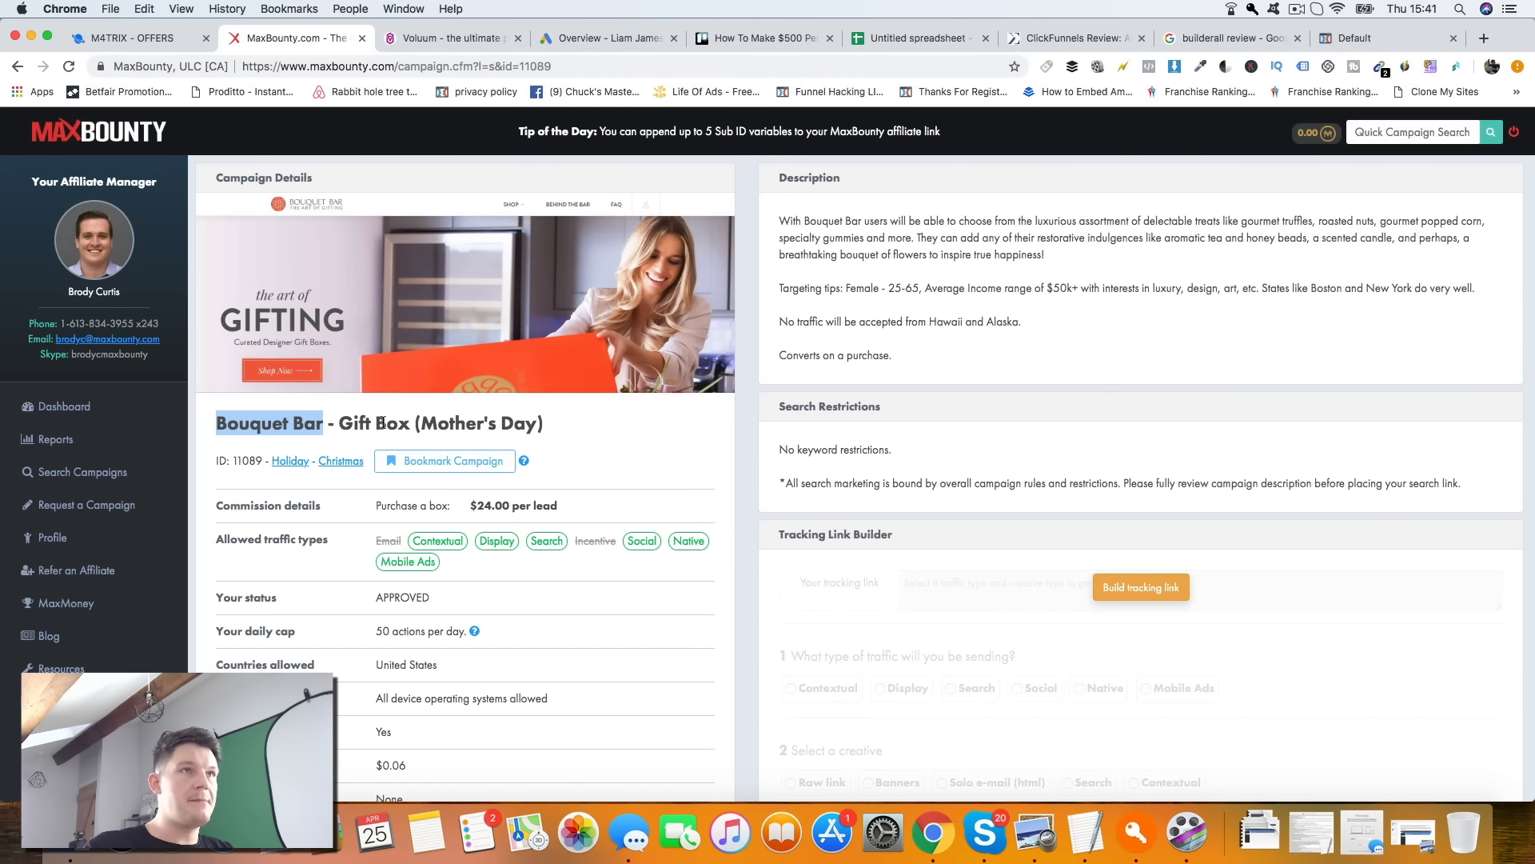
left_click(1390, 36)
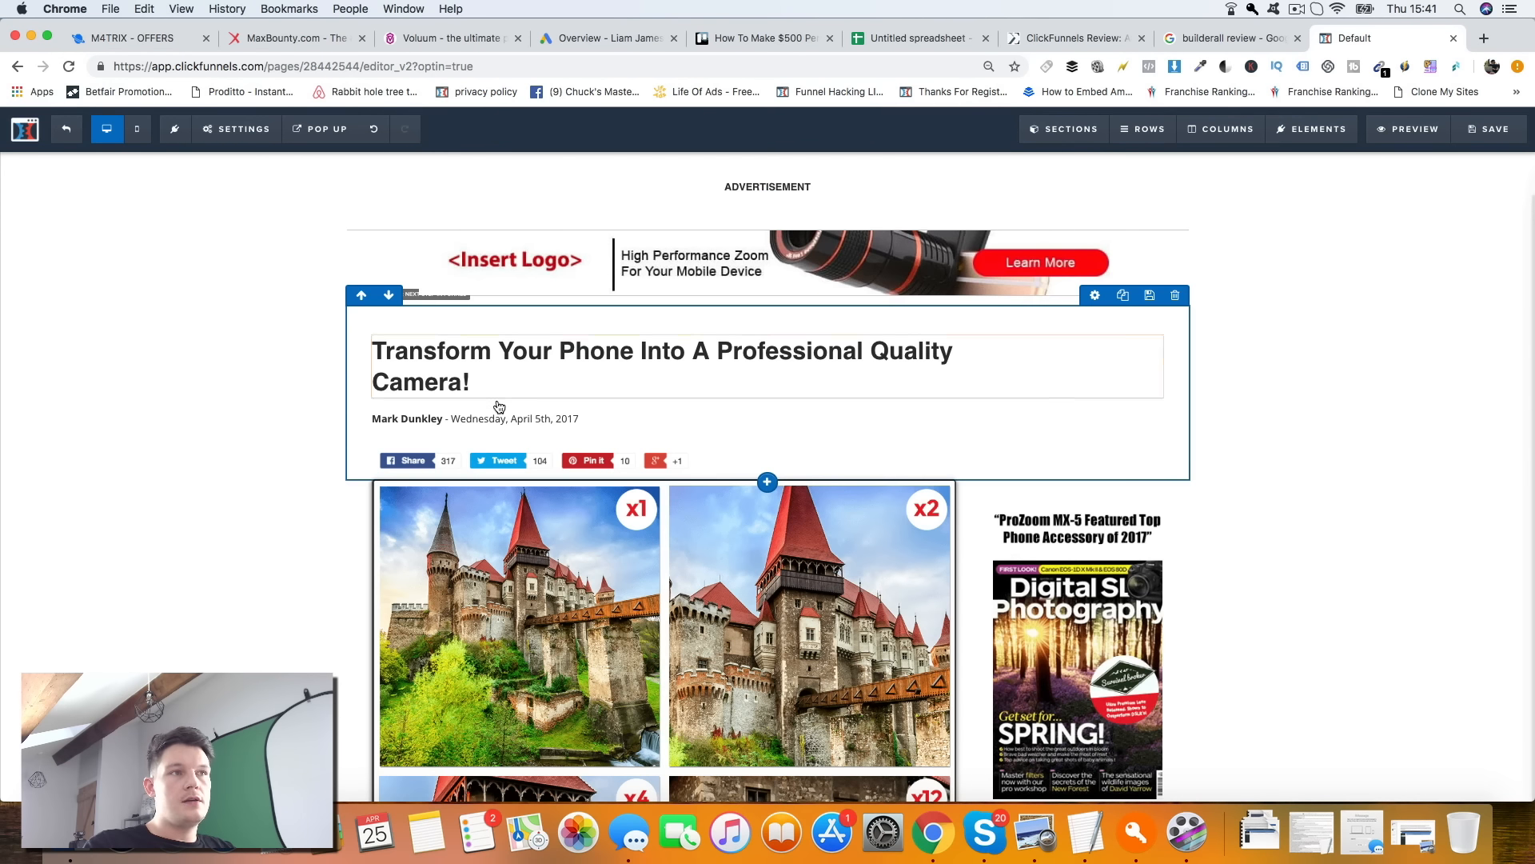
left_click(488, 377)
left_click_drag(375, 342, 488, 378)
type("Our")
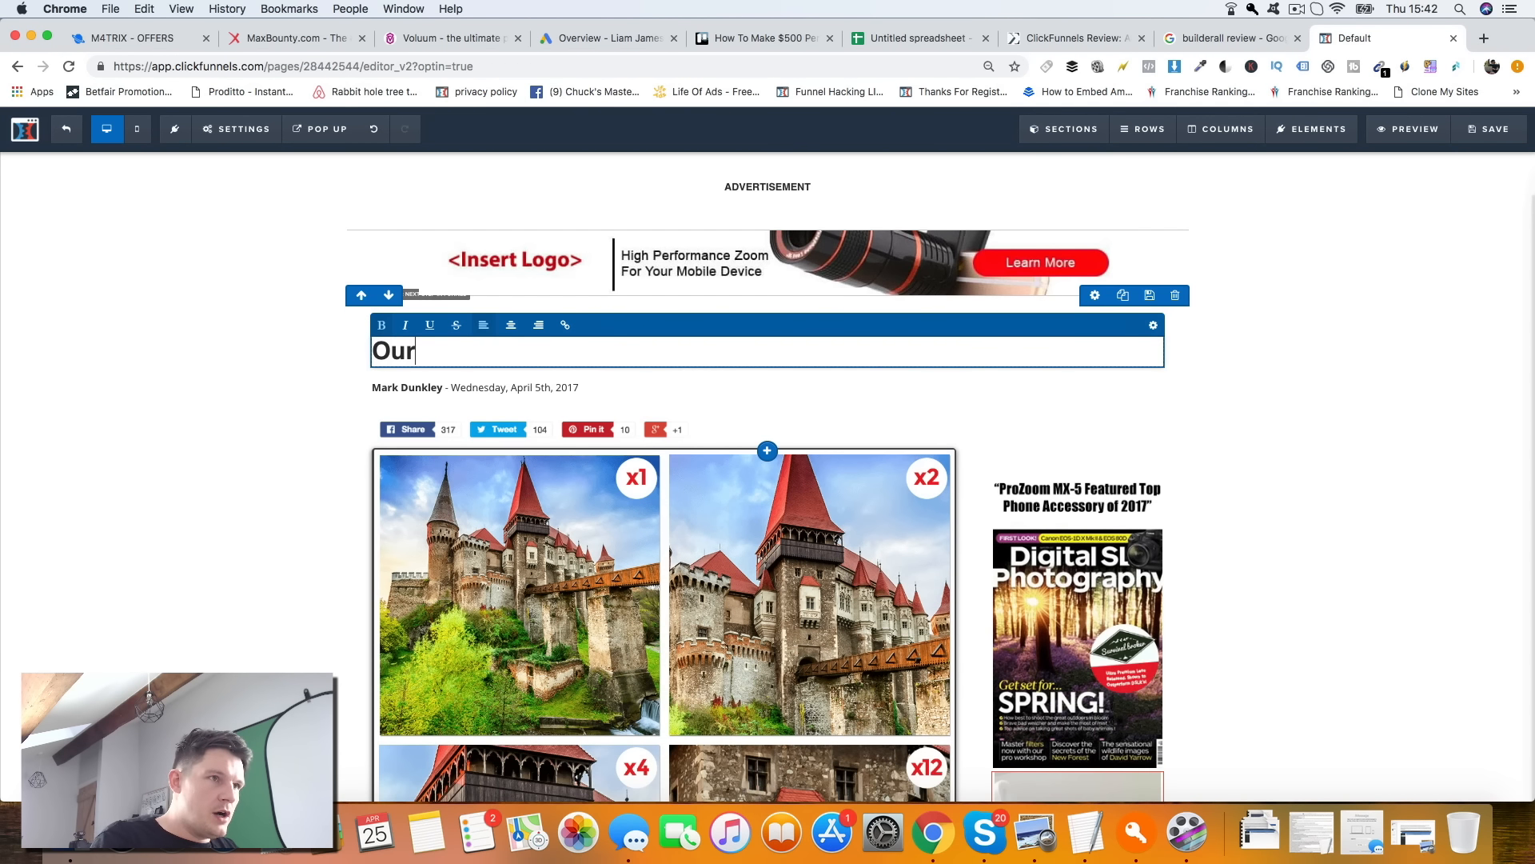
type(" In-depth review of Bouquet Bar")
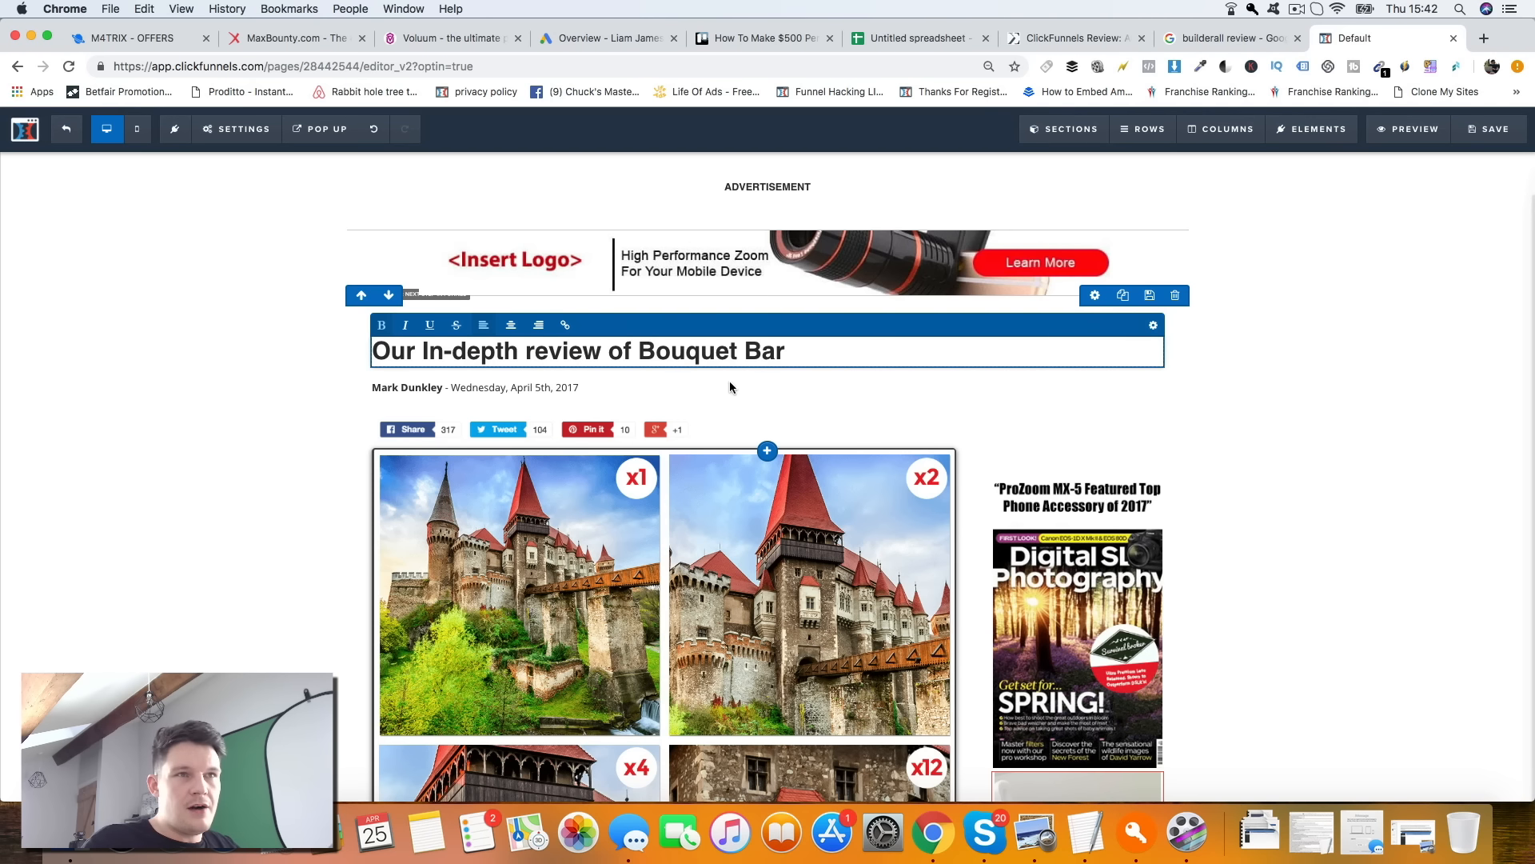
scroll(800, 479, "down", 5)
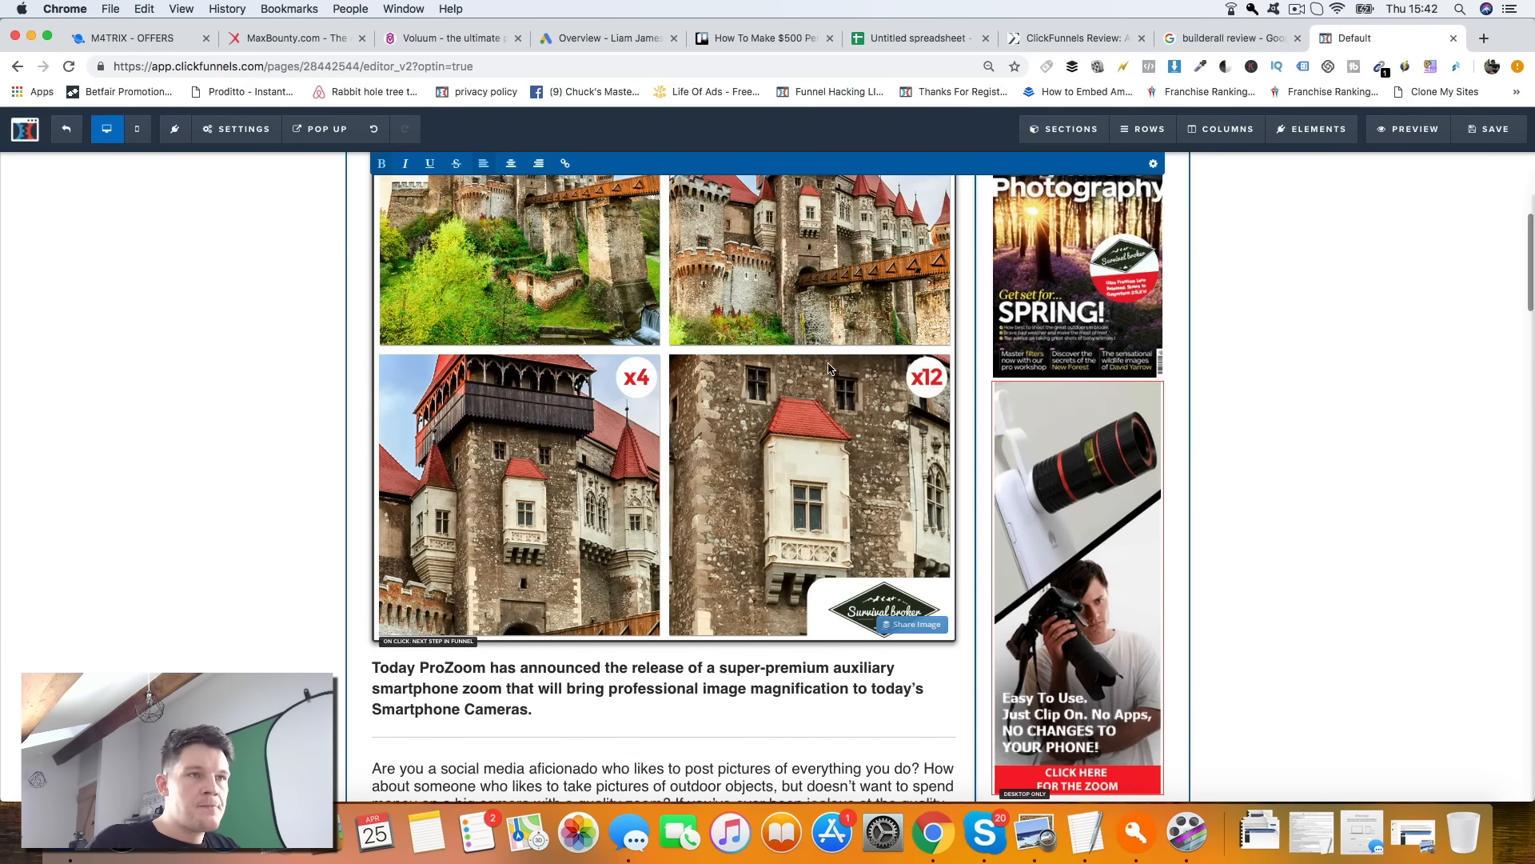
scroll(829, 368, "down", 9)
scroll(633, 292, "down", 1)
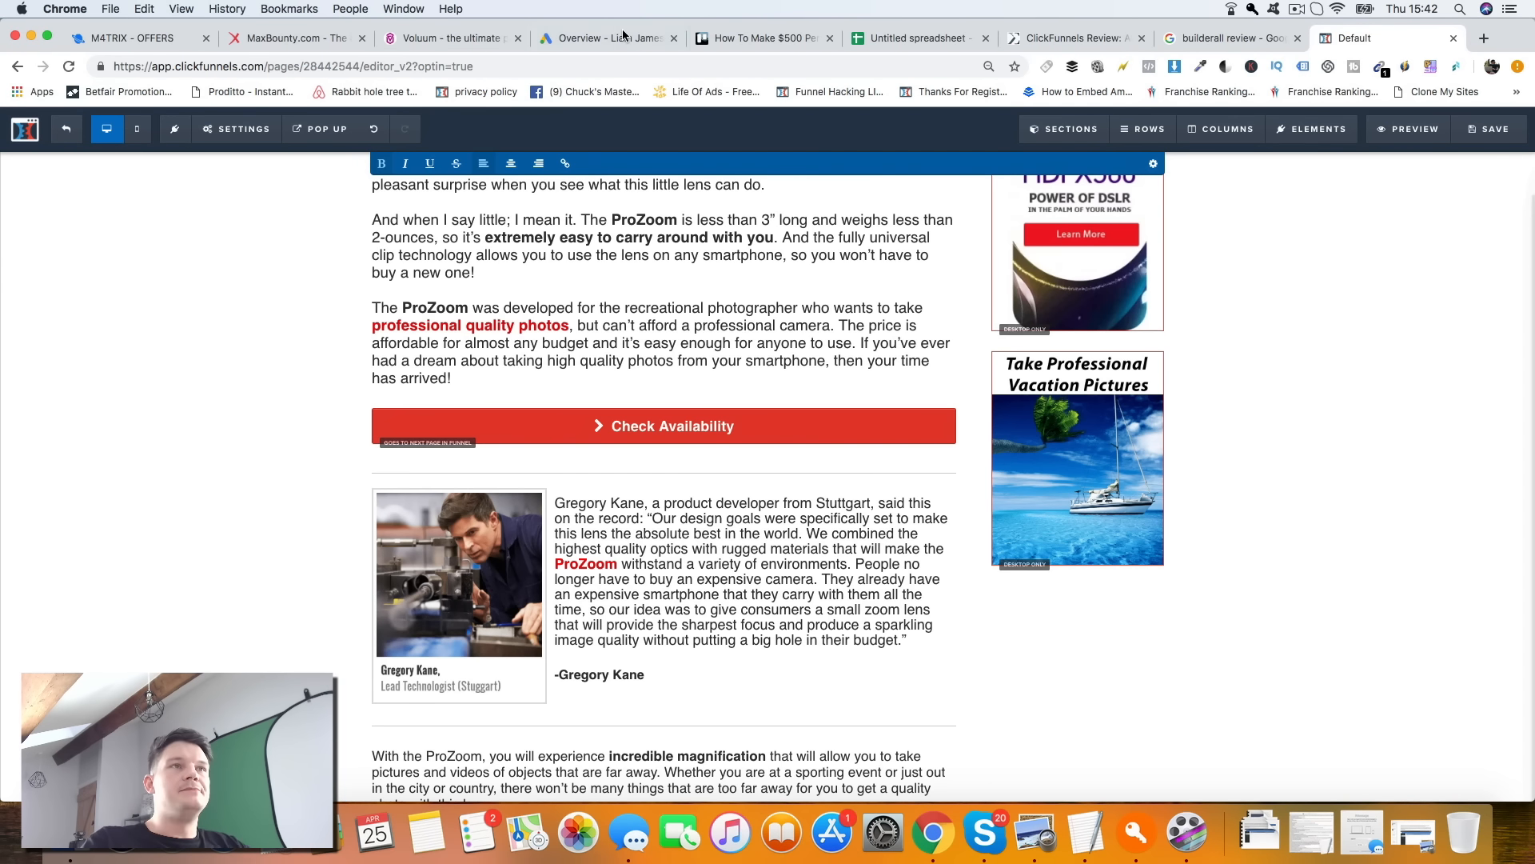
- Switch to Google Ads and start creating a new campaign from the campaigns list
left_click(621, 40)
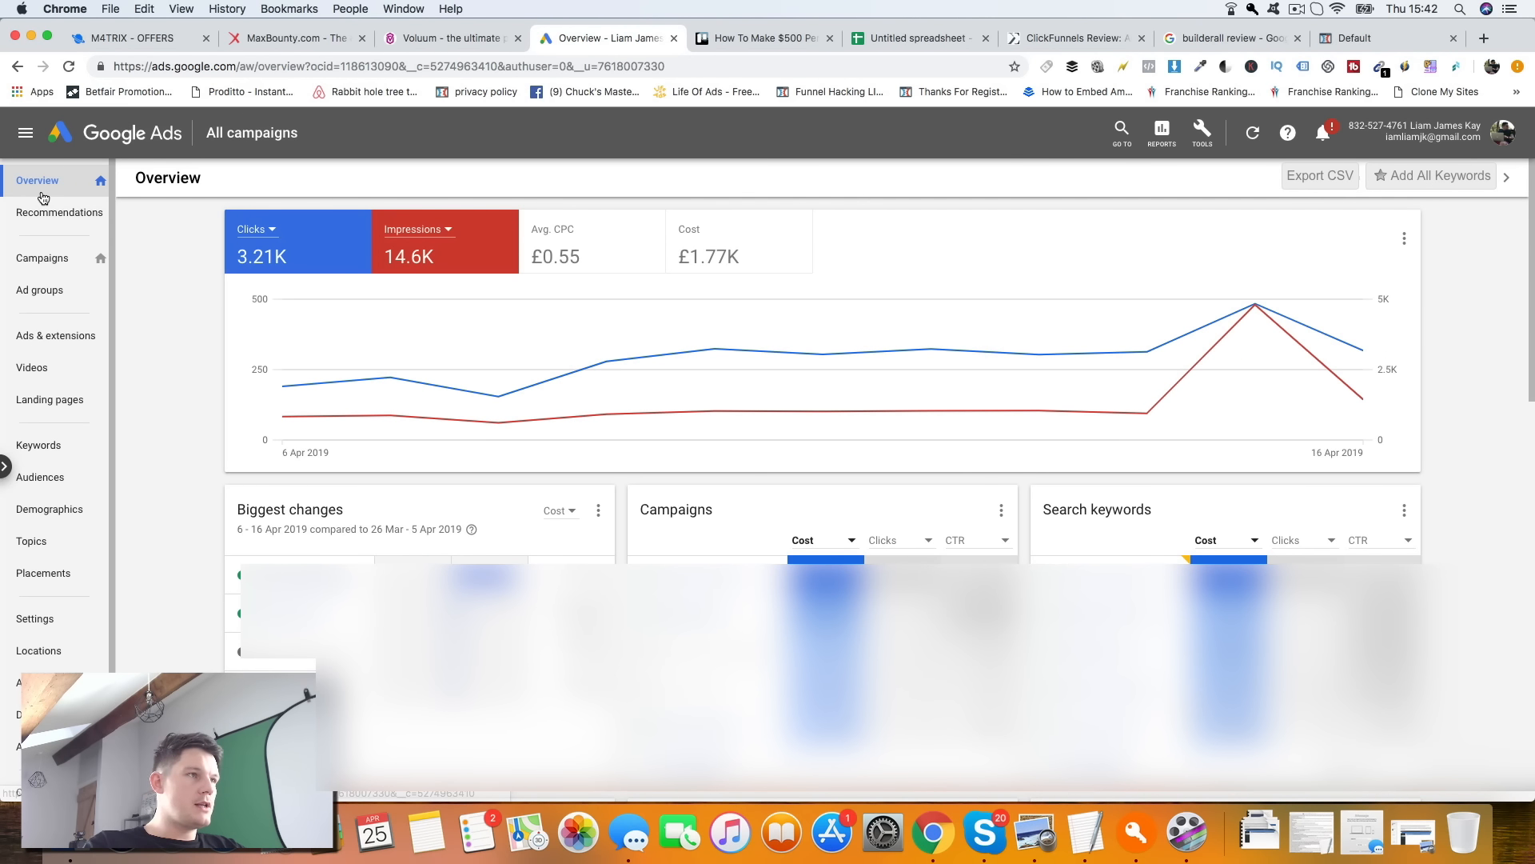
left_click(39, 263)
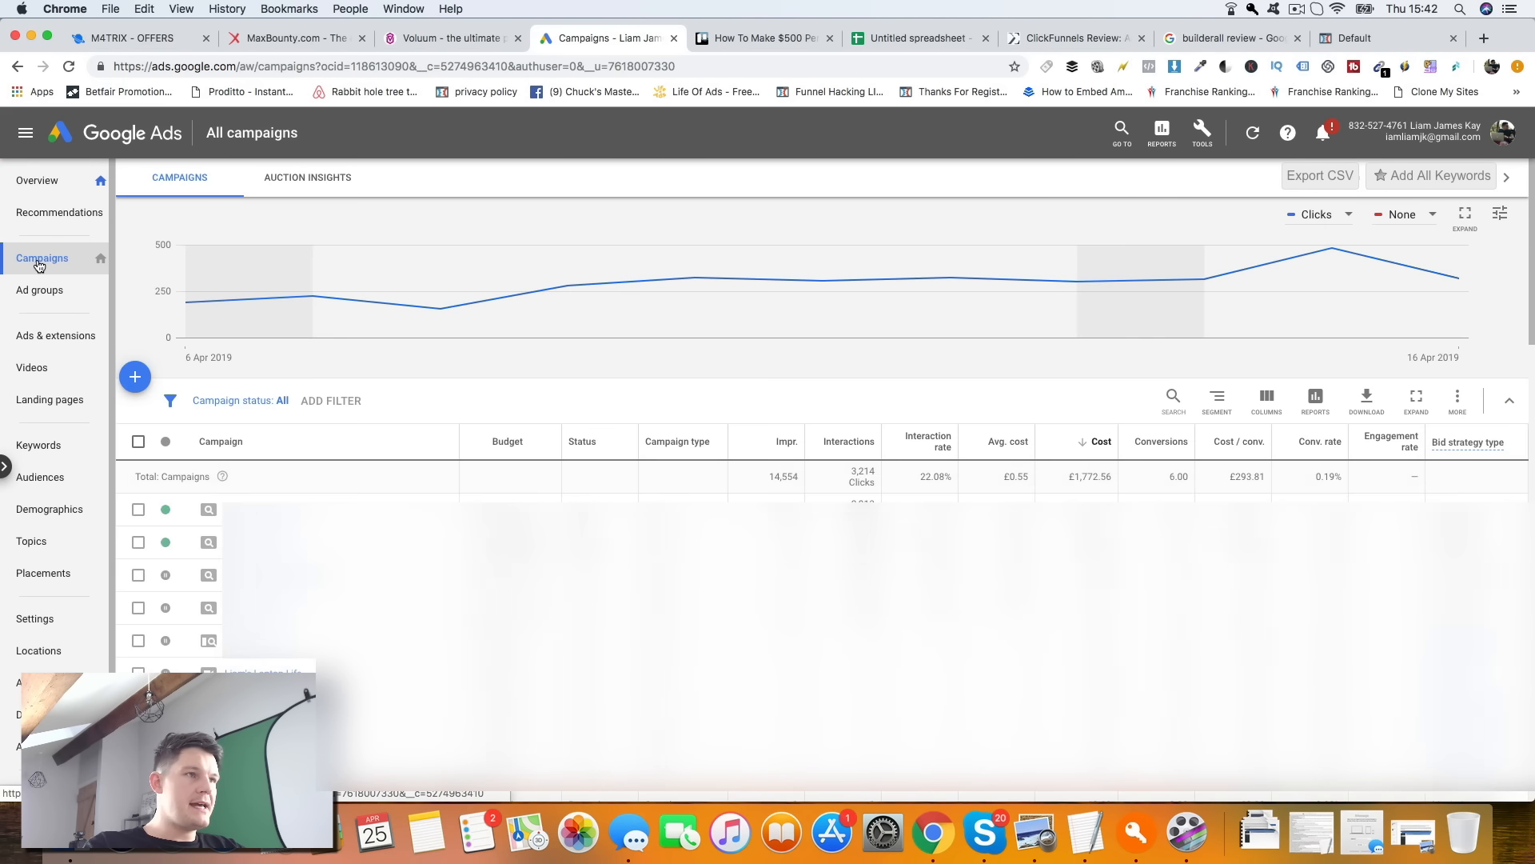
left_click(135, 377)
left_click(194, 446)
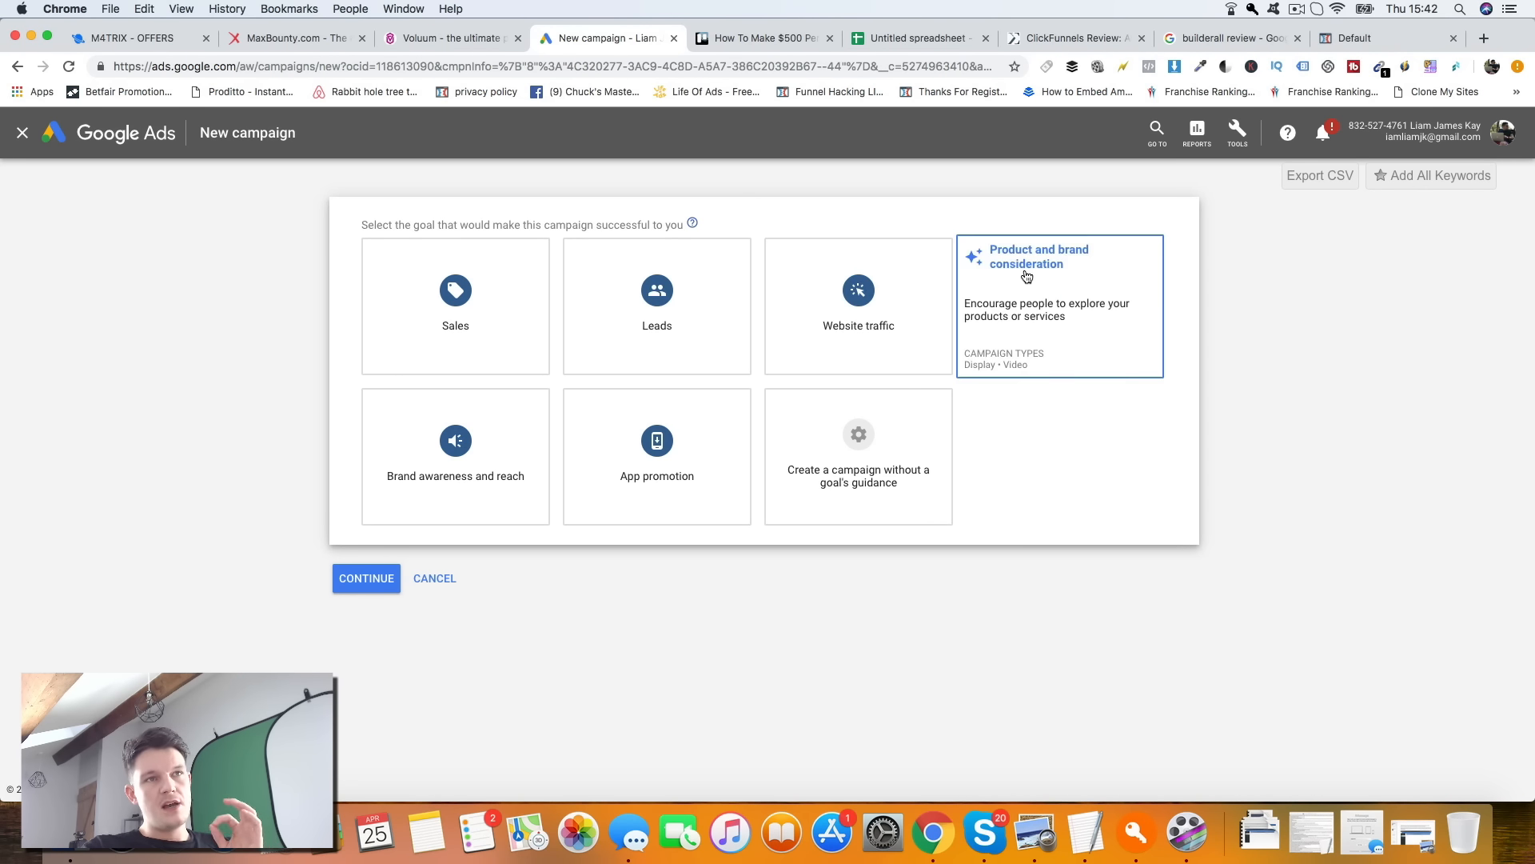
- Set up the campaign with the Website traffic goal, the Search type and the website yourwebsite.com, and continue to its settings
left_click(849, 320)
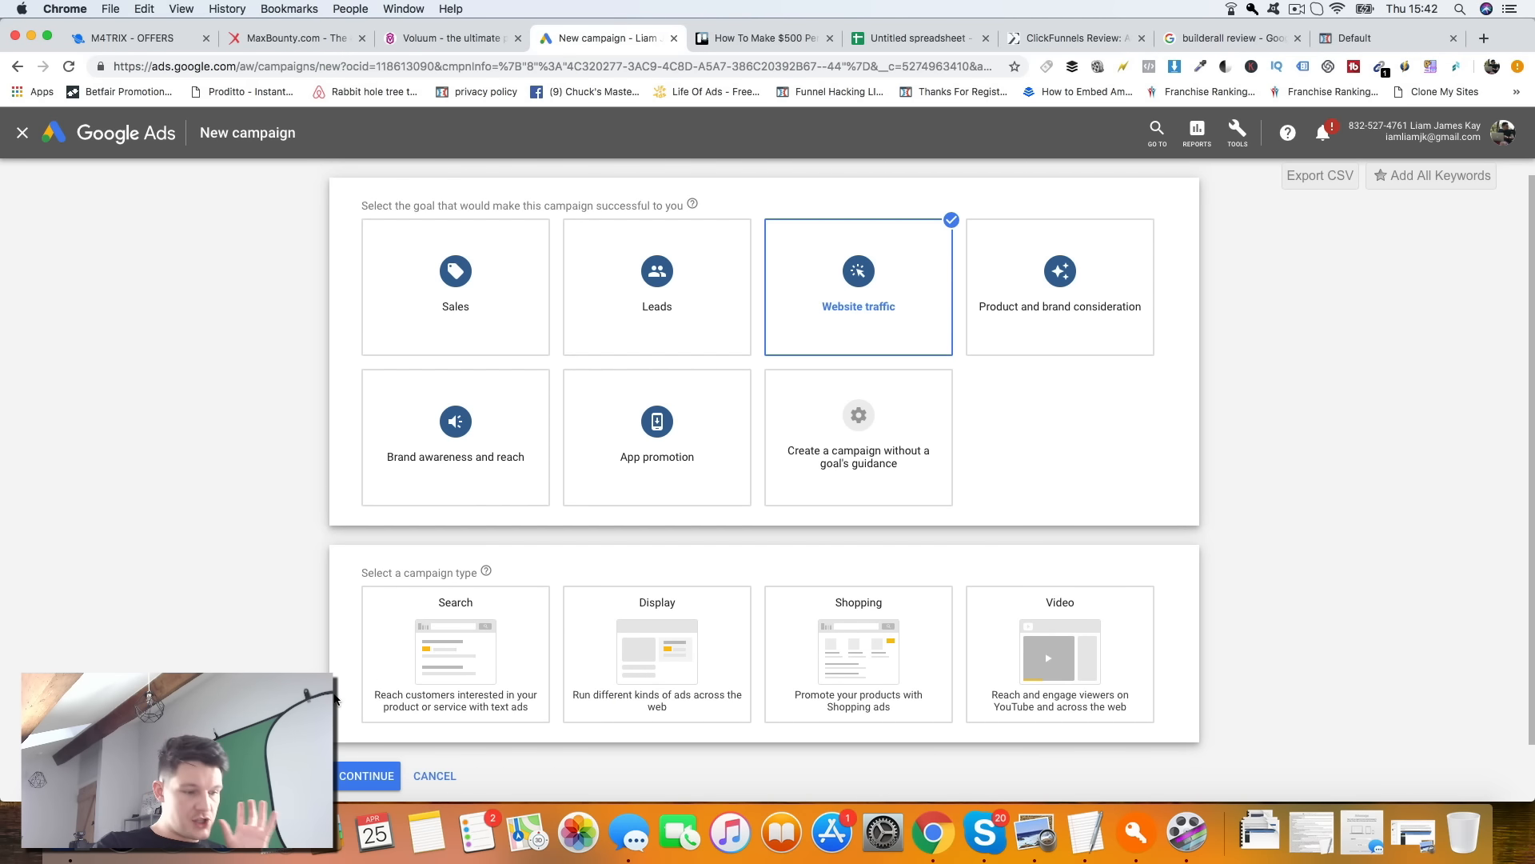
left_click(470, 646)
left_click(501, 703)
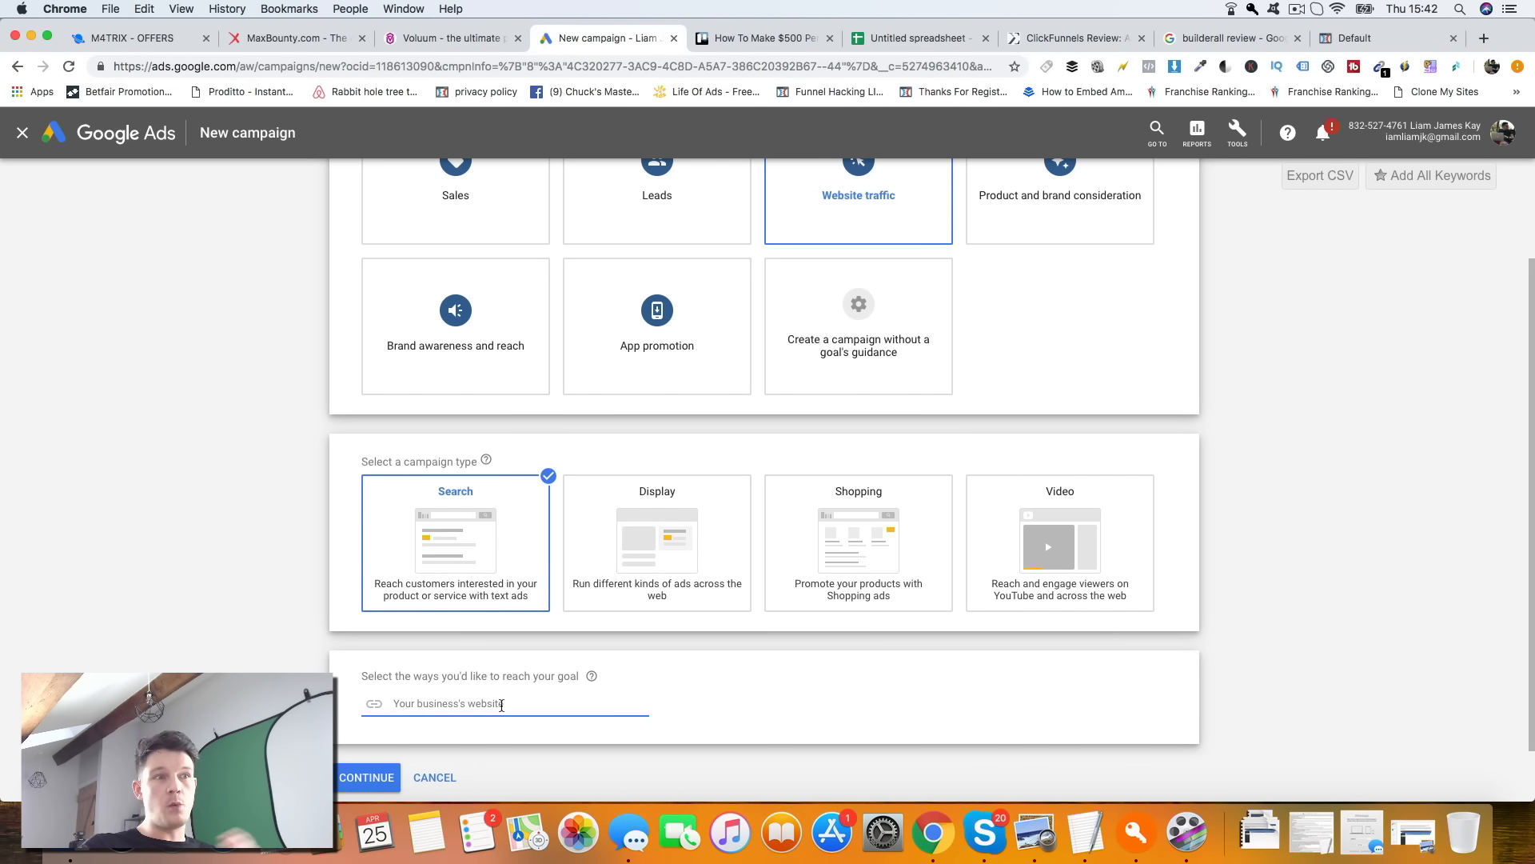
left_click_drag(367, 672, 483, 694)
left_click(439, 702)
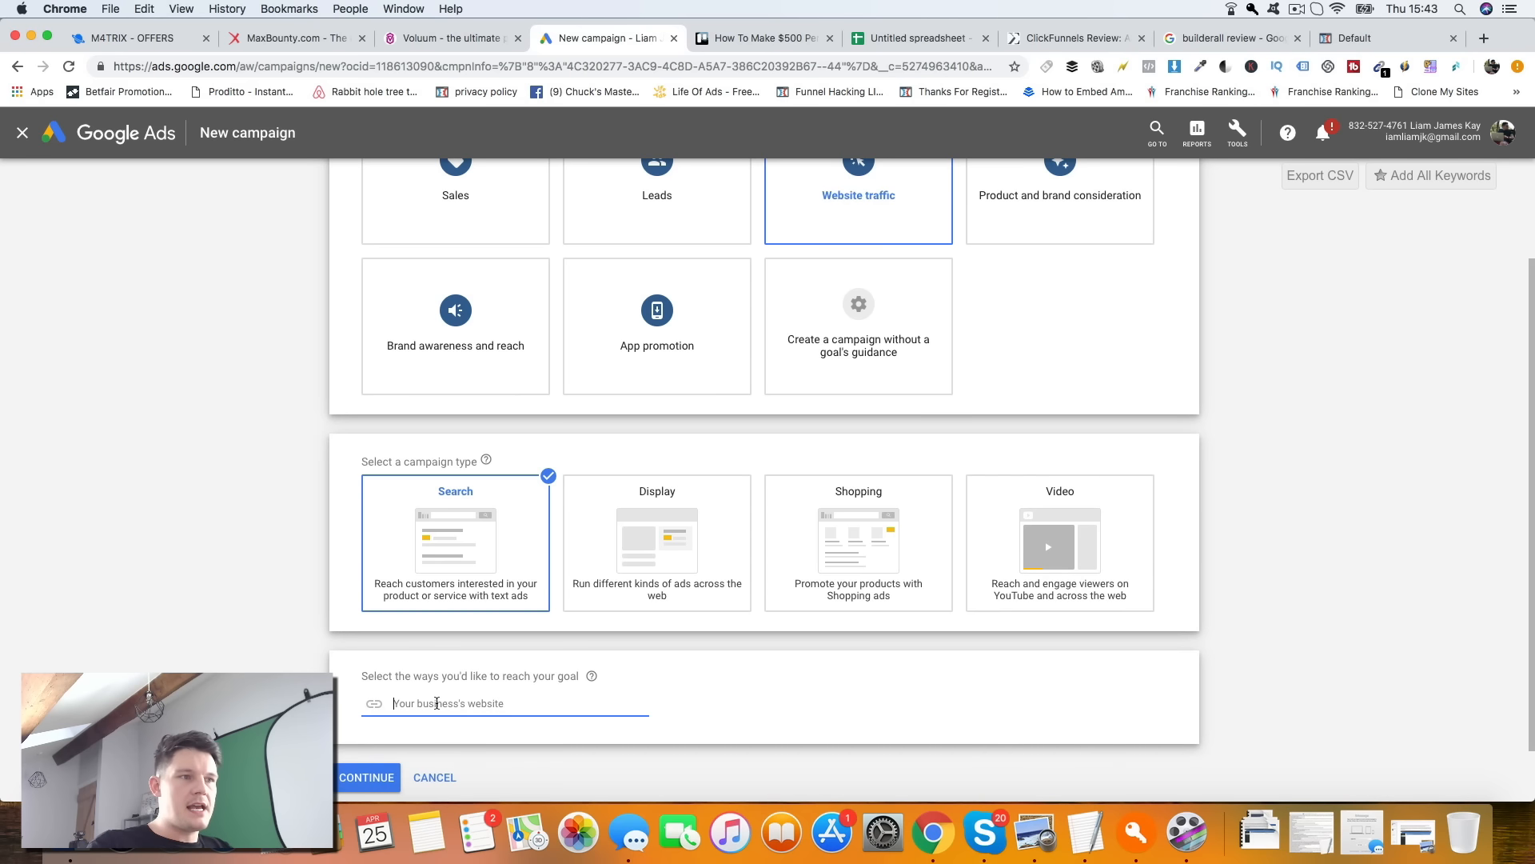
type("yourwebsite.com")
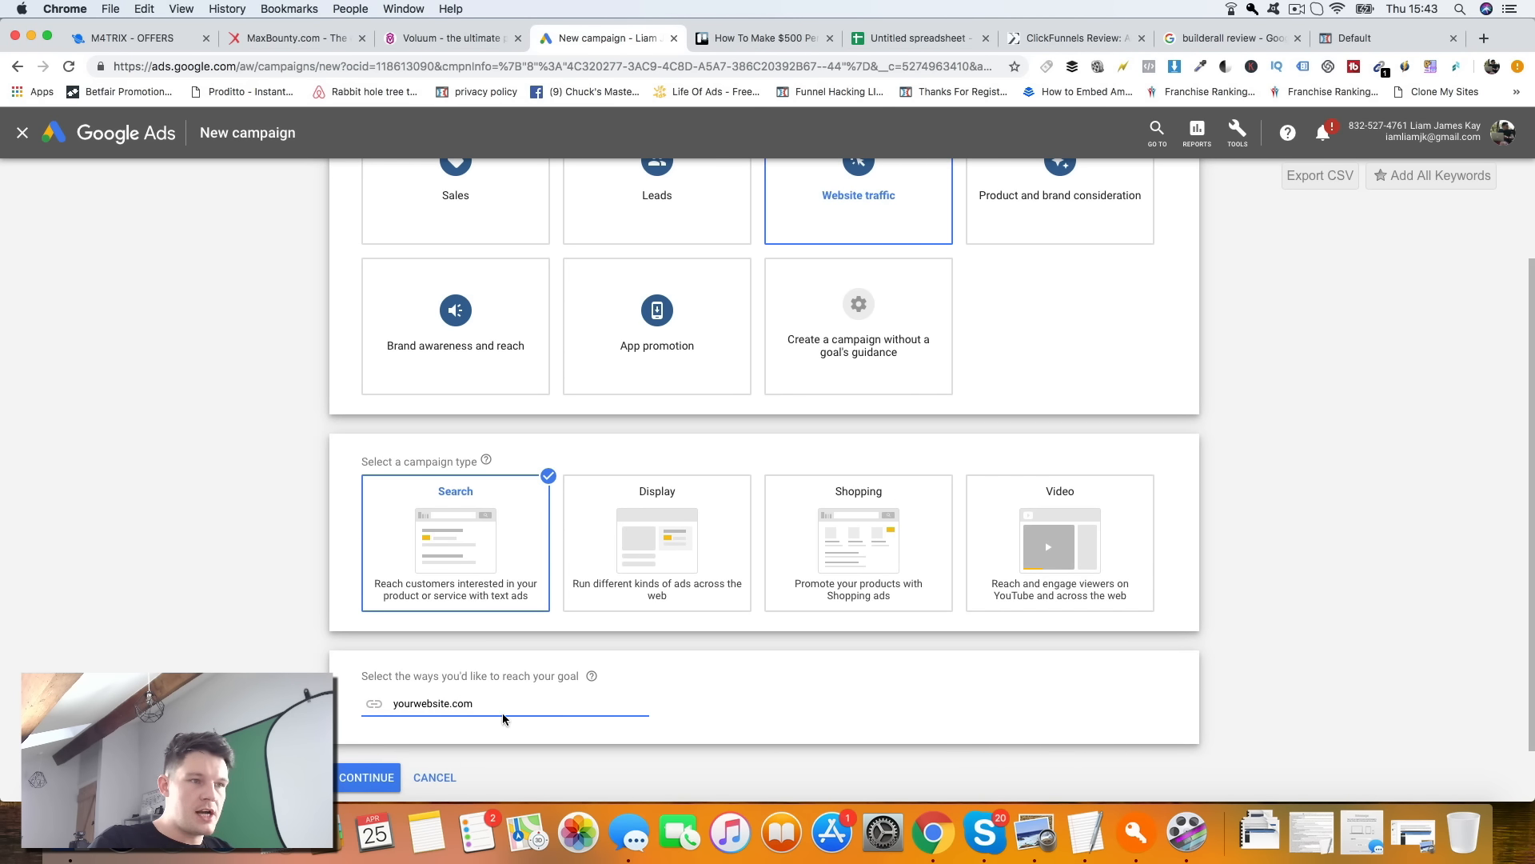
left_click_drag(492, 707, 355, 710)
left_click(370, 783)
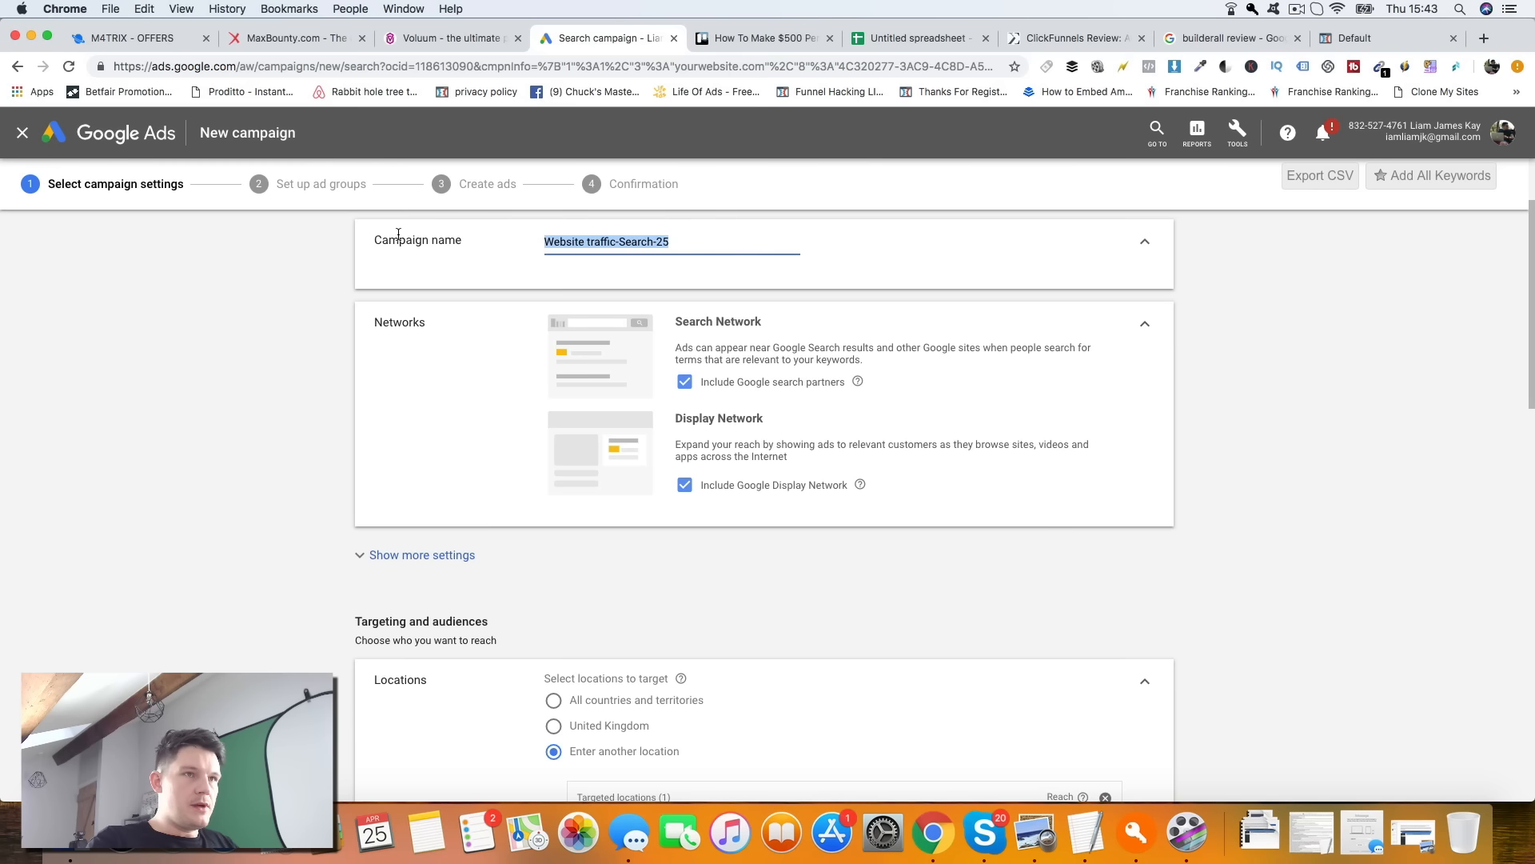
- Name the campaign "Bouquet Bar" and exclude the Google Display Network from its networks
key("BackSpace")
type("Bouquet Bar")
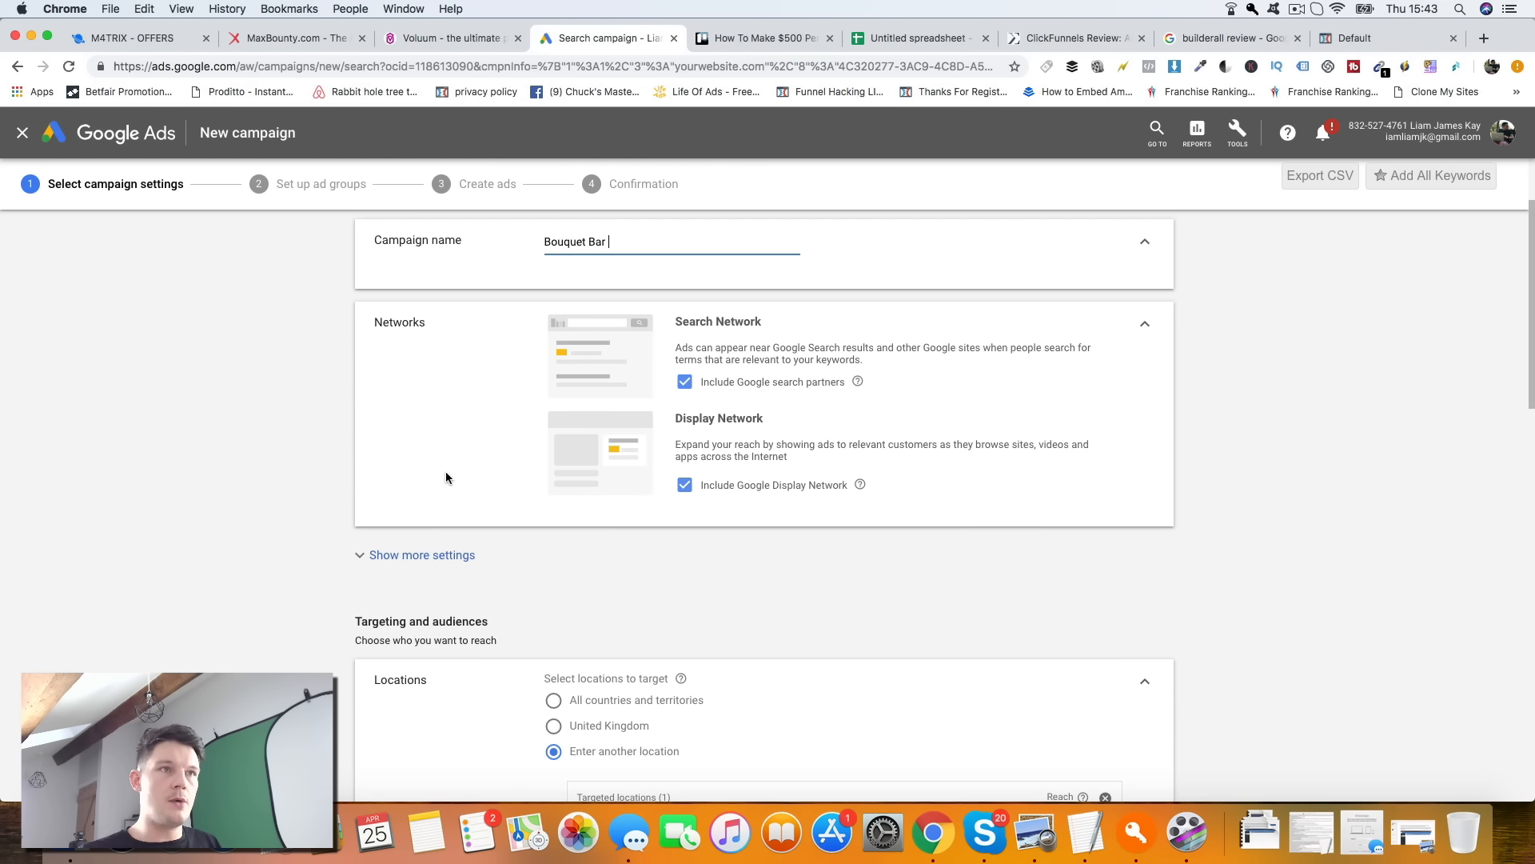
left_click_drag(611, 241, 496, 238)
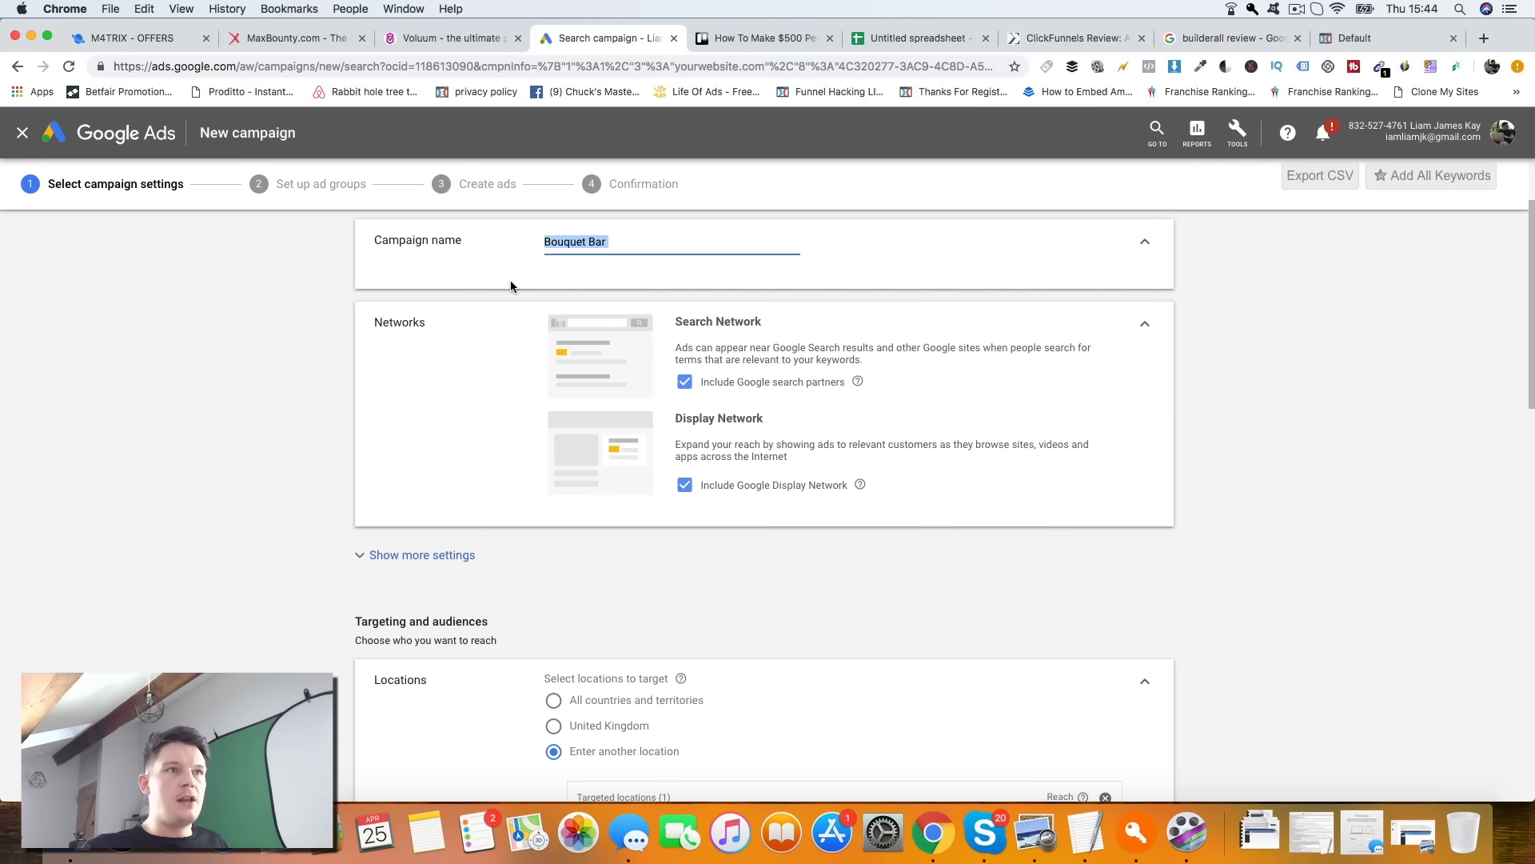
left_click(619, 244)
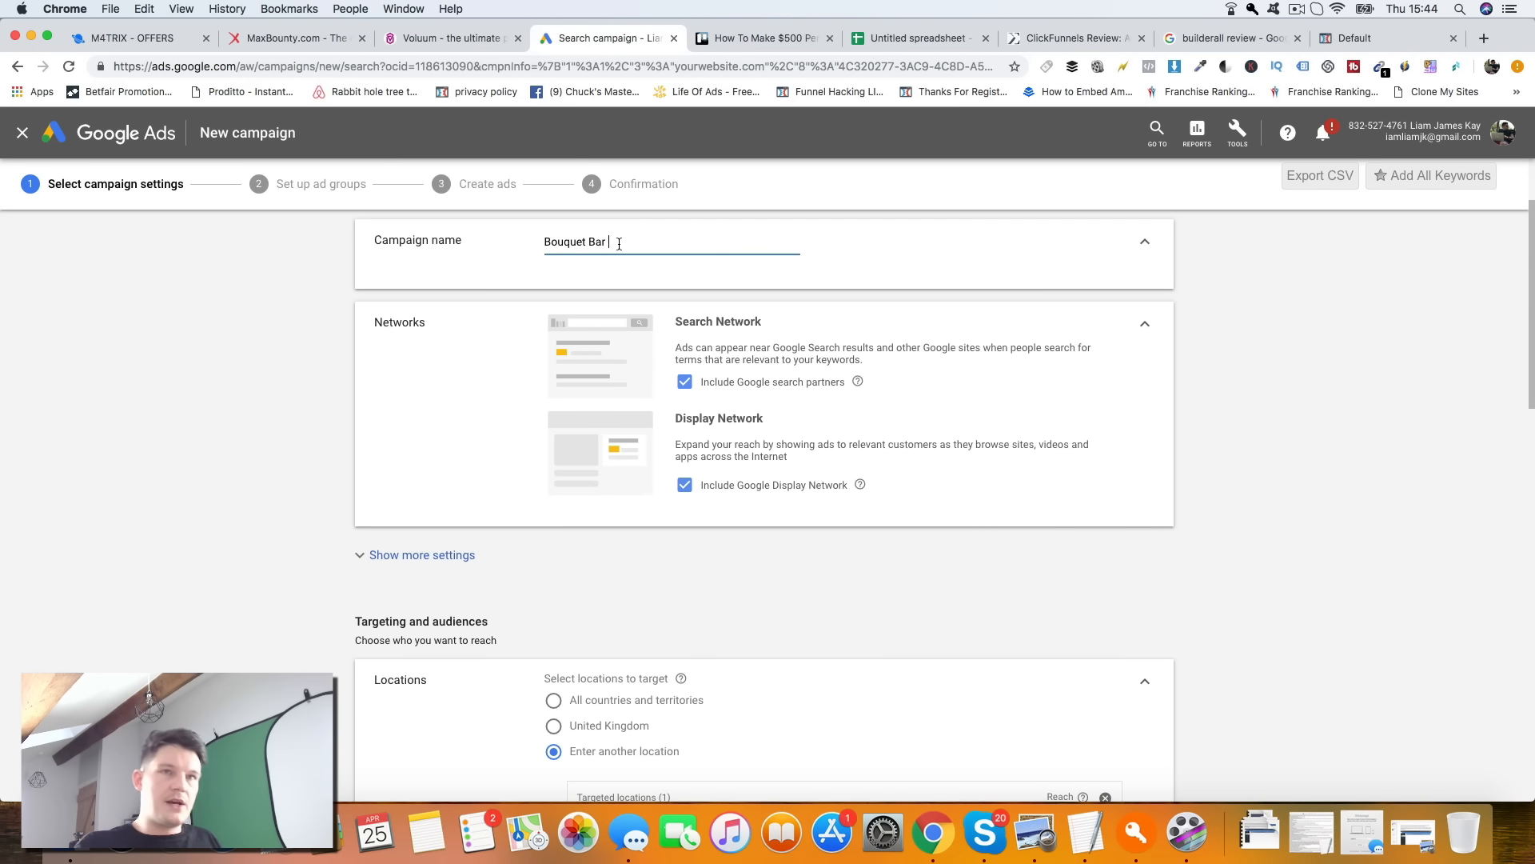
left_click_drag(549, 236, 635, 238)
left_click(619, 245)
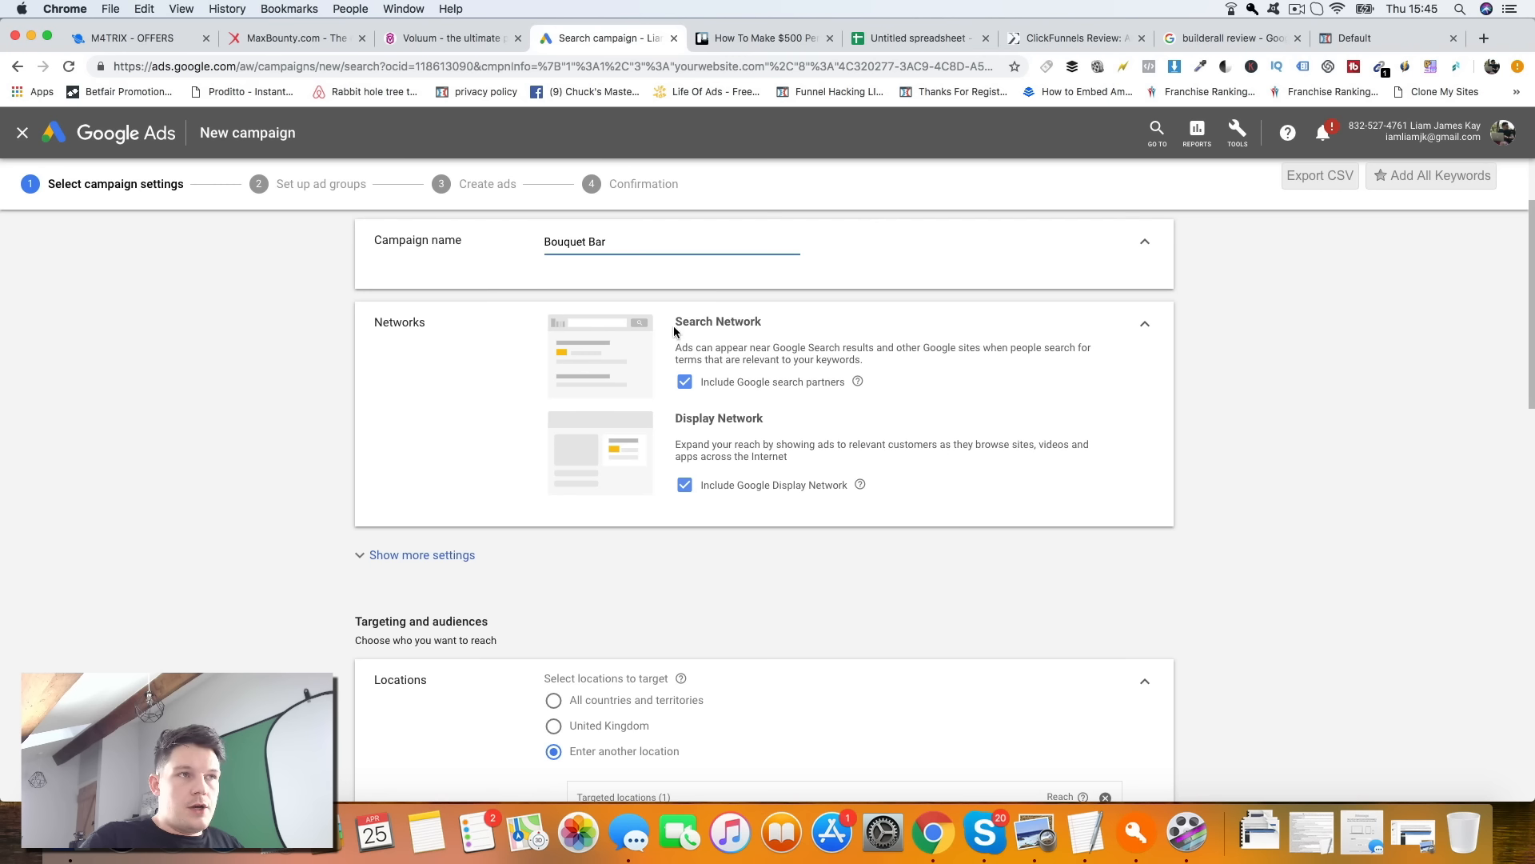
left_click(685, 485)
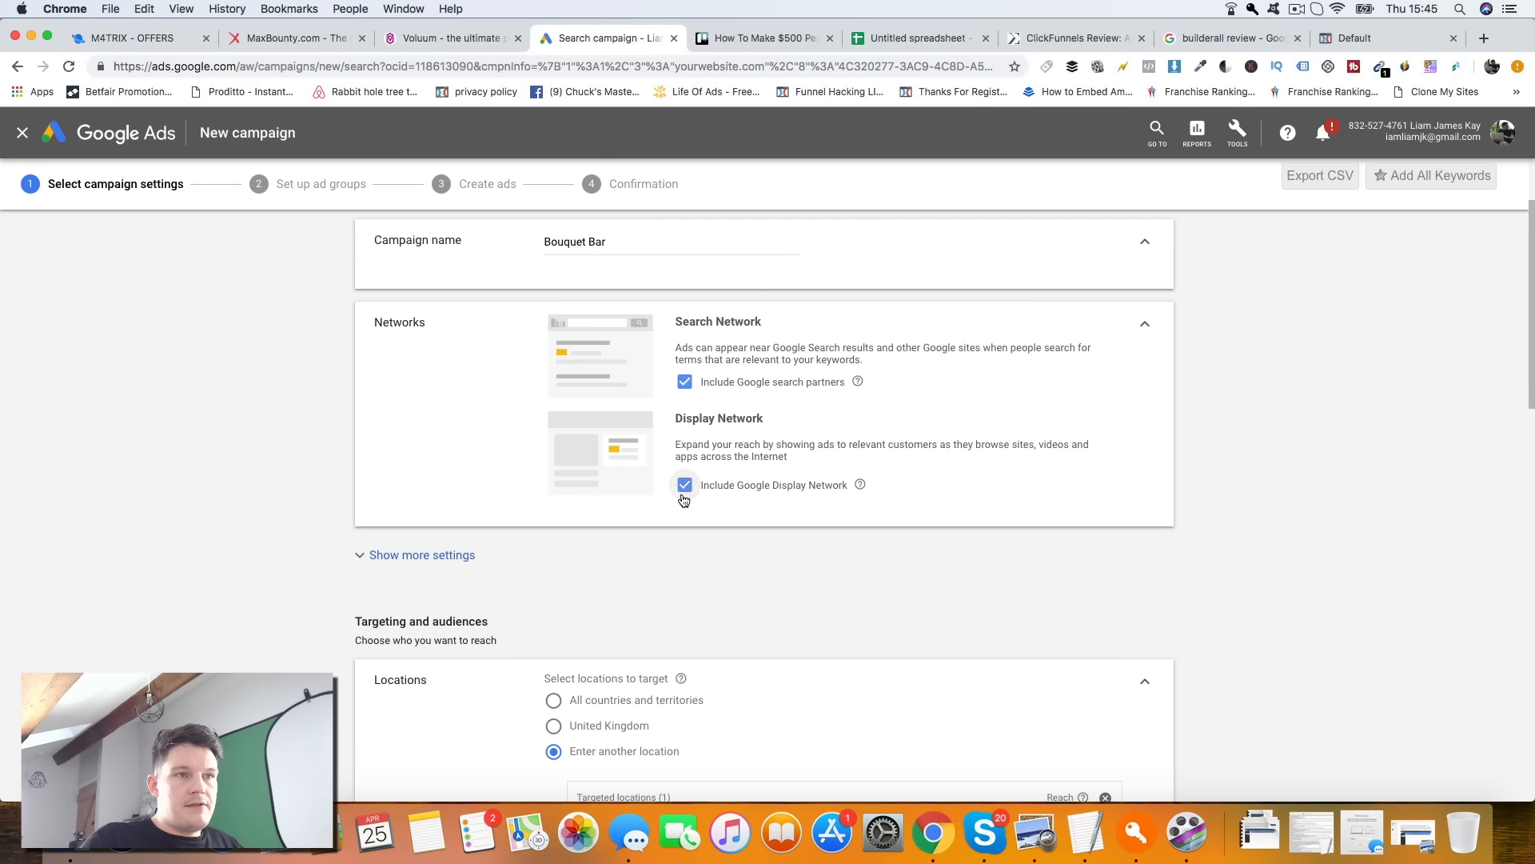
- Check the countries allowed for the Bouquet Bar offer on MaxBounty against the campaign's targeted location in Google Ads
scroll(732, 612, "down", 4)
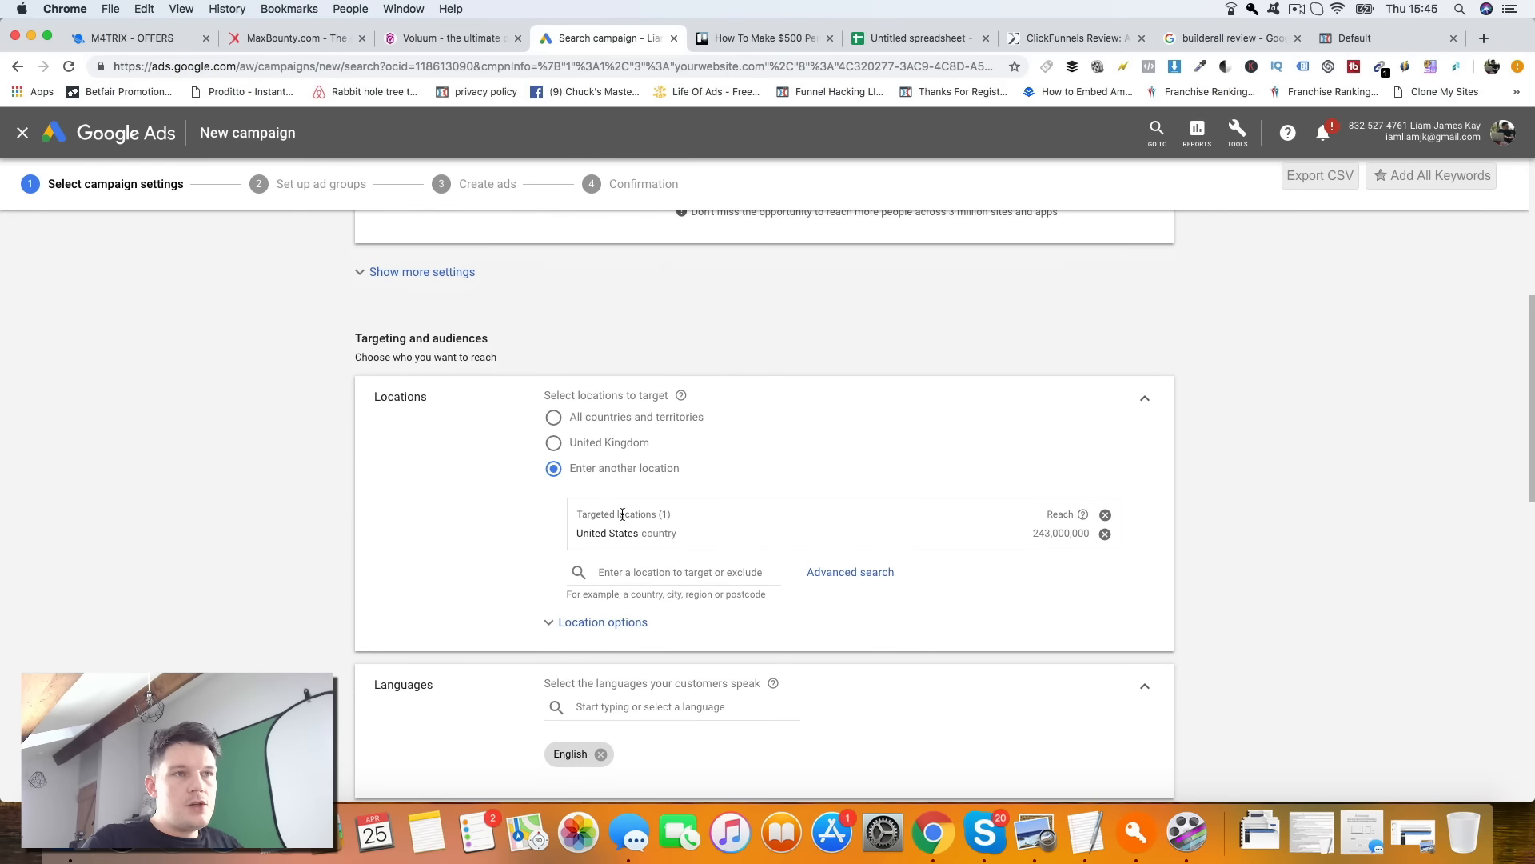
left_click(267, 42)
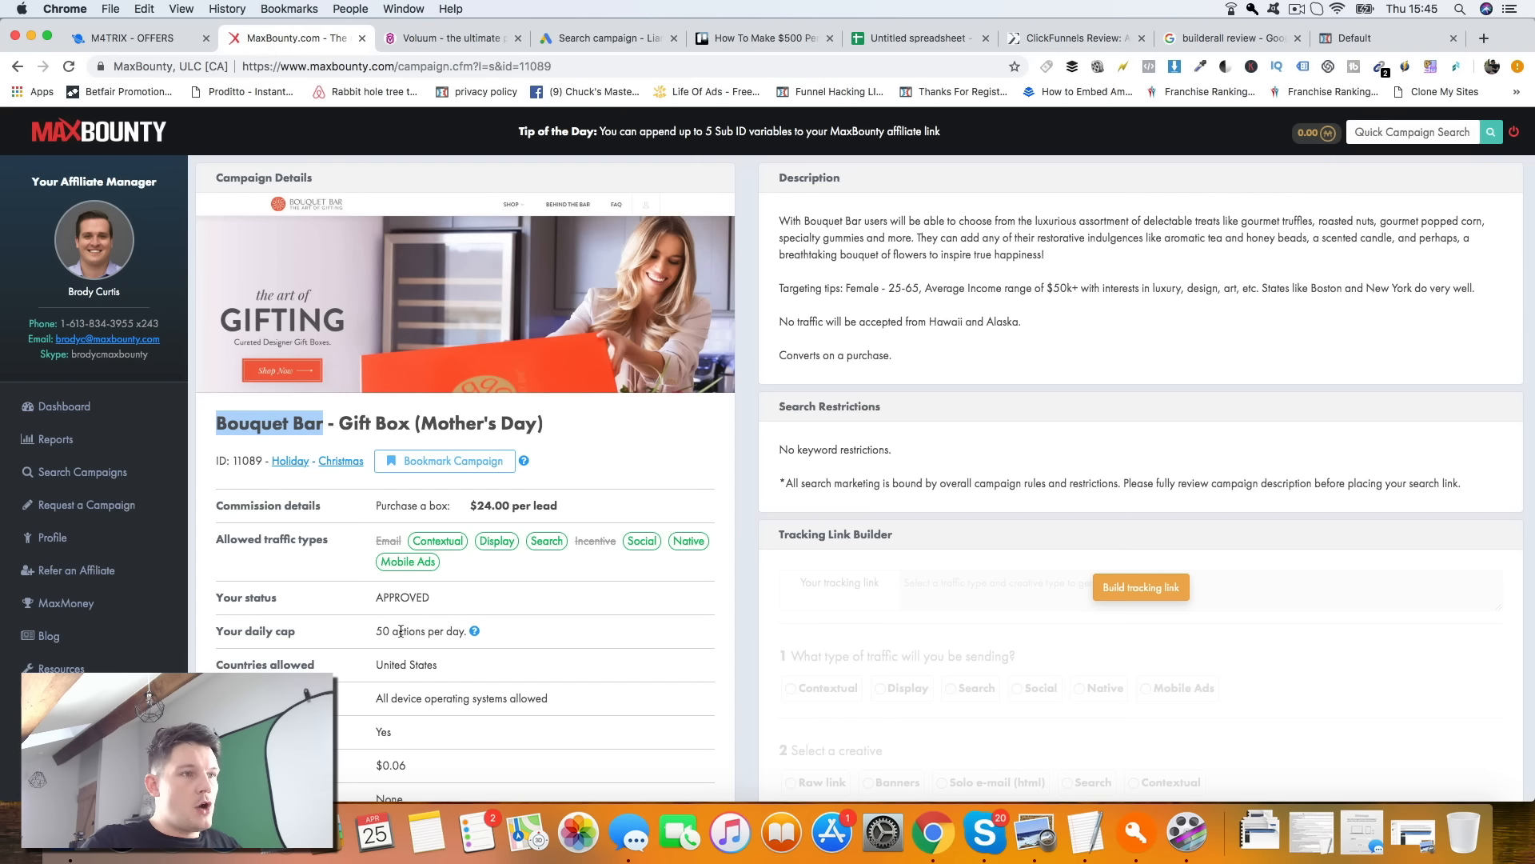
left_click_drag(374, 664, 440, 667)
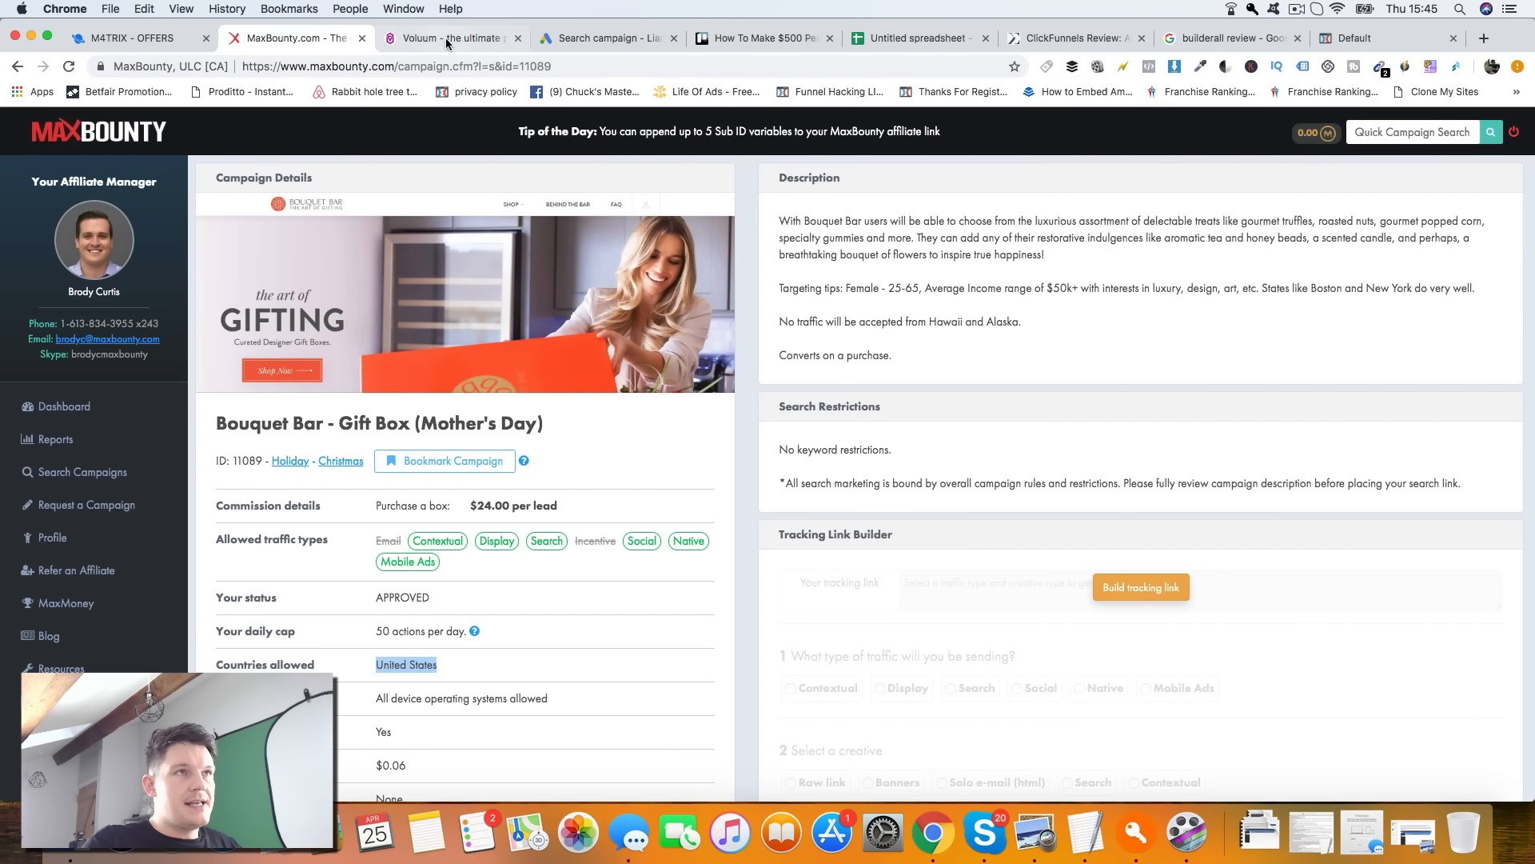
left_click(573, 40)
scroll(671, 706, "down", 5)
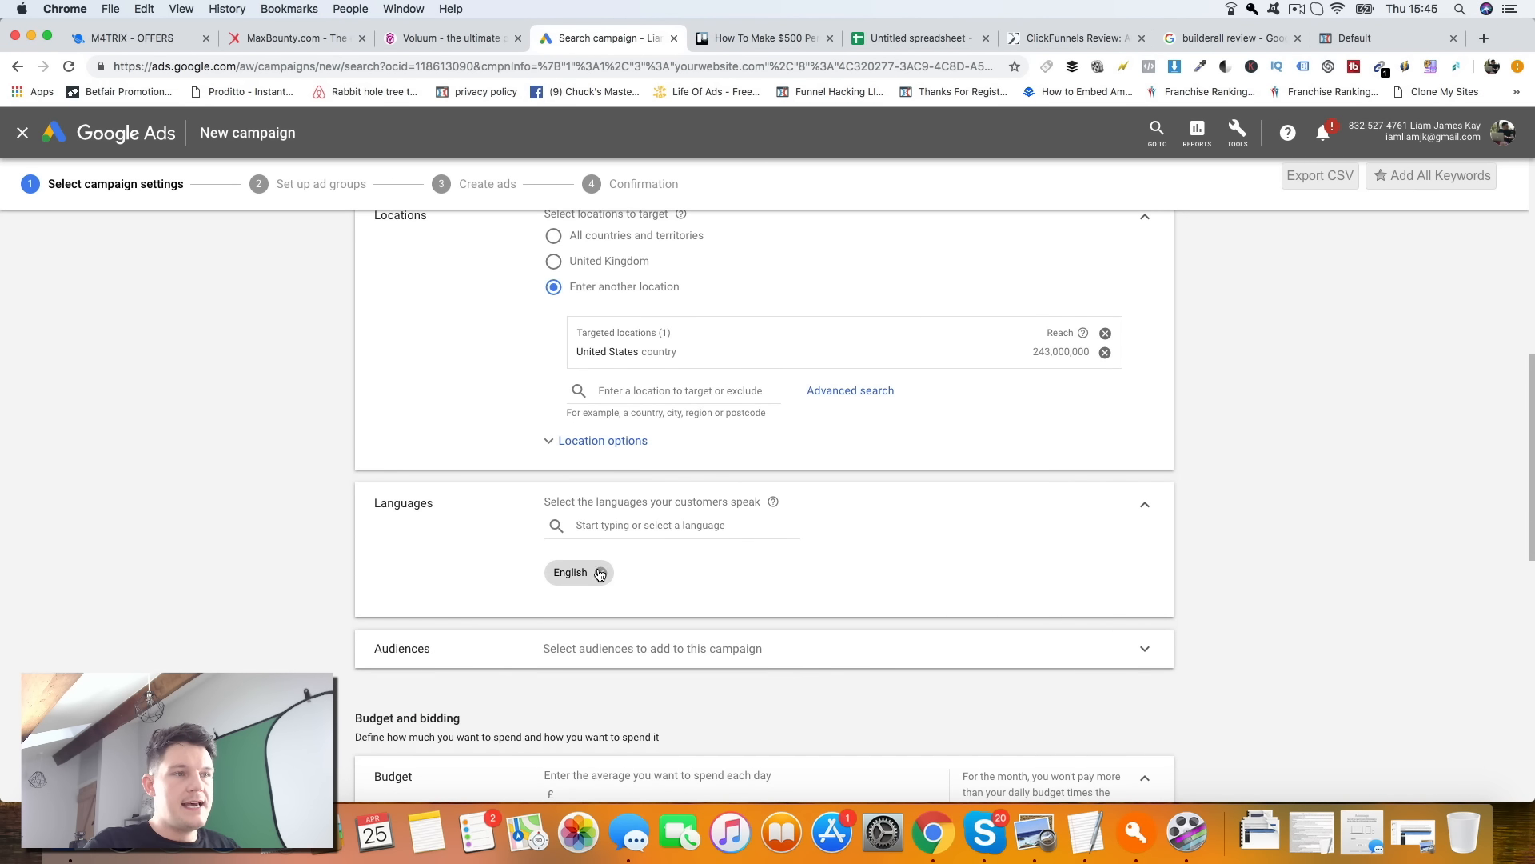
- Set the campaign's average daily budget to £50
scroll(600, 576, "down", 6)
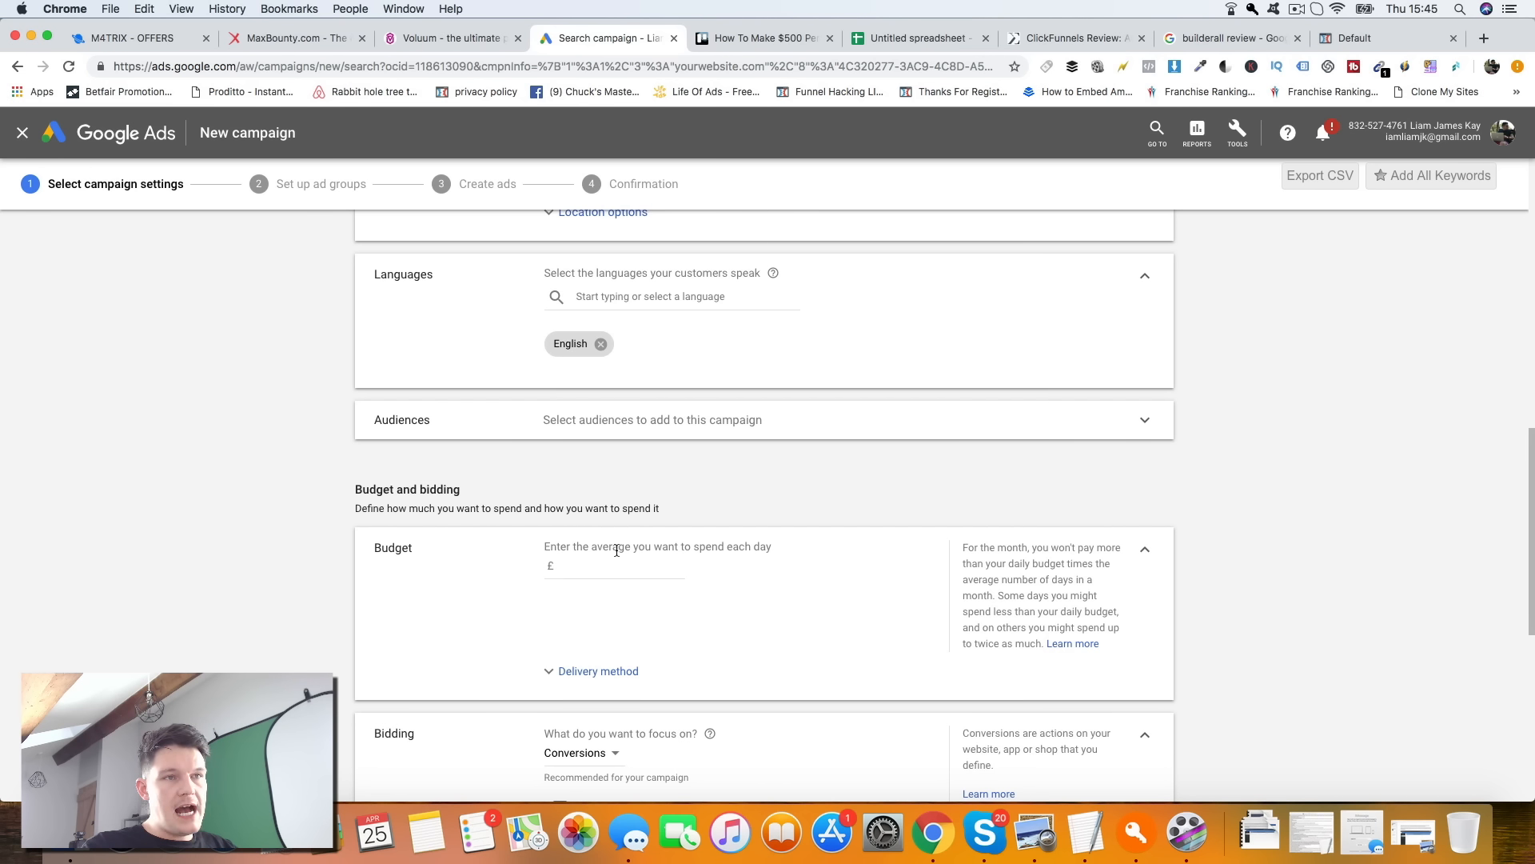
left_click_drag(617, 548, 793, 549)
left_click(633, 576)
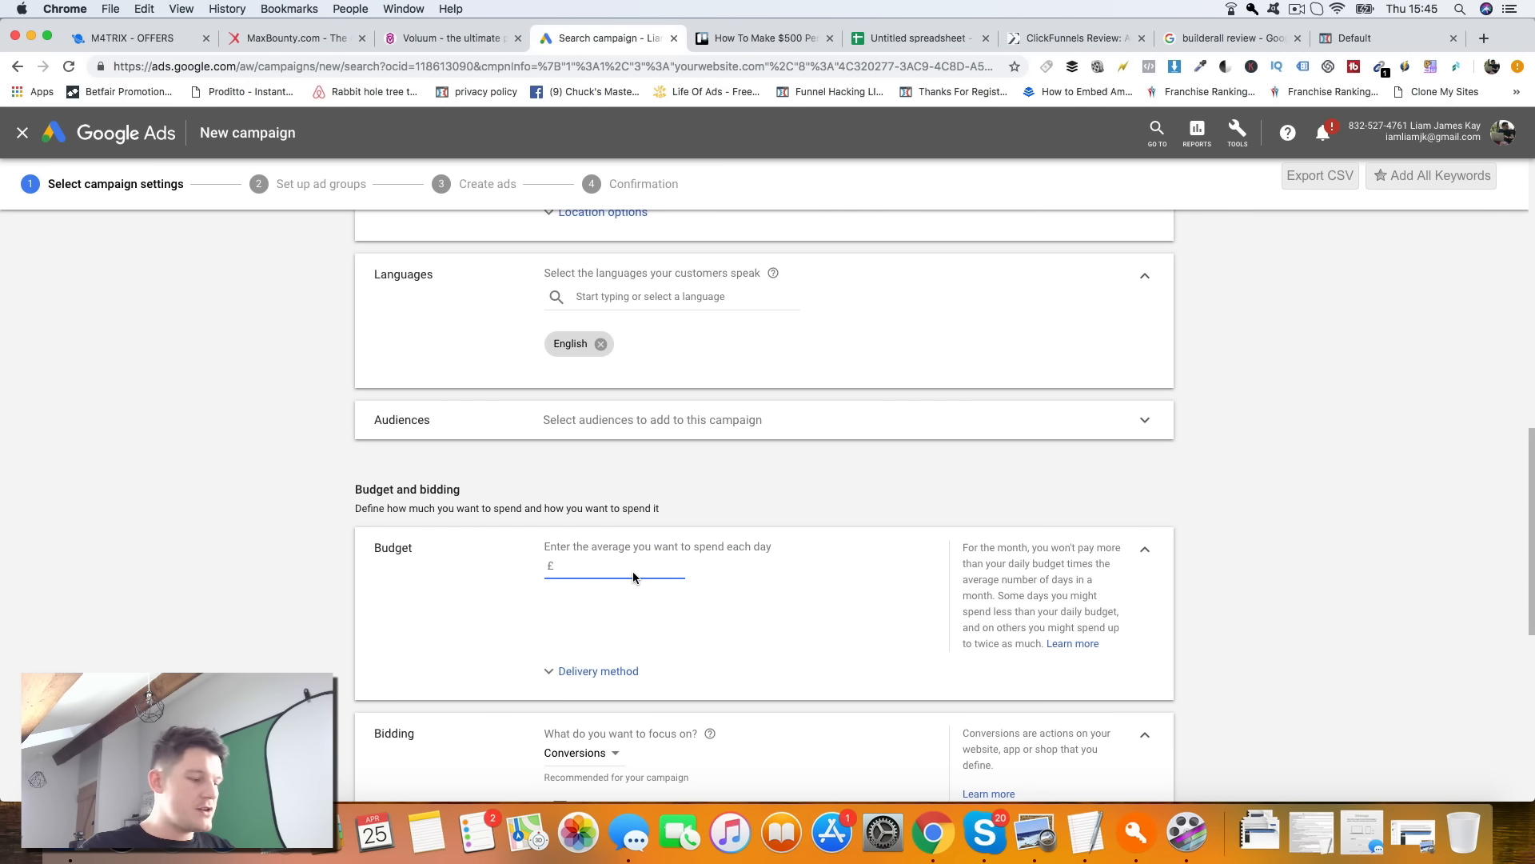
type("10")
left_click_drag(632, 571, 422, 560)
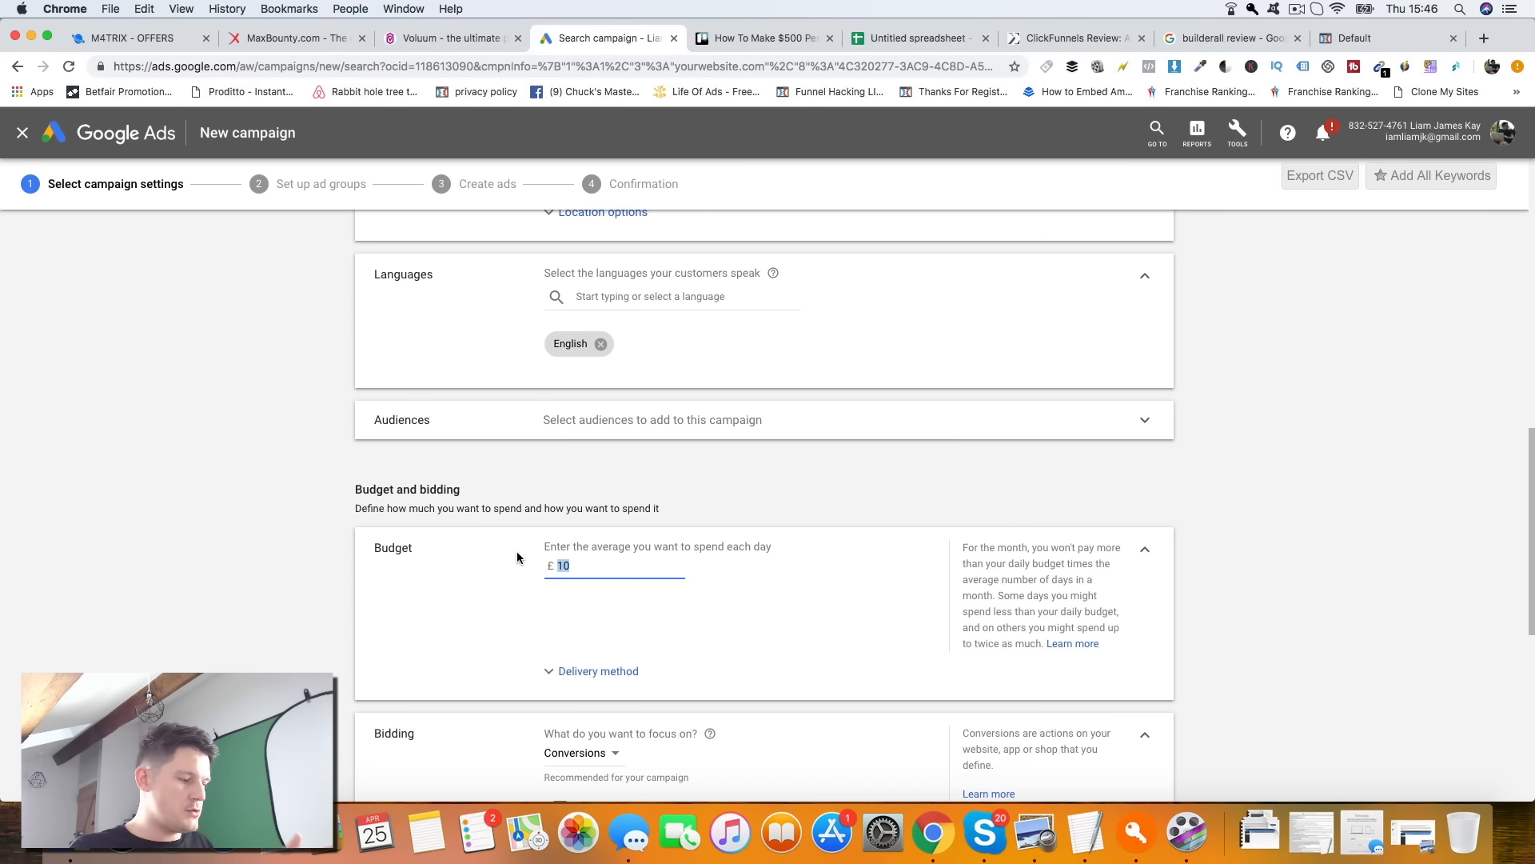
key("Right")
key("BackSpace")
type("50")
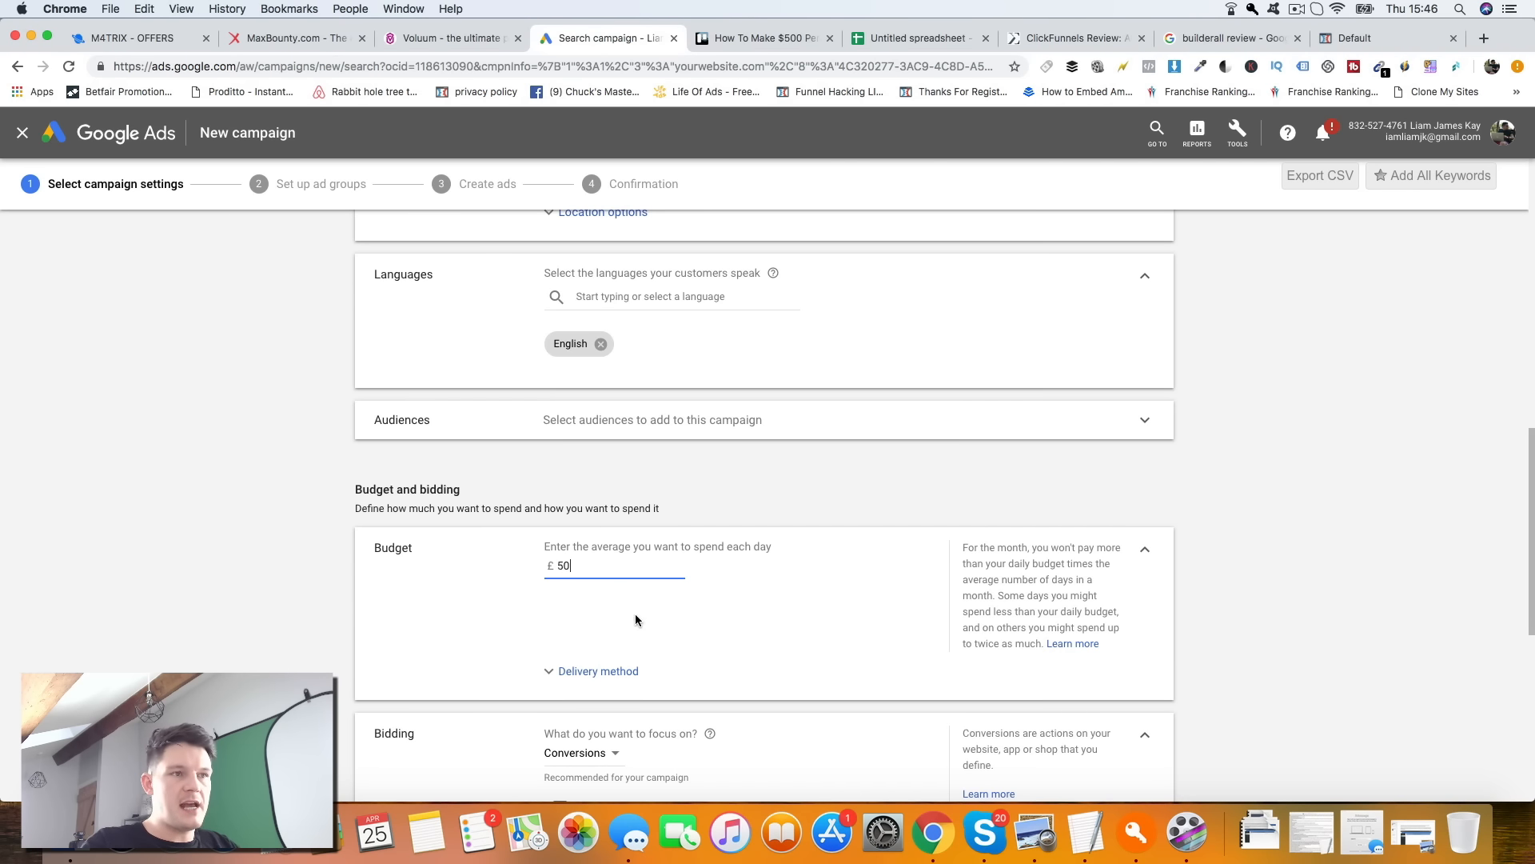
left_click(727, 606)
- Change the bidding focus to Clicks and switch to selecting the bid strategy directly, using Maximise clicks
scroll(569, 442, "down", 5)
left_click_drag(367, 441, 454, 438)
left_click(456, 439)
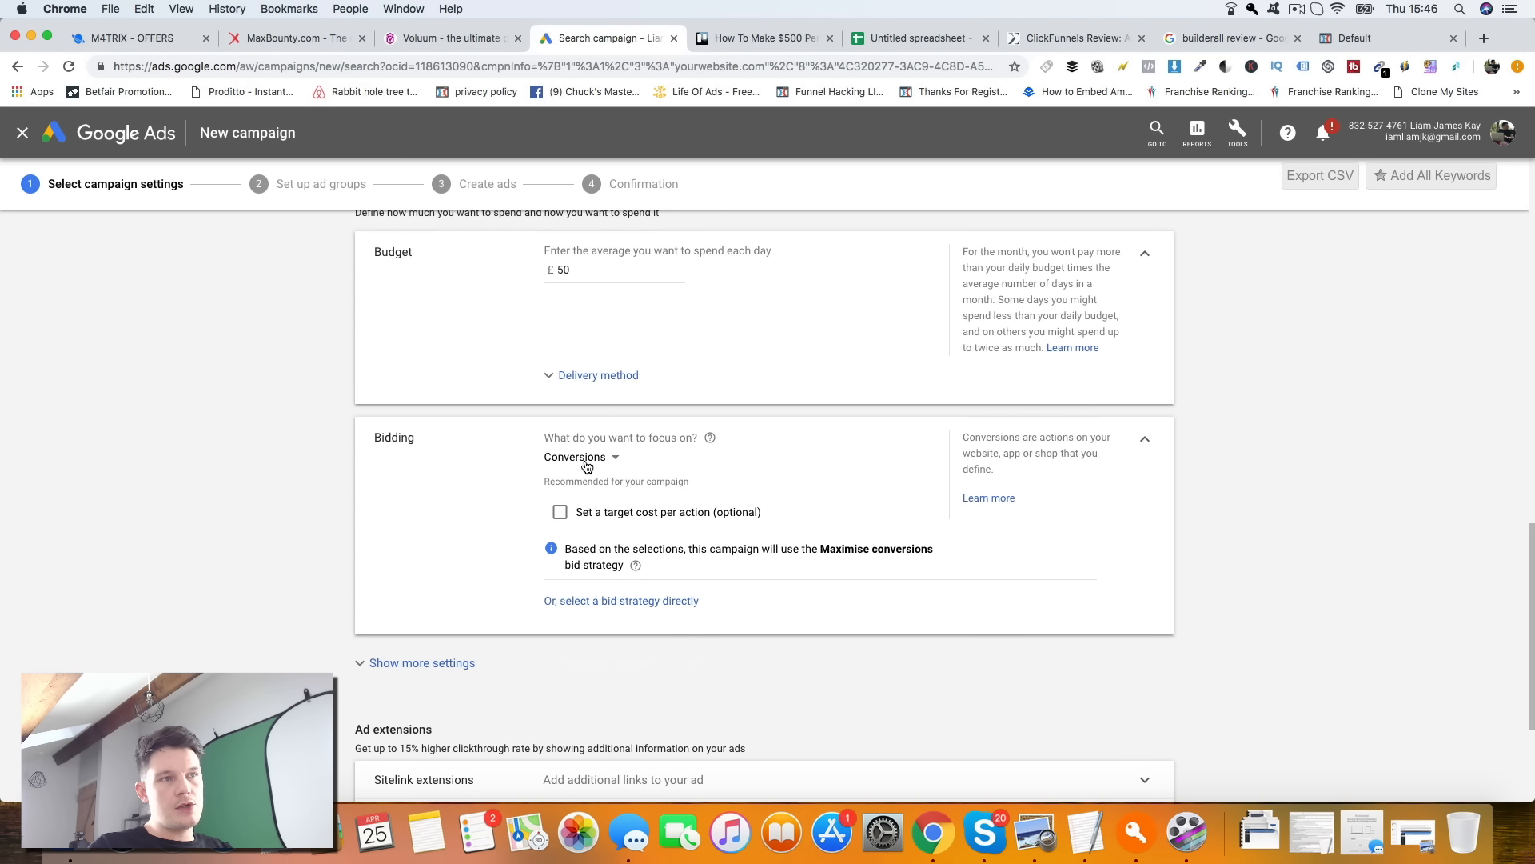
left_click(592, 466)
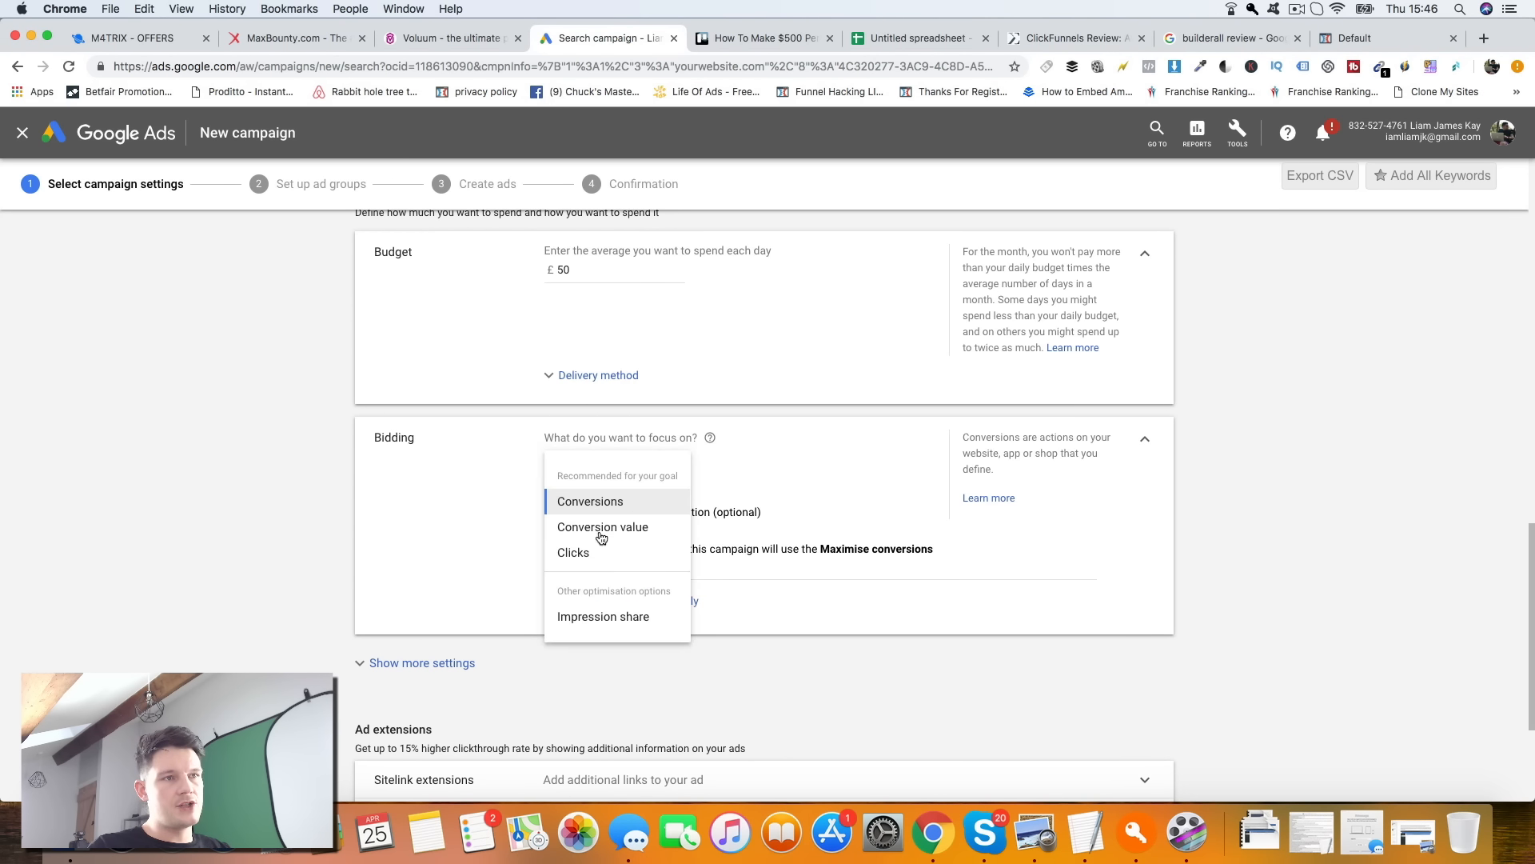
left_click(579, 555)
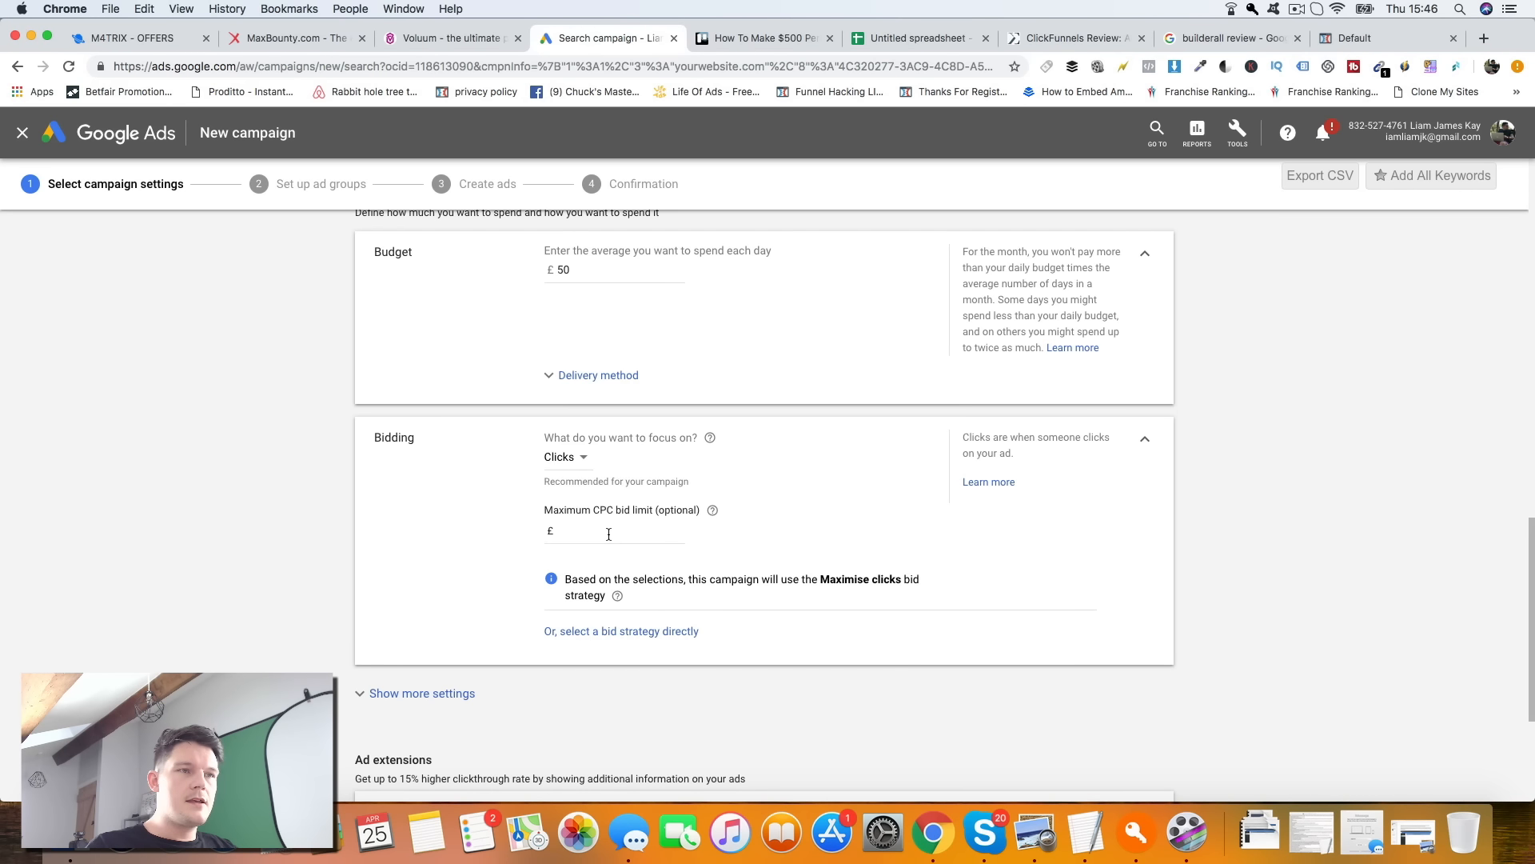
left_click_drag(326, 459, 408, 442)
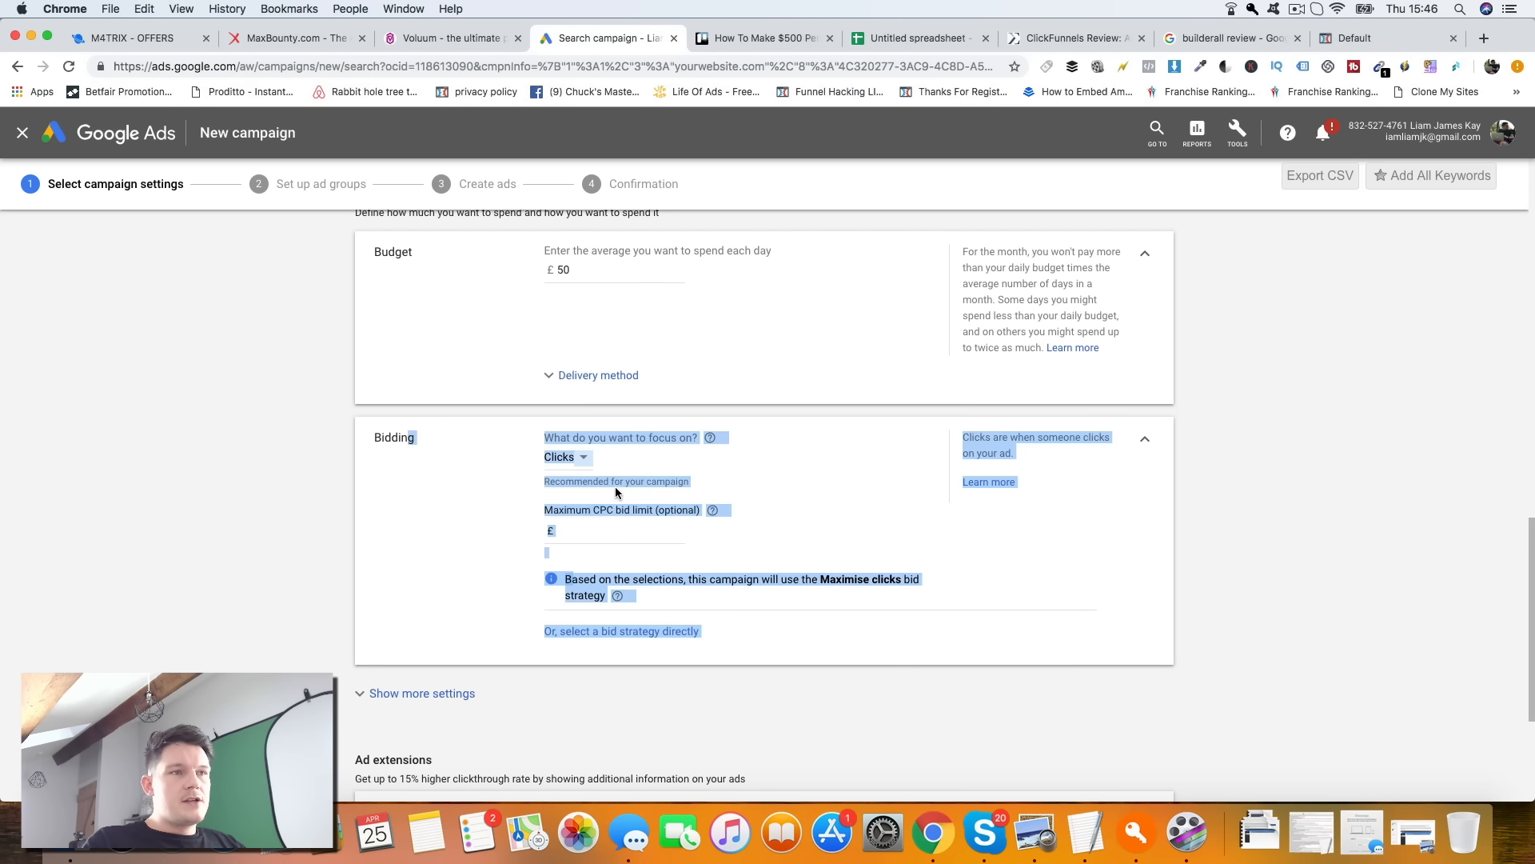
left_click(615, 486)
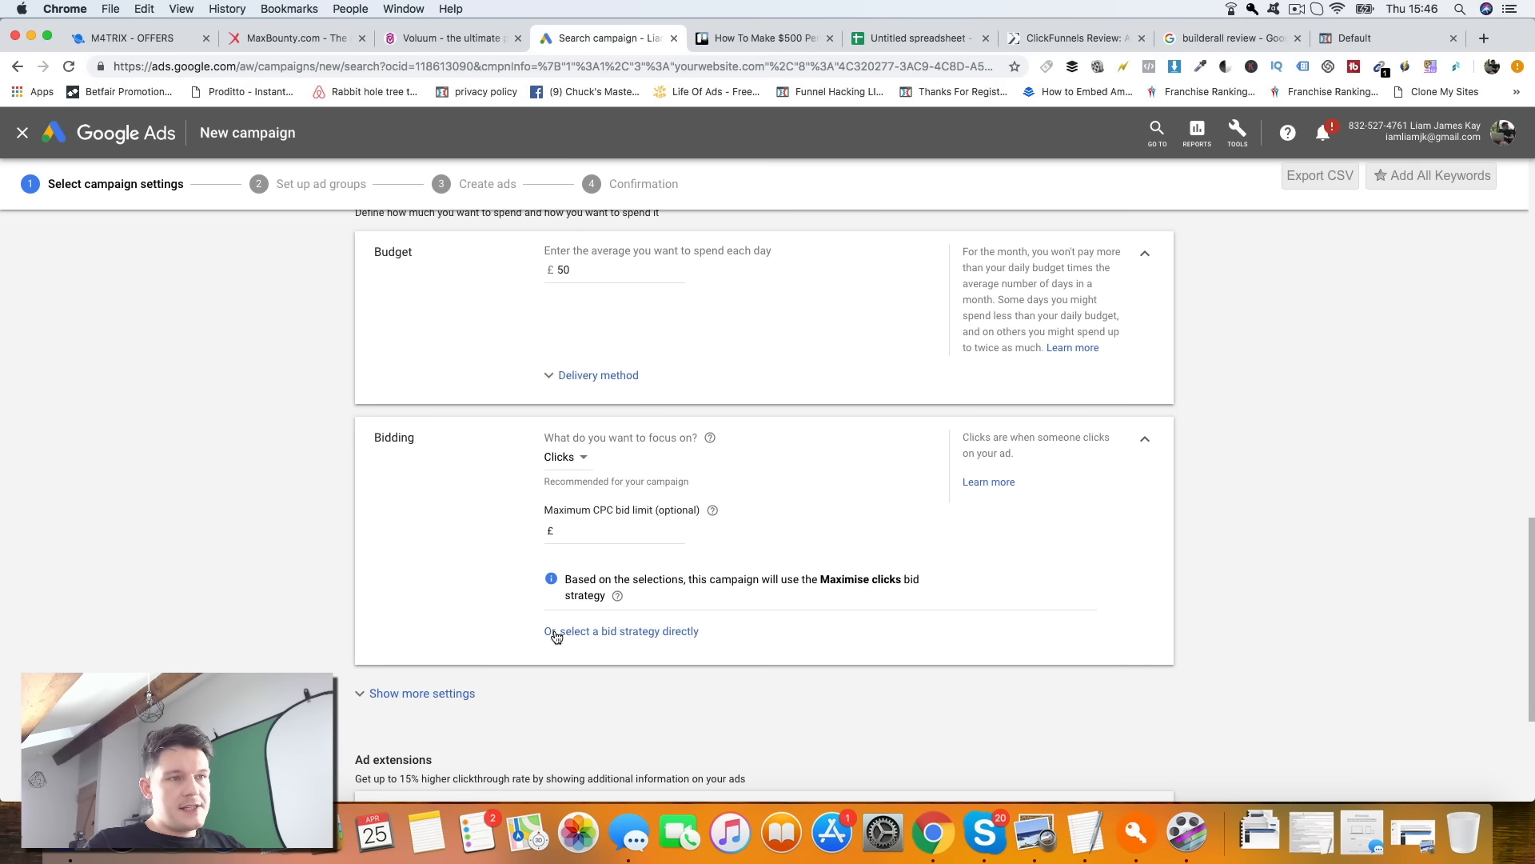
left_click(612, 631)
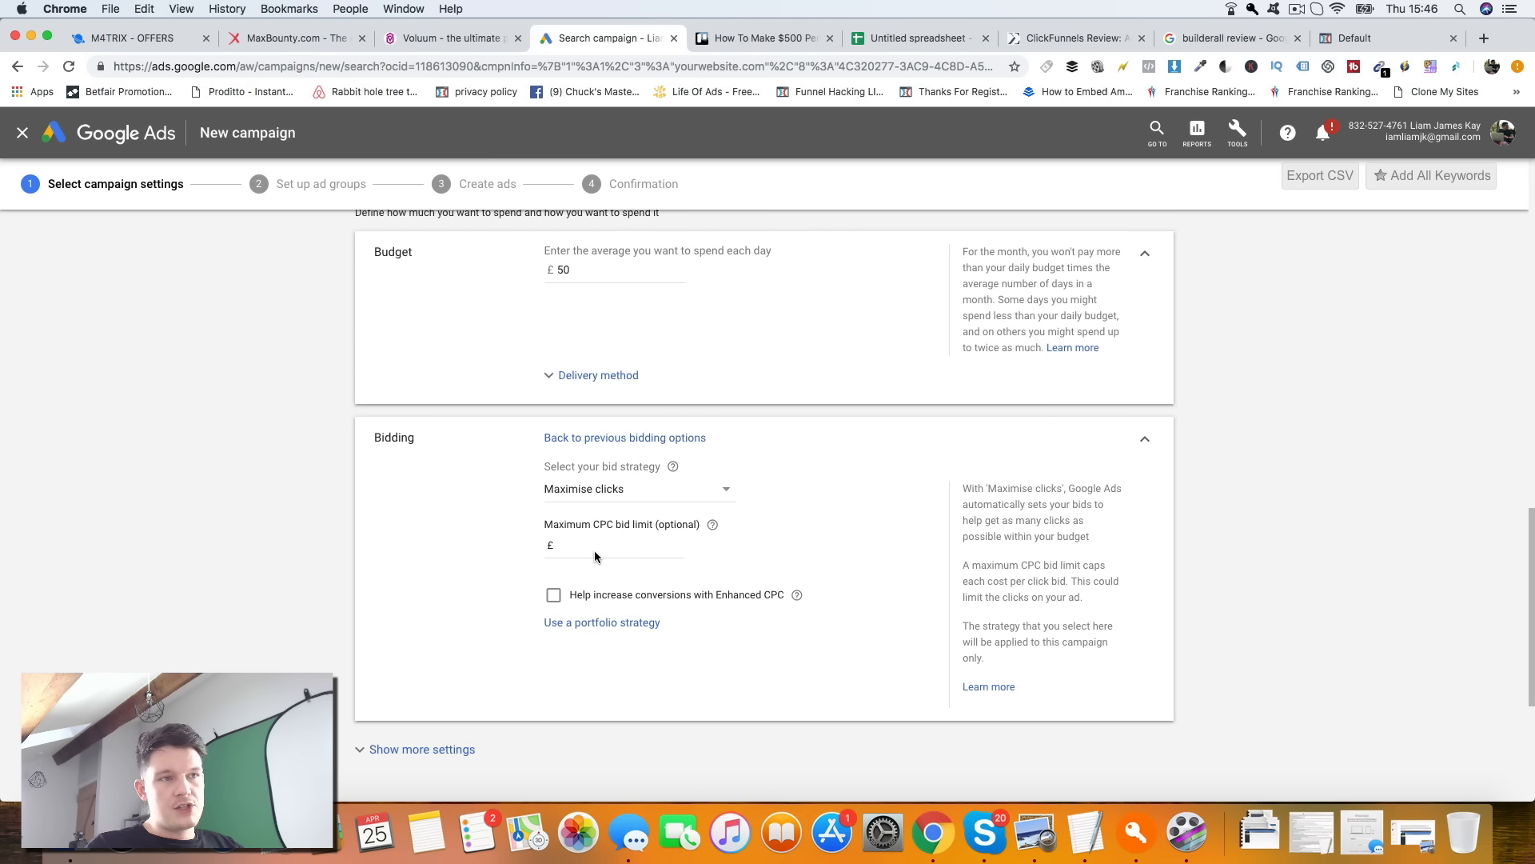
- Set the maximum CPC bid limit of the Maximise clicks strategy to £0.30
left_click_drag(546, 527, 636, 523)
left_click(637, 523)
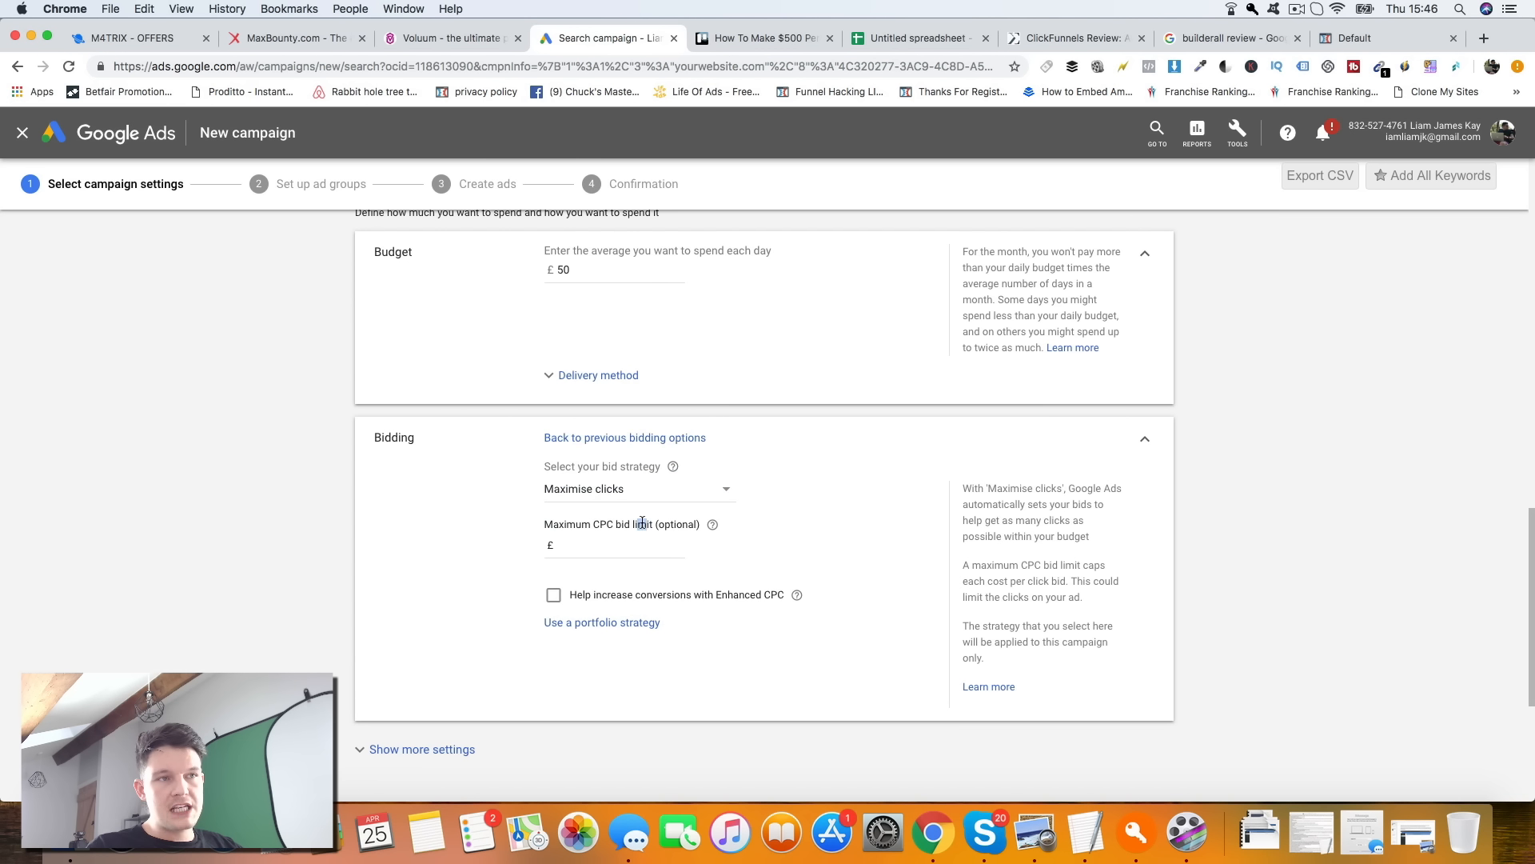
left_click(588, 547)
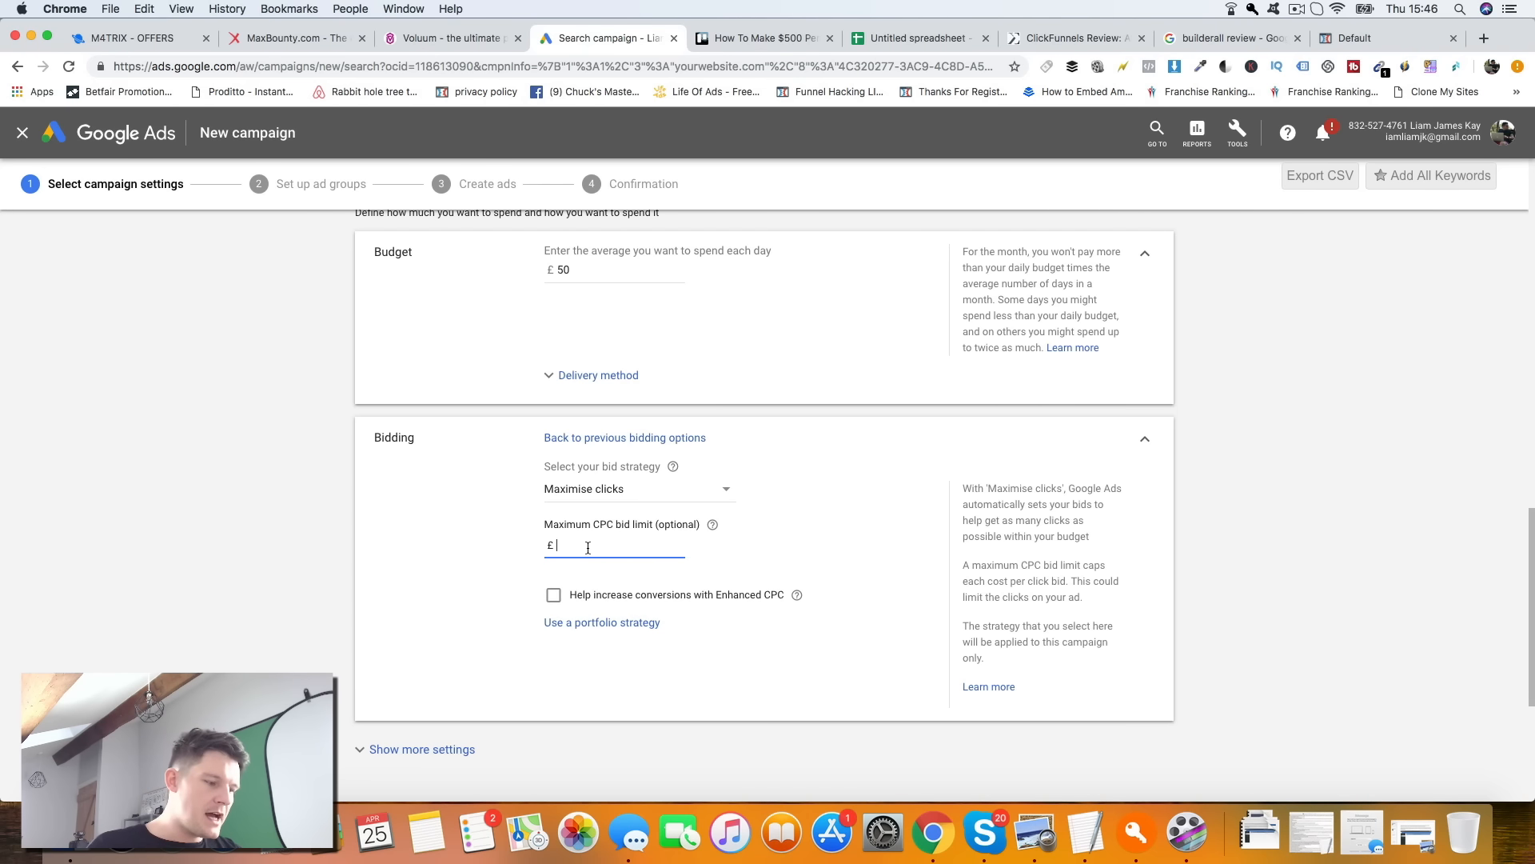
type("0.20")
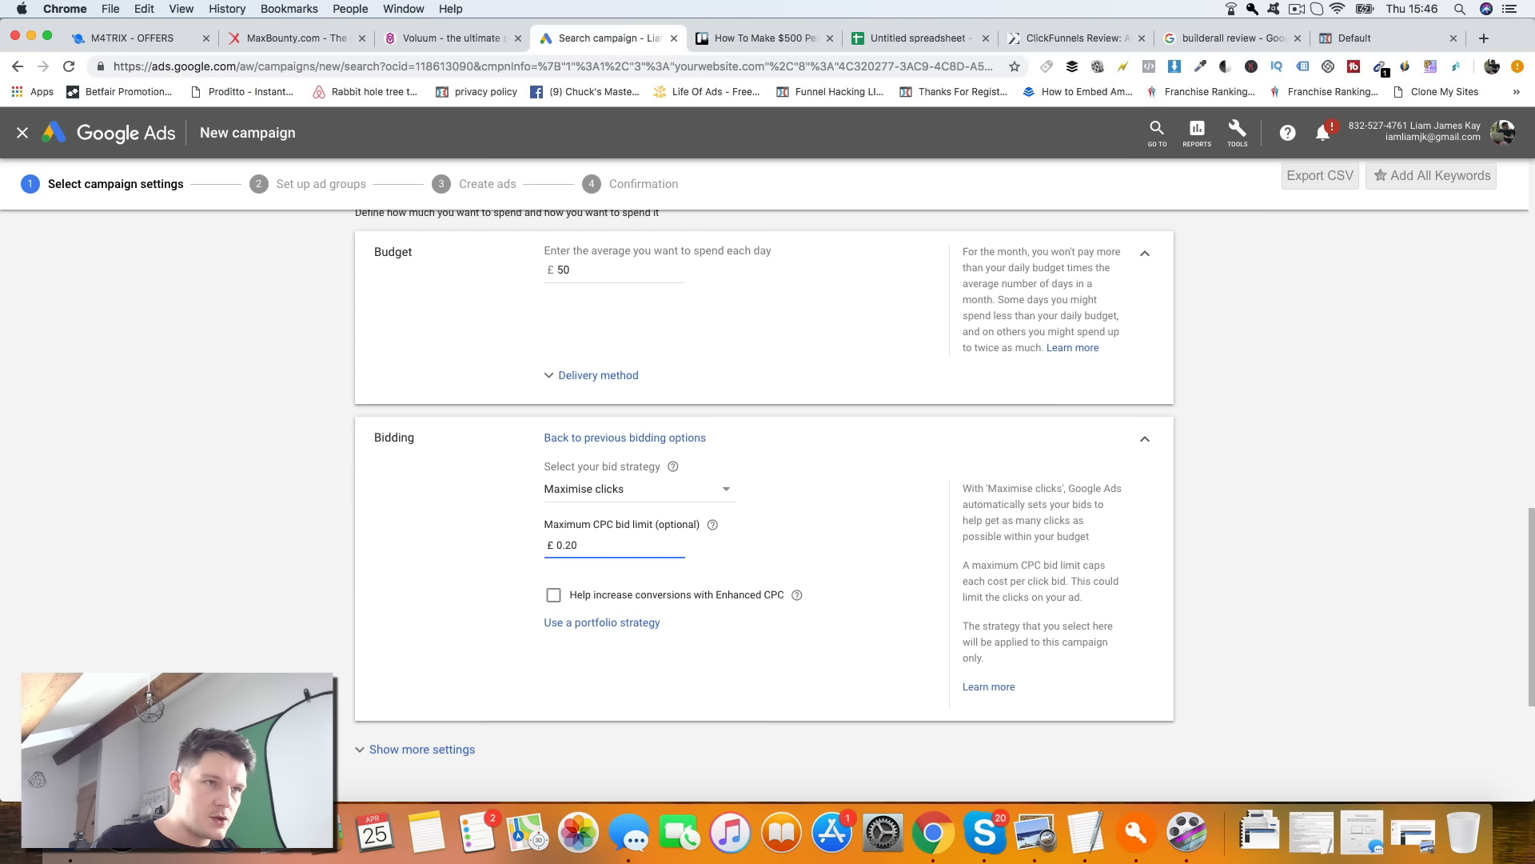
key("BackSpace")
key("BackSpace")
key("BackSpace")
key("BackSpace")
type("0.30")
left_click(503, 556)
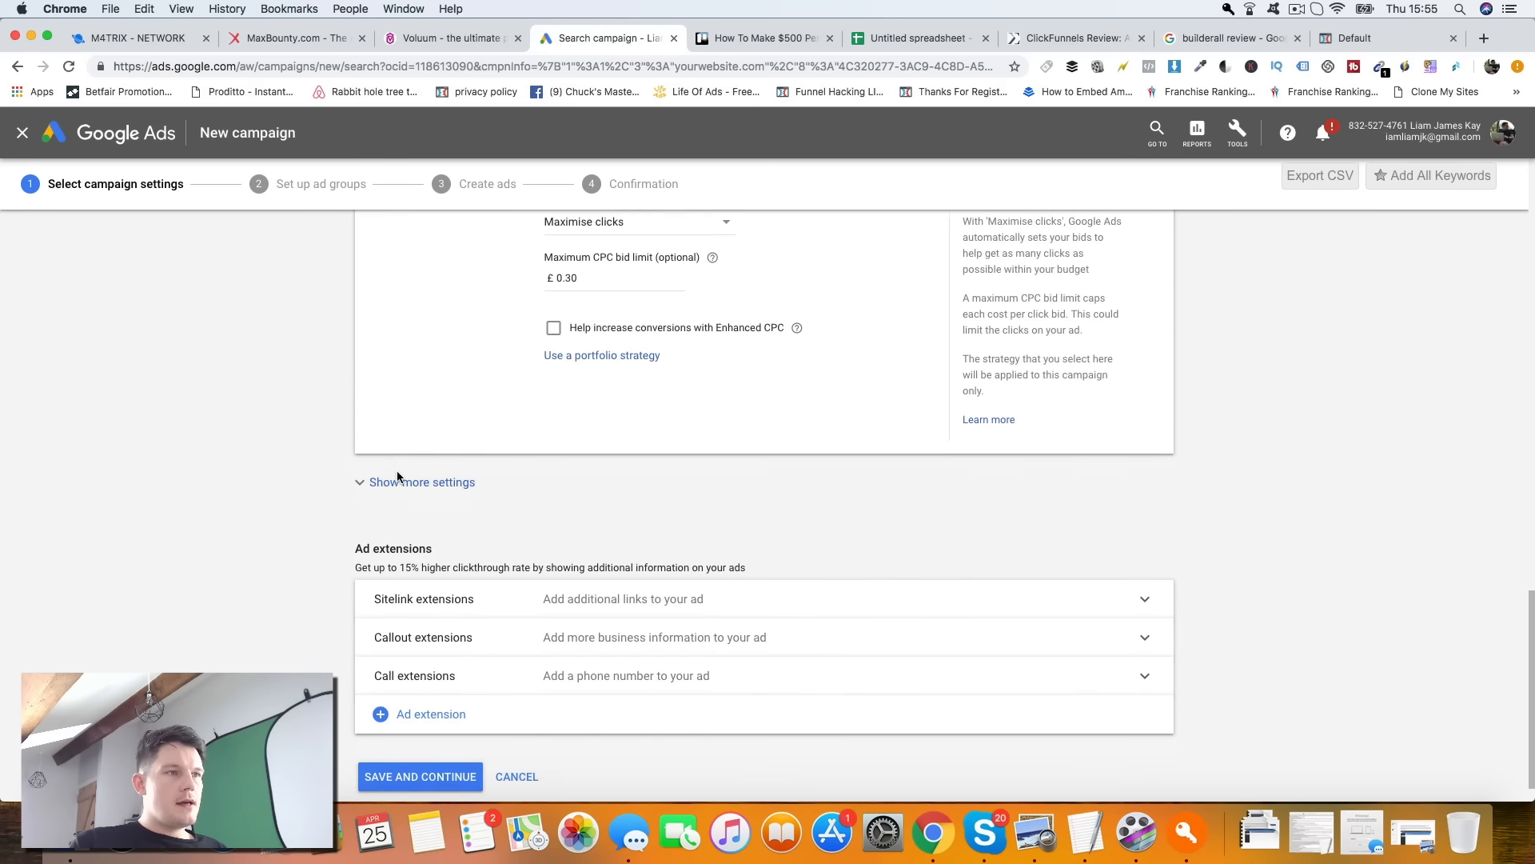
- Leave the ad extensions empty, save the campaign settings and continue to the ad group setup
scroll(396, 470, "down", 1)
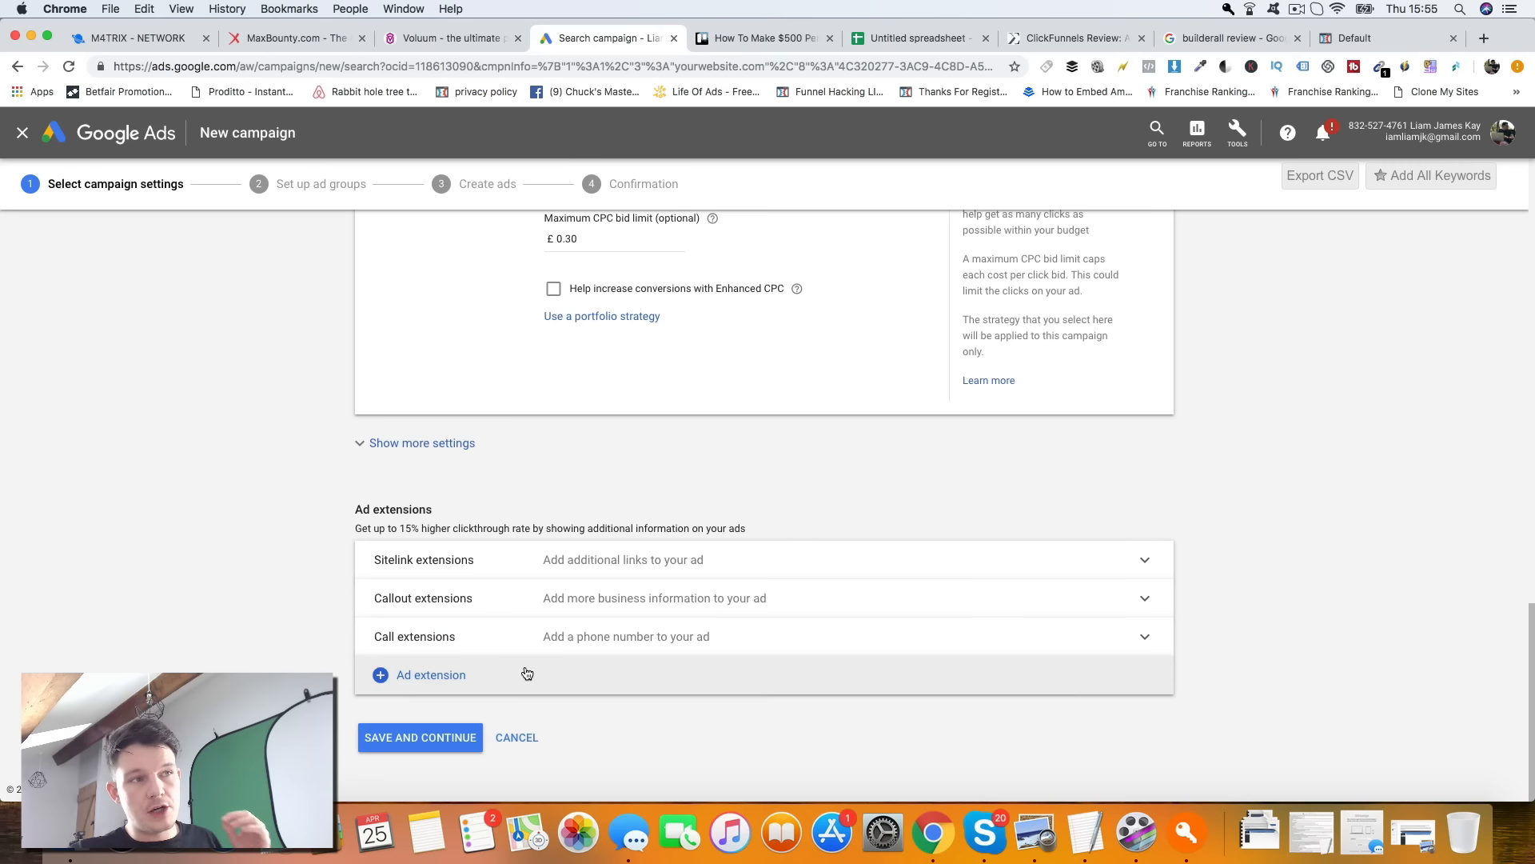
left_click_drag(384, 527, 527, 527)
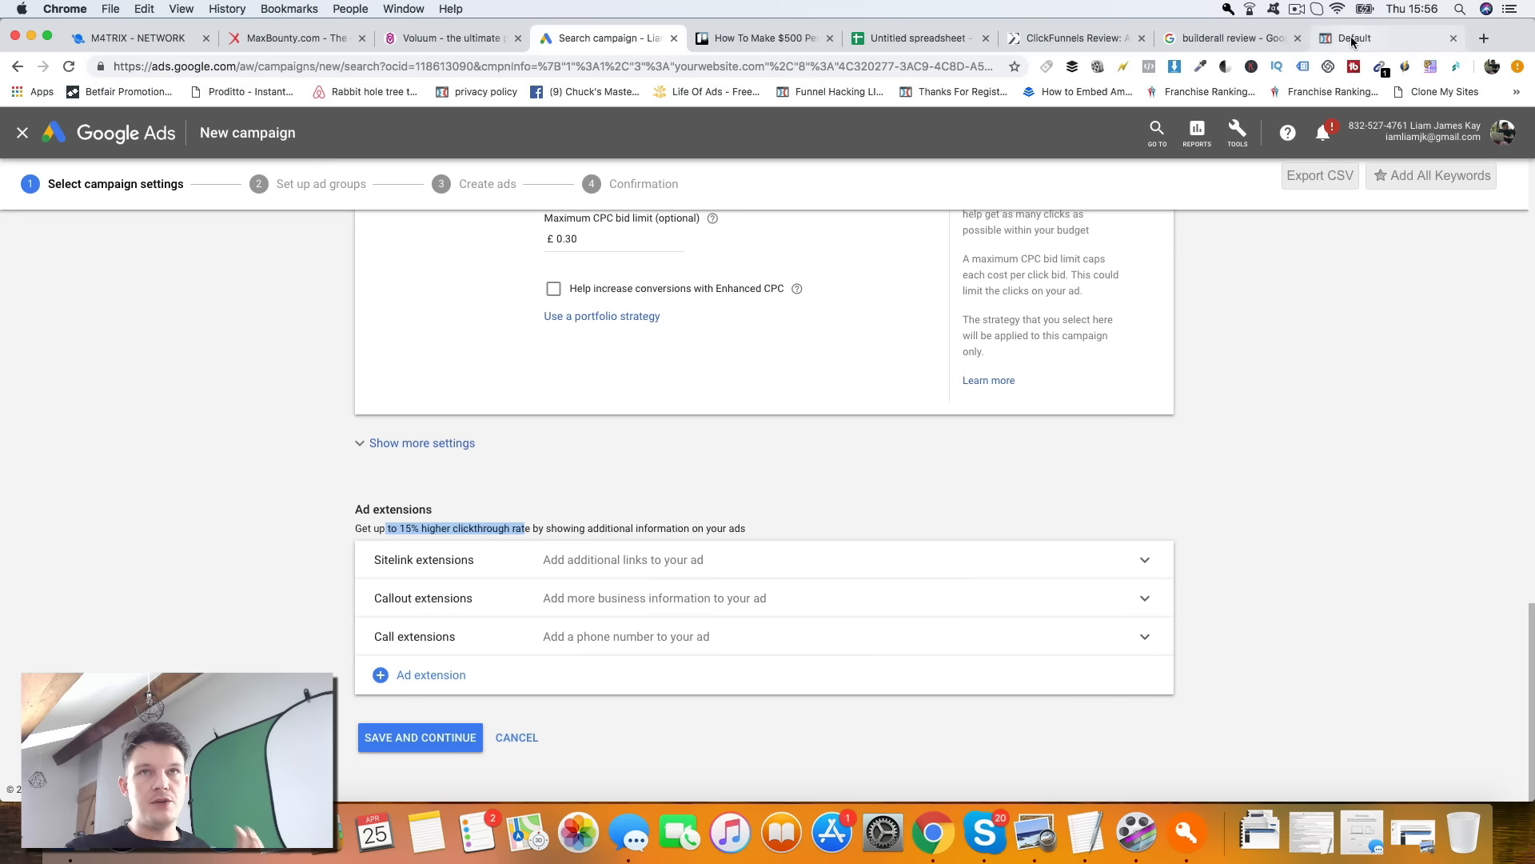
left_click(428, 740)
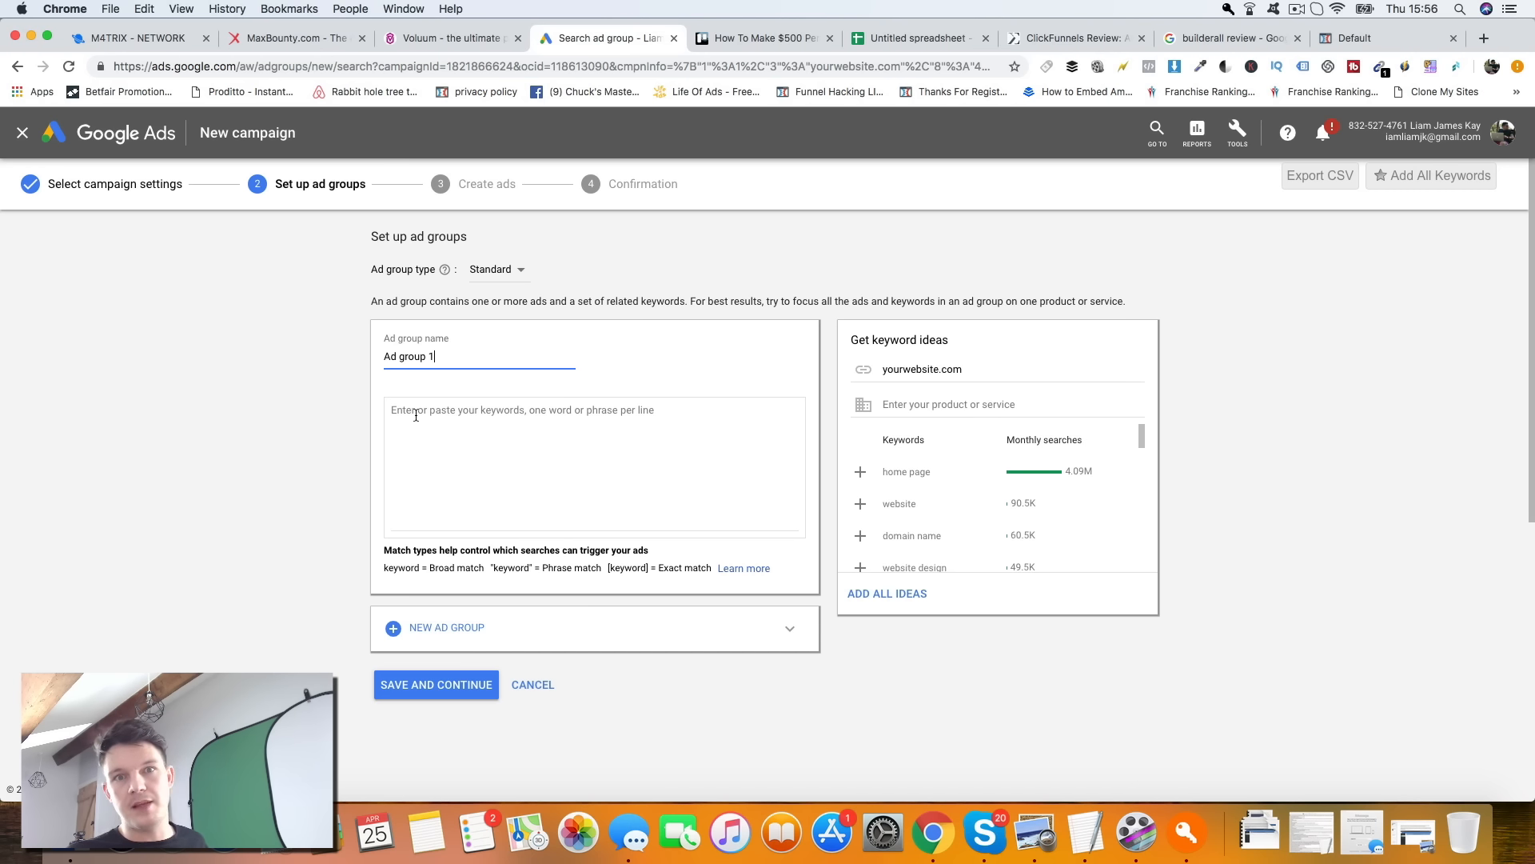
- Name the ad group "Bouquet Bar Review" and get its empty keyword list ready for entry
key("super+a")
type("Bouquet Bar")
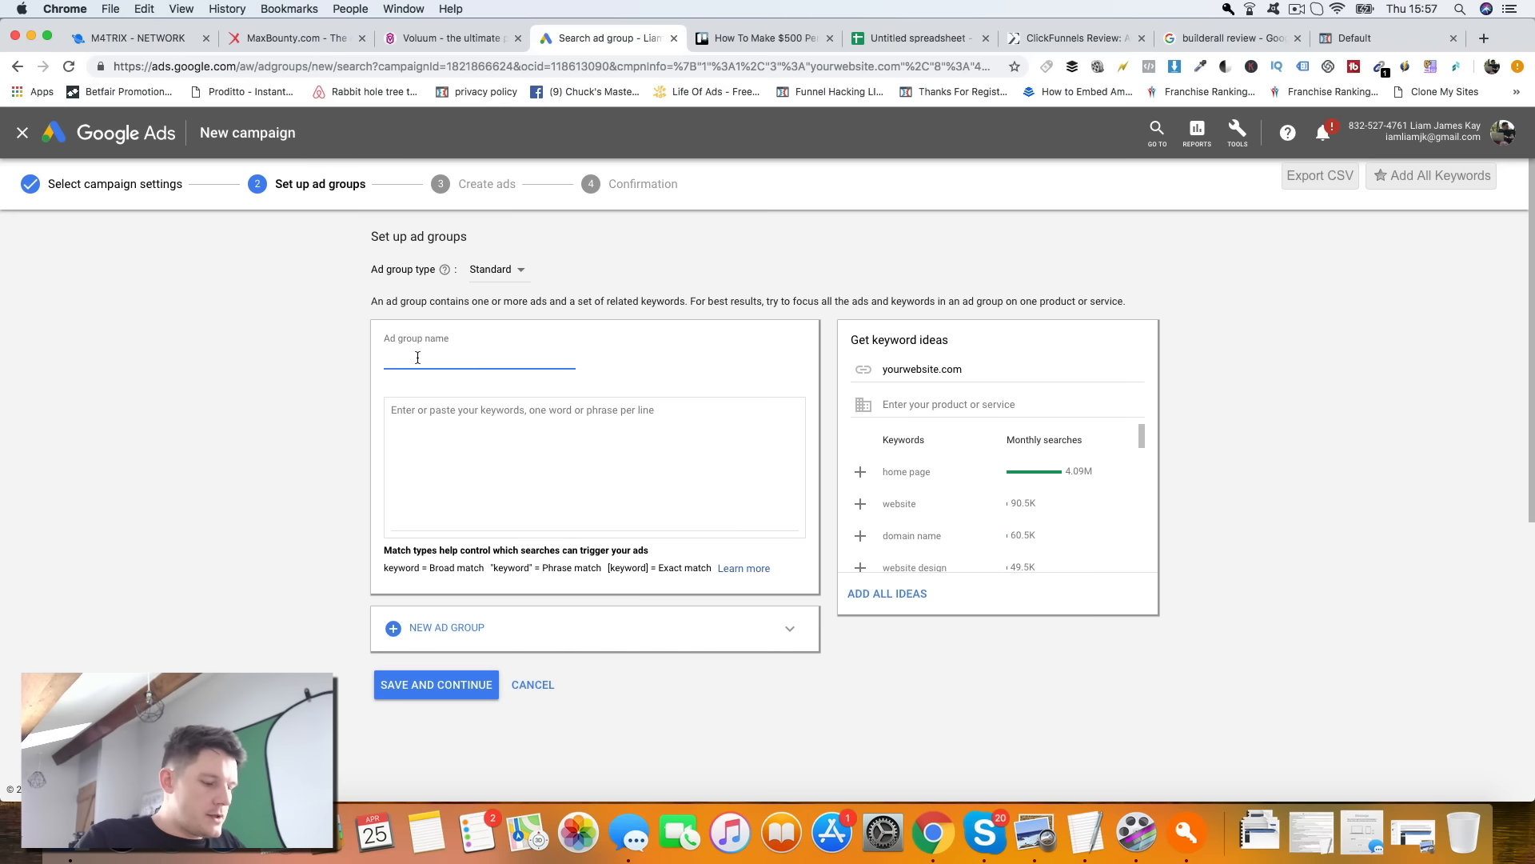
type(" r")
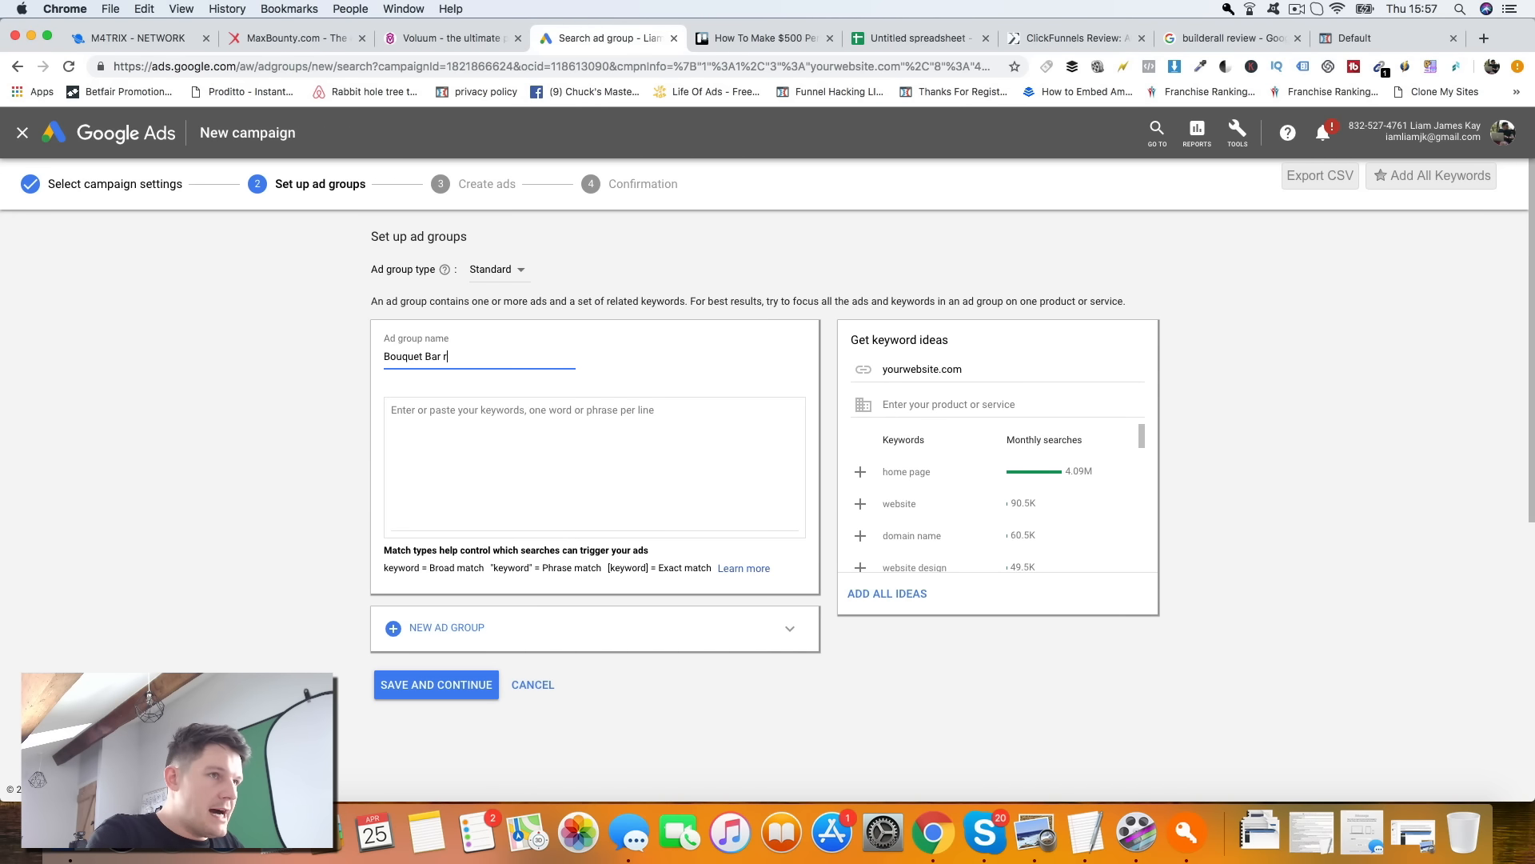
type("eview")
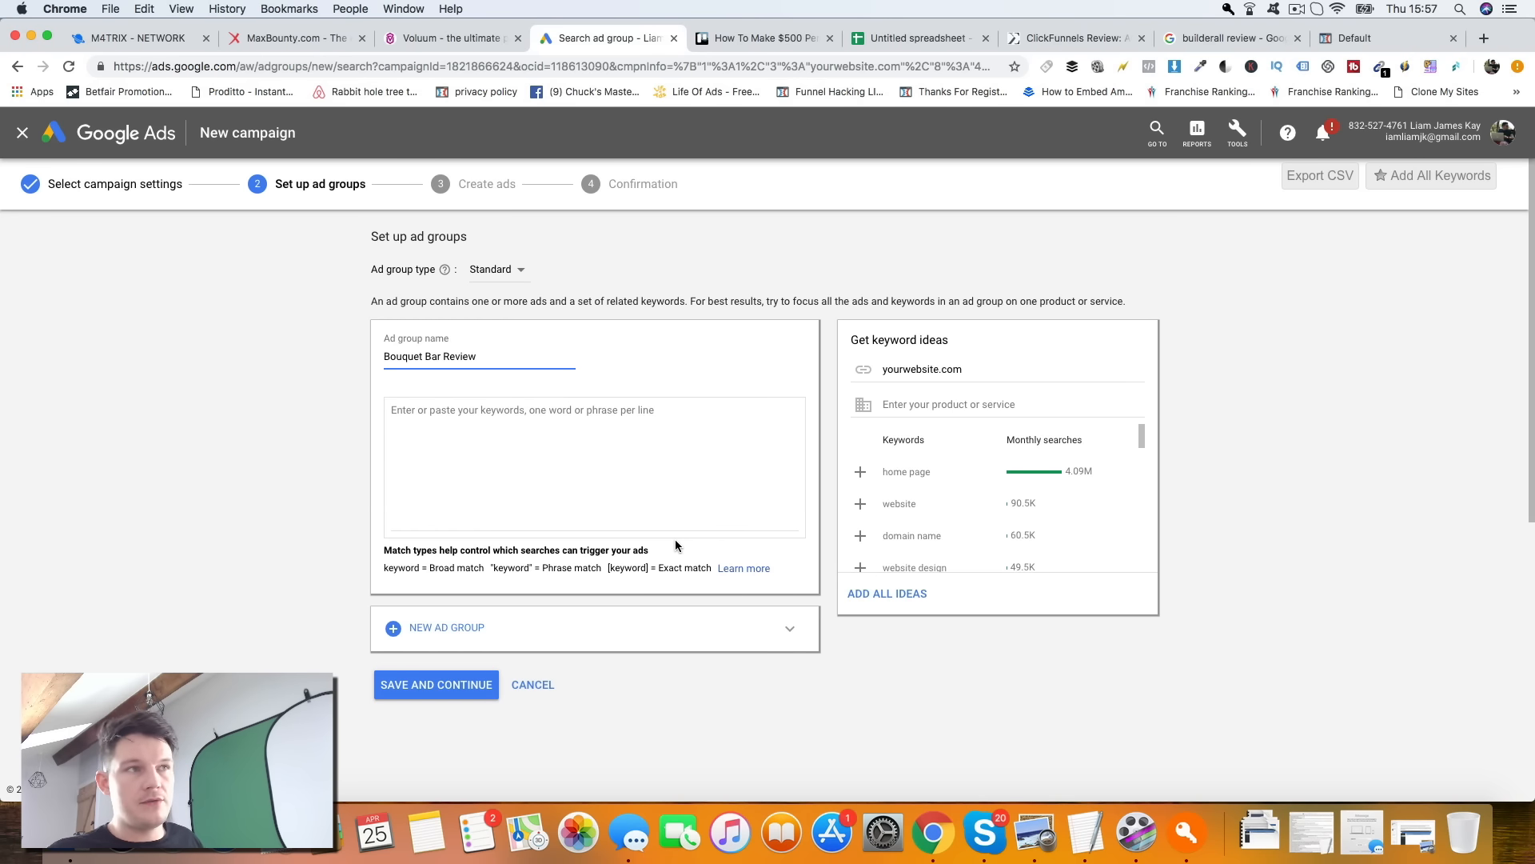
left_click(409, 436)
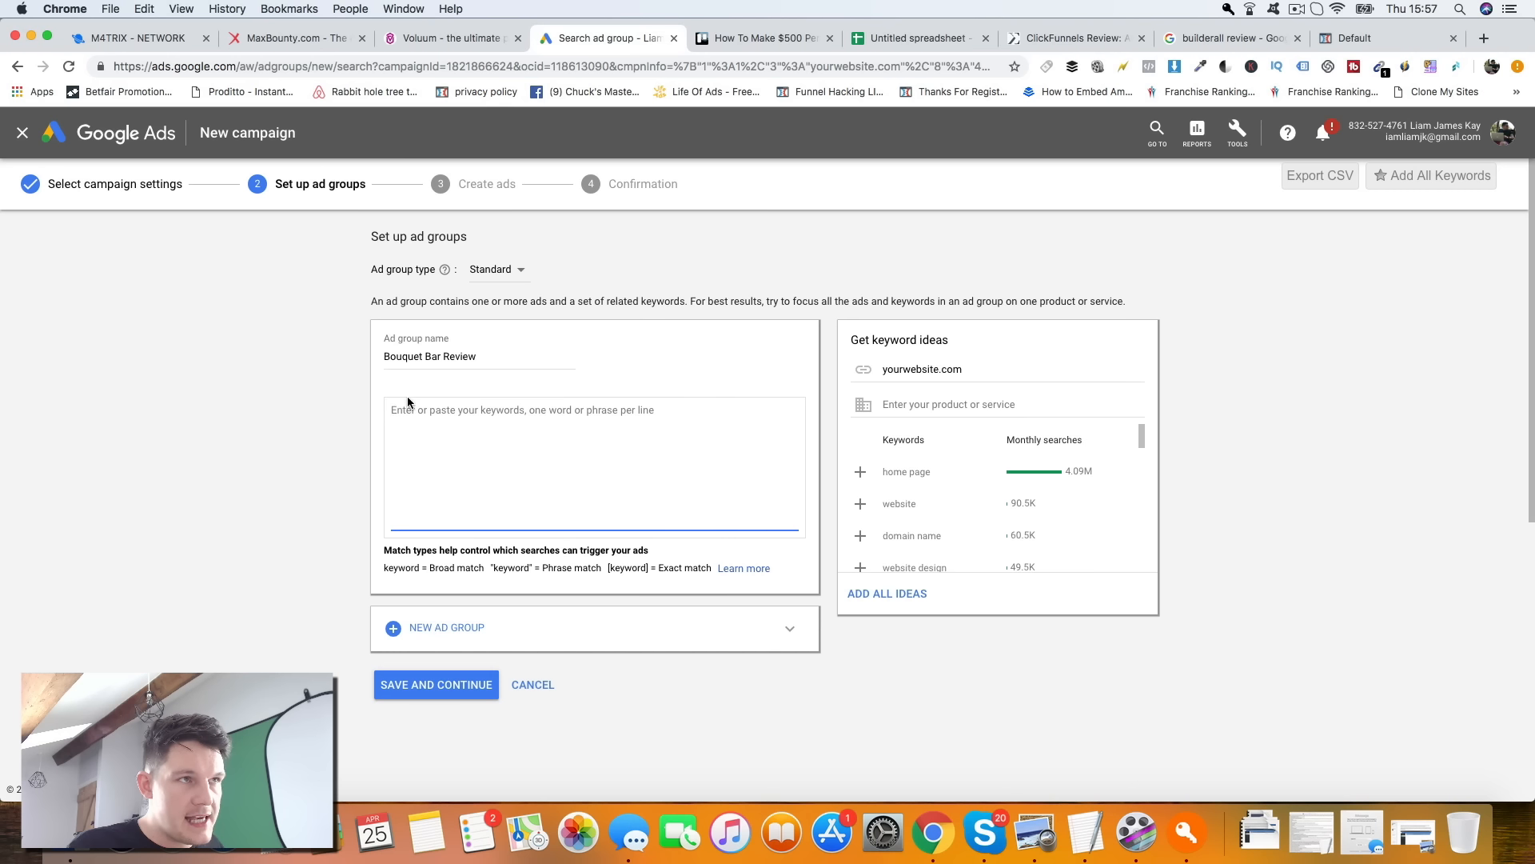
- Examine the notation for broad match and exact match keywords below the ad group's keyword list
left_click_drag(429, 568, 481, 568)
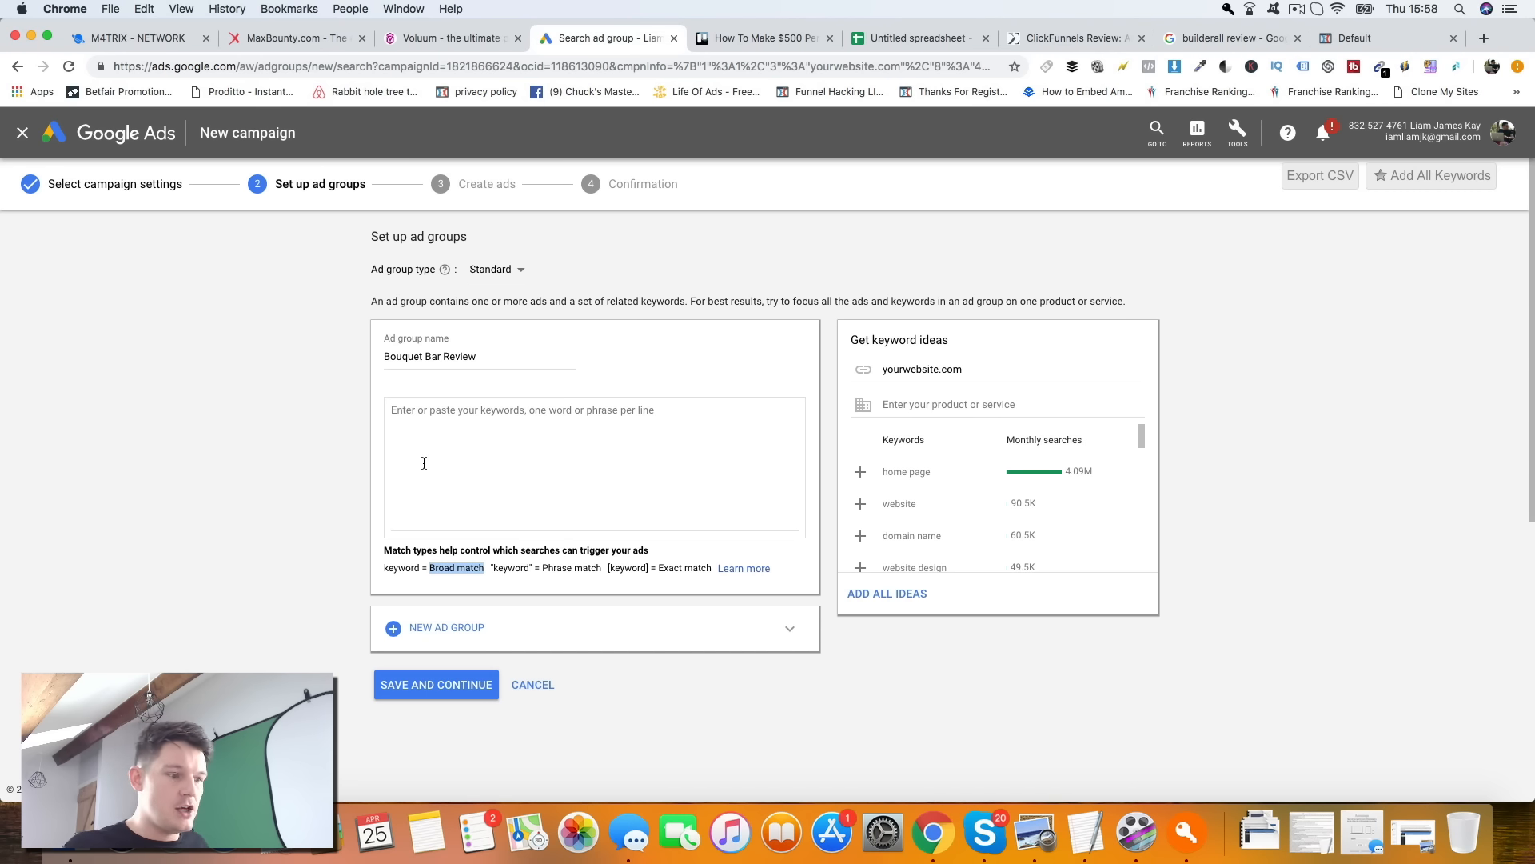
left_click(402, 425)
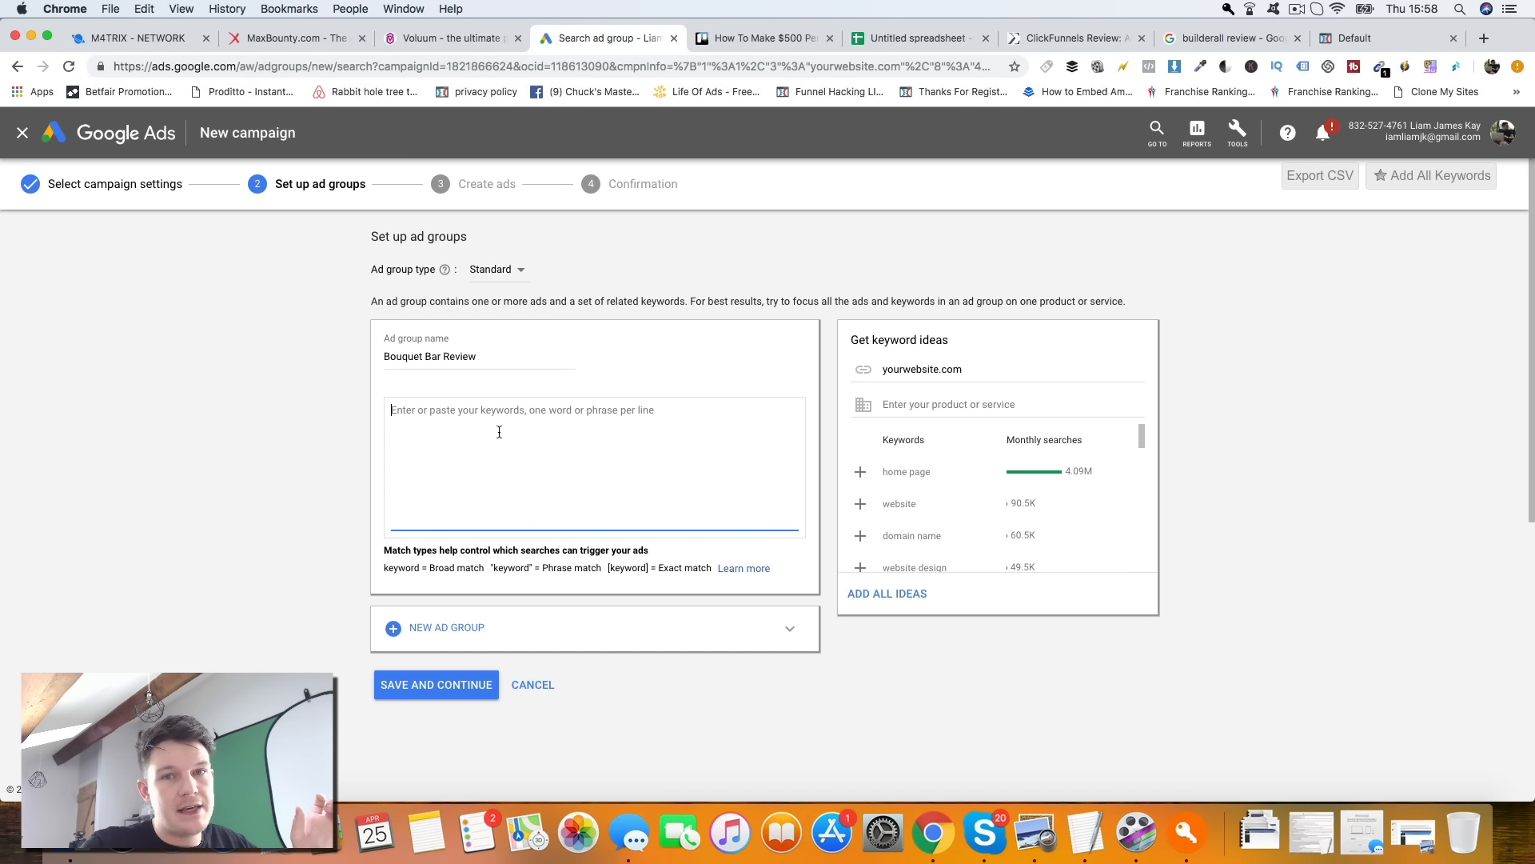
left_click(482, 355)
left_click_drag(481, 355, 376, 353)
left_click(514, 410)
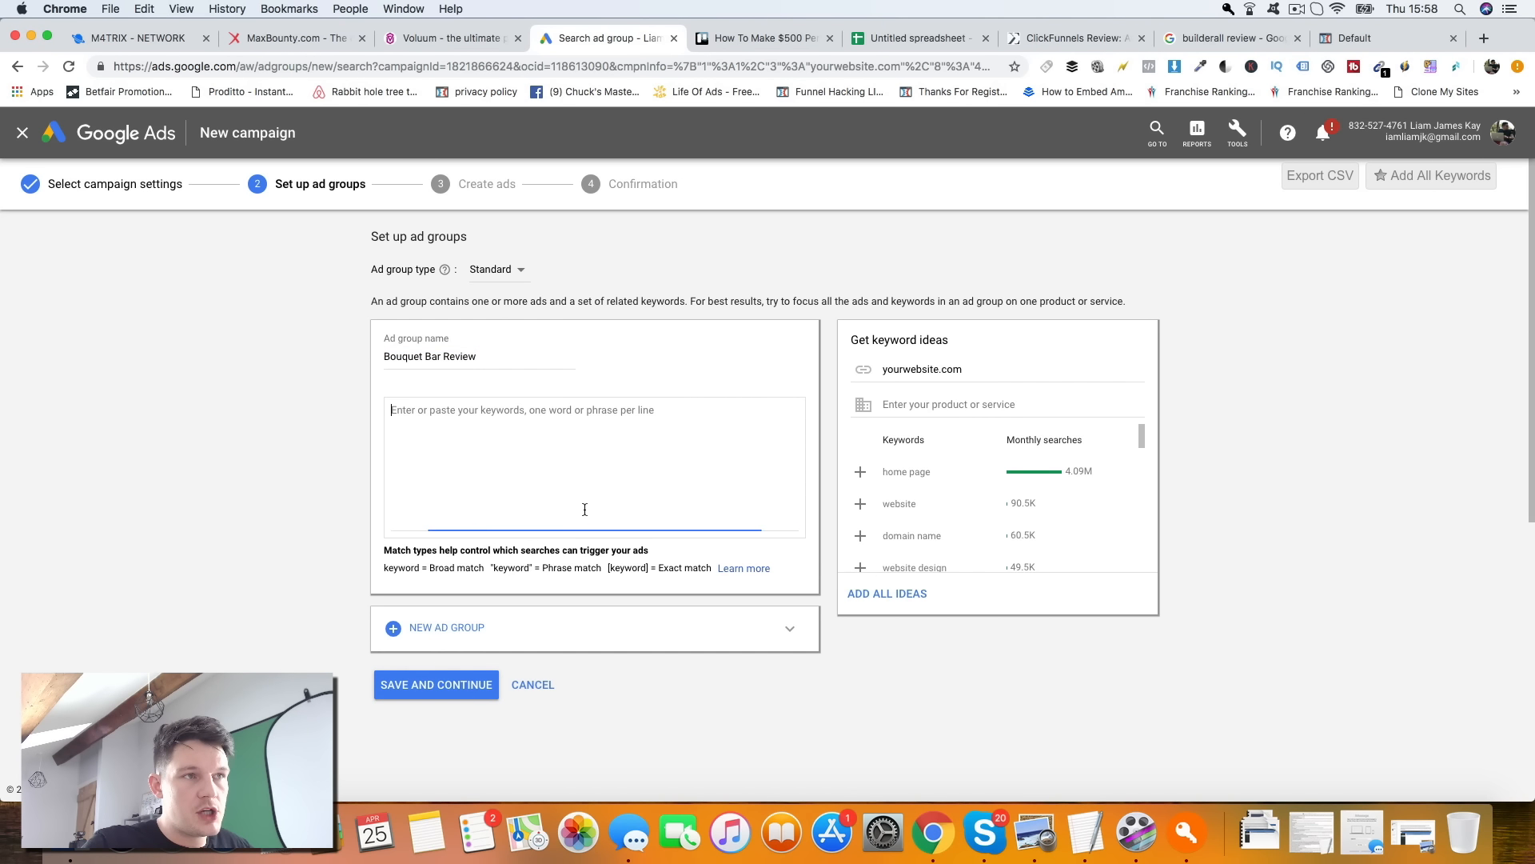
left_click_drag(658, 567, 713, 568)
left_click_drag(608, 568, 651, 571)
left_click(528, 402)
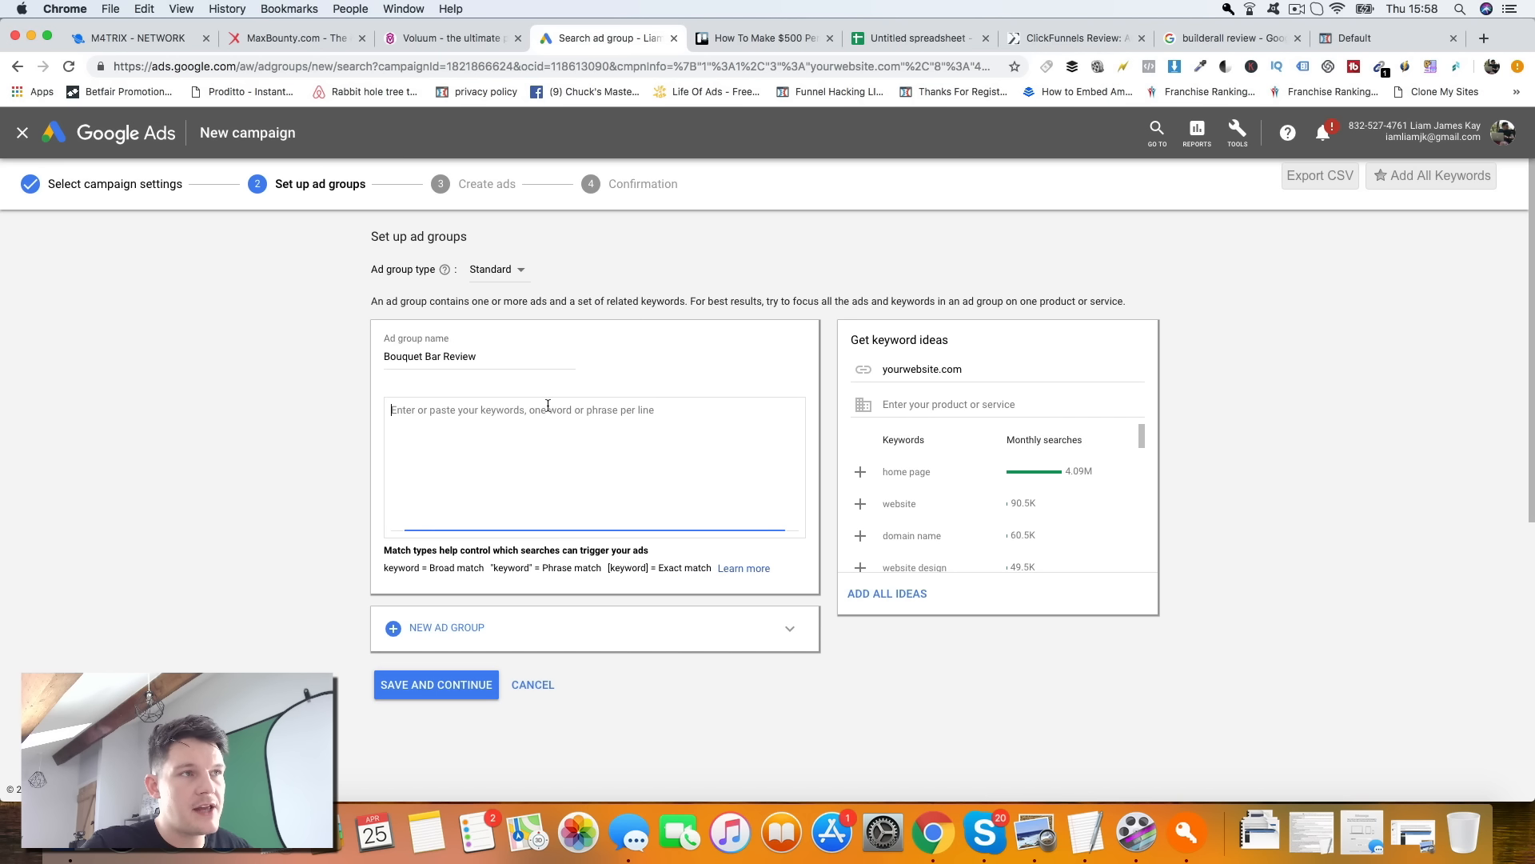
- Copy the ad group name "Bouquet Bar Review" into the keyword list as the first keyword
left_click_drag(488, 361, 387, 357)
key("cmd+c")
left_click(462, 422)
key("cmd+v")
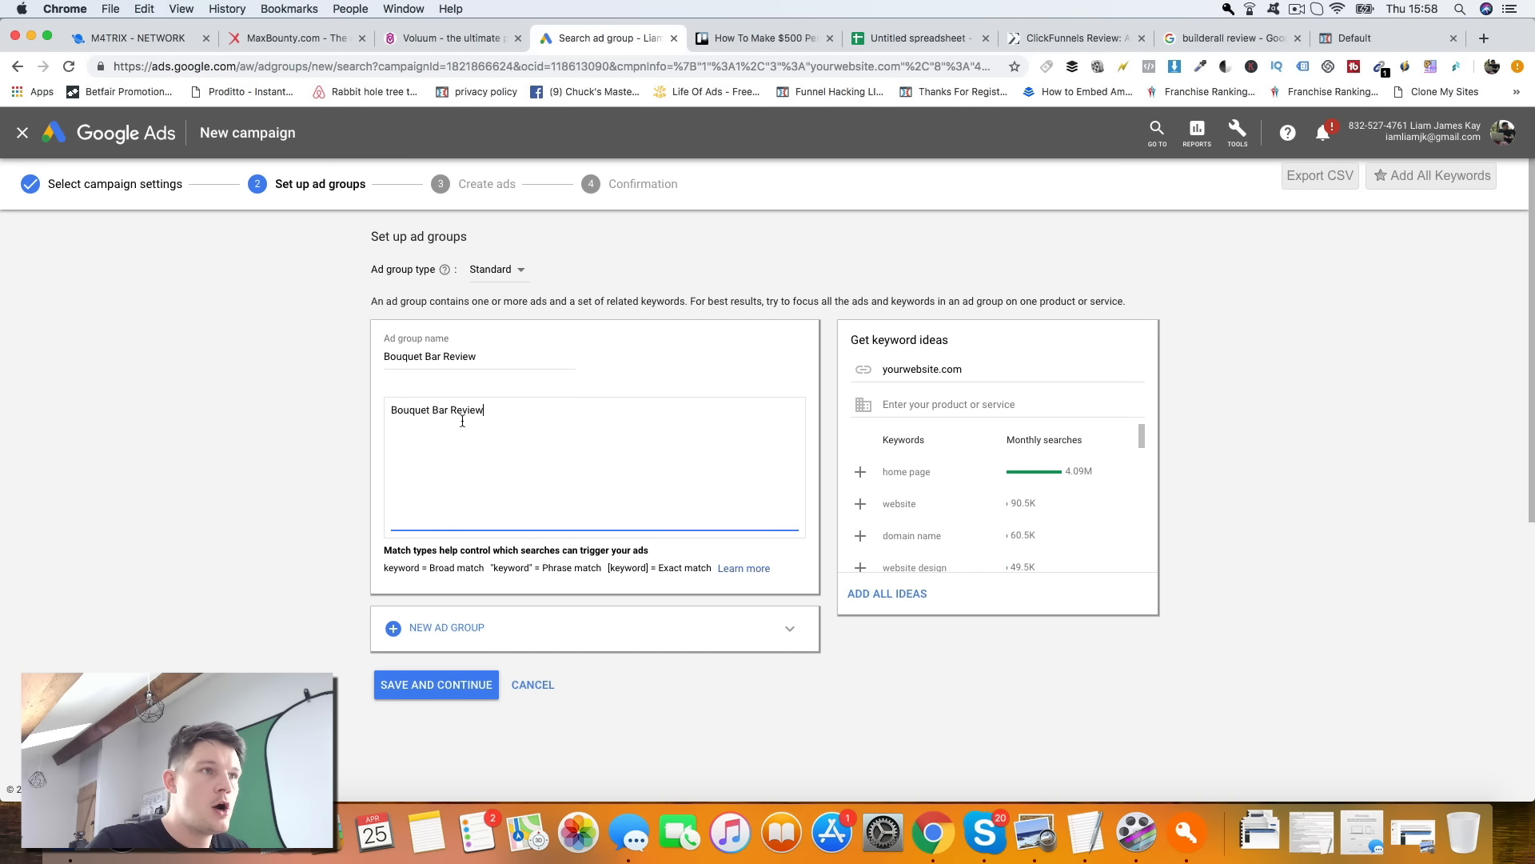
left_click(390, 410)
left_click(488, 411)
left_click_drag(488, 411, 381, 417)
left_click(505, 411)
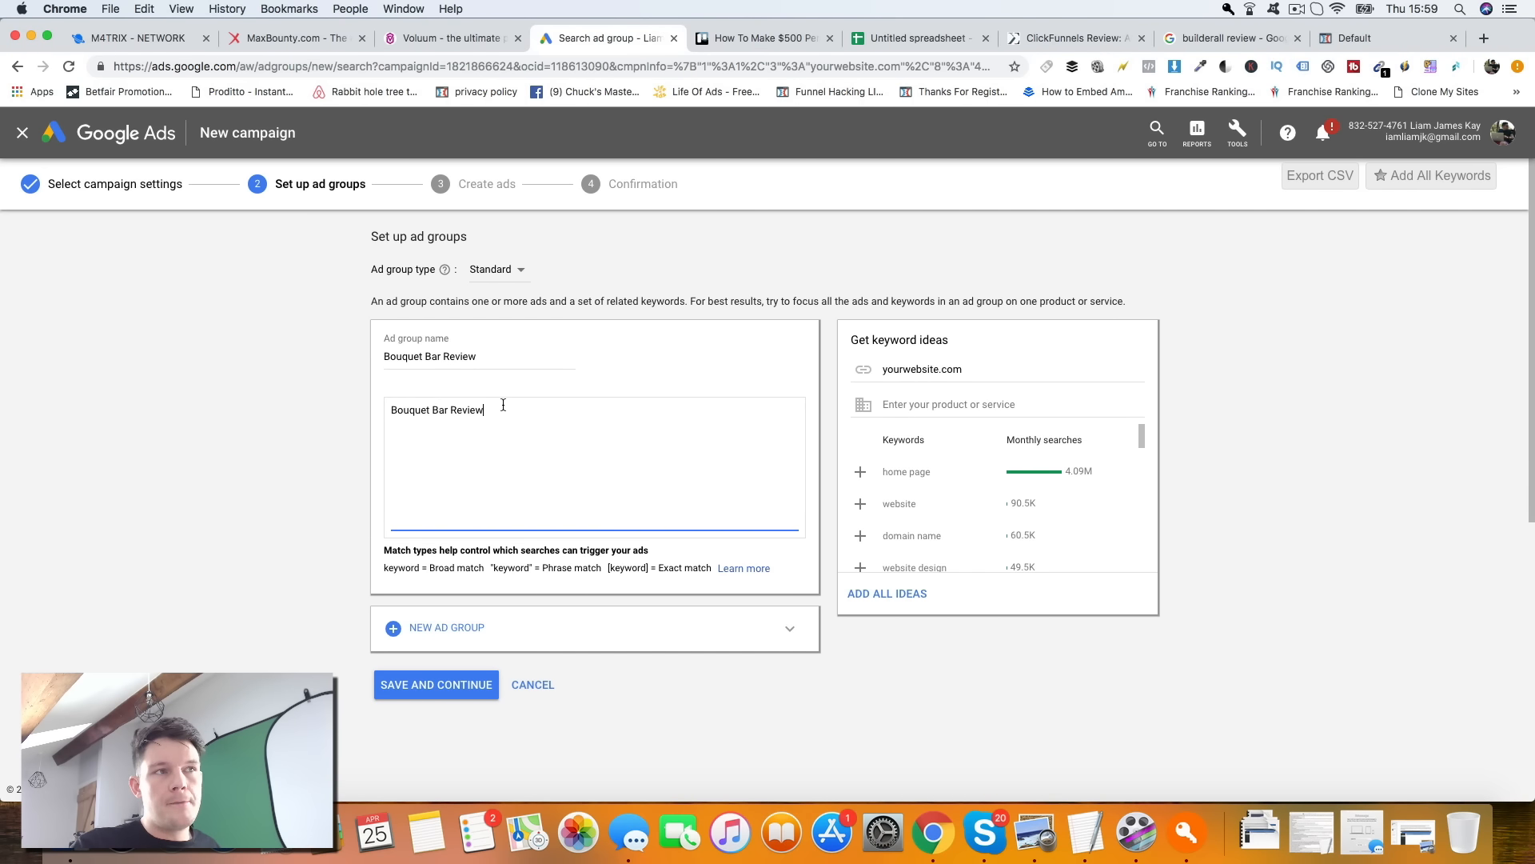
- Make the keyword an exact match by wrapping it in square brackets as [Bouquet Bar Review]
left_click_drag(392, 410, 484, 411)
left_click(391, 410)
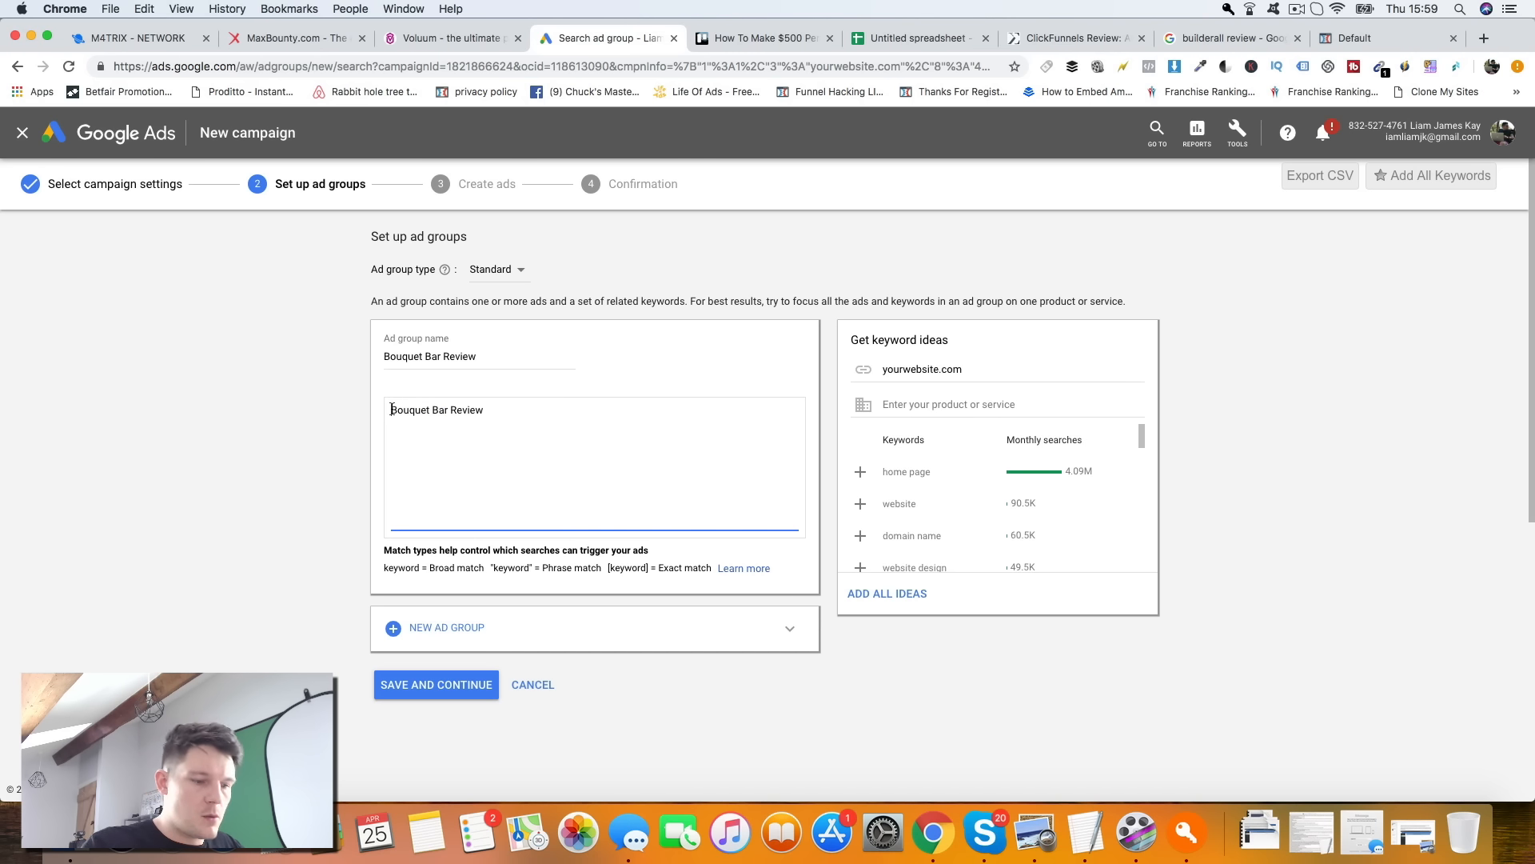
type("{")
key("BackSpace")
type("[")
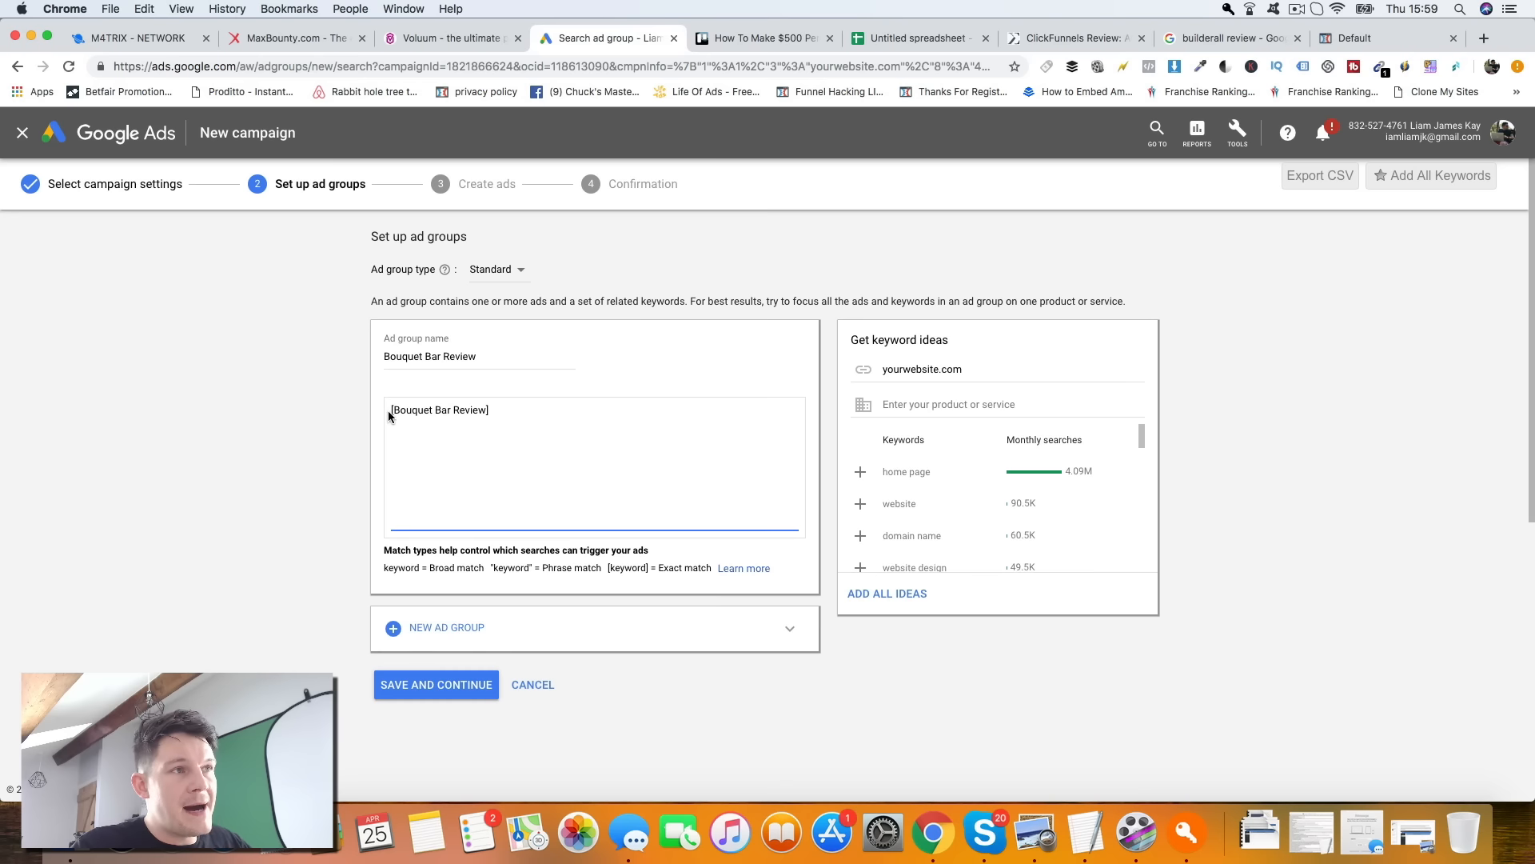
left_click_drag(393, 412, 486, 410)
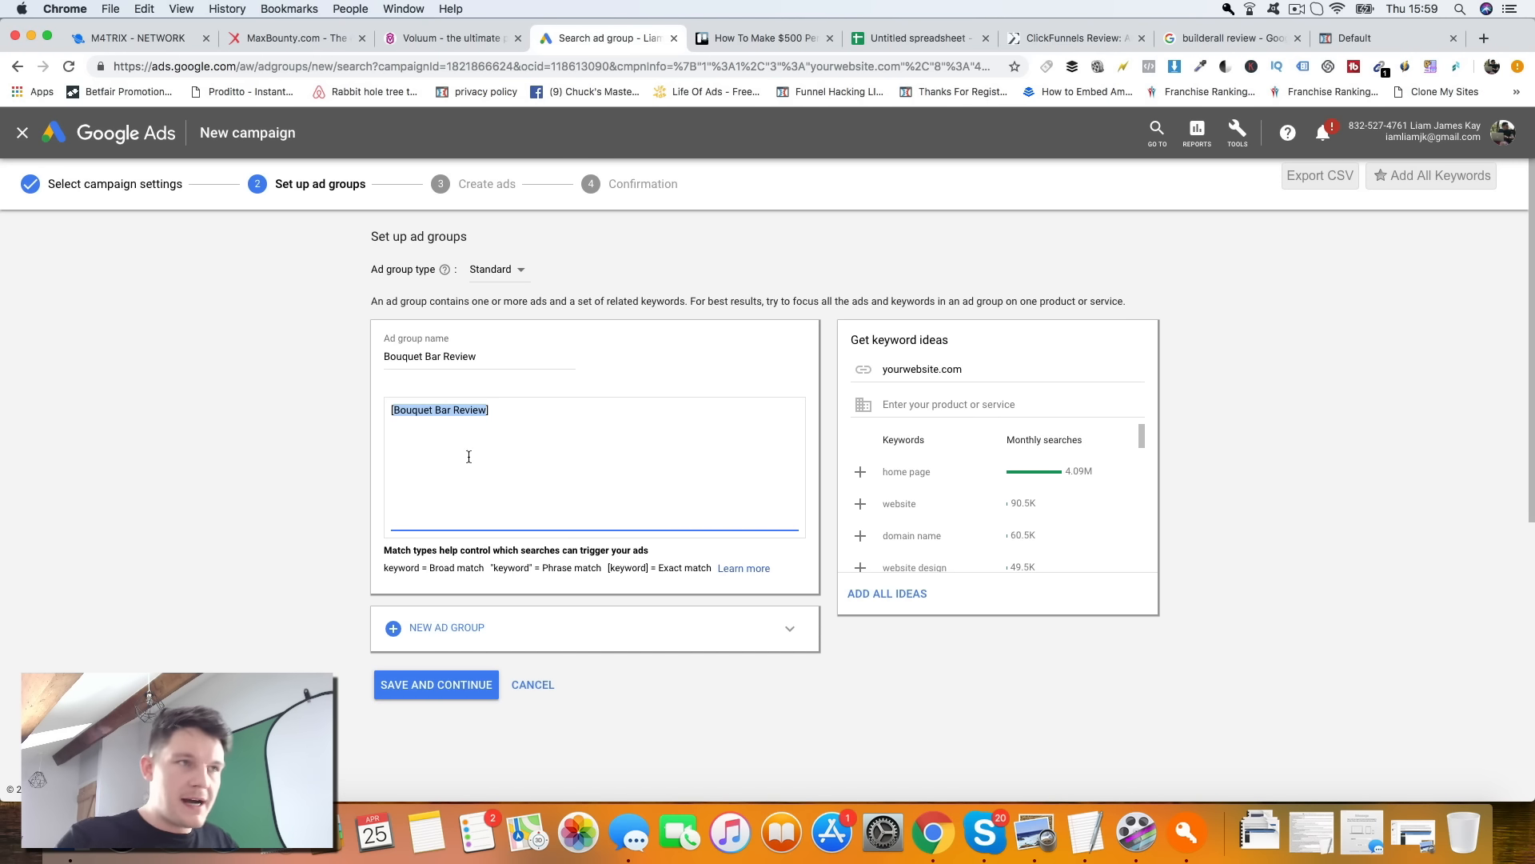
- Try "BouquetBar Review" without brackets as a second keyword, and delete that line
left_click(517, 411)
key("Return")
type("Bouq")
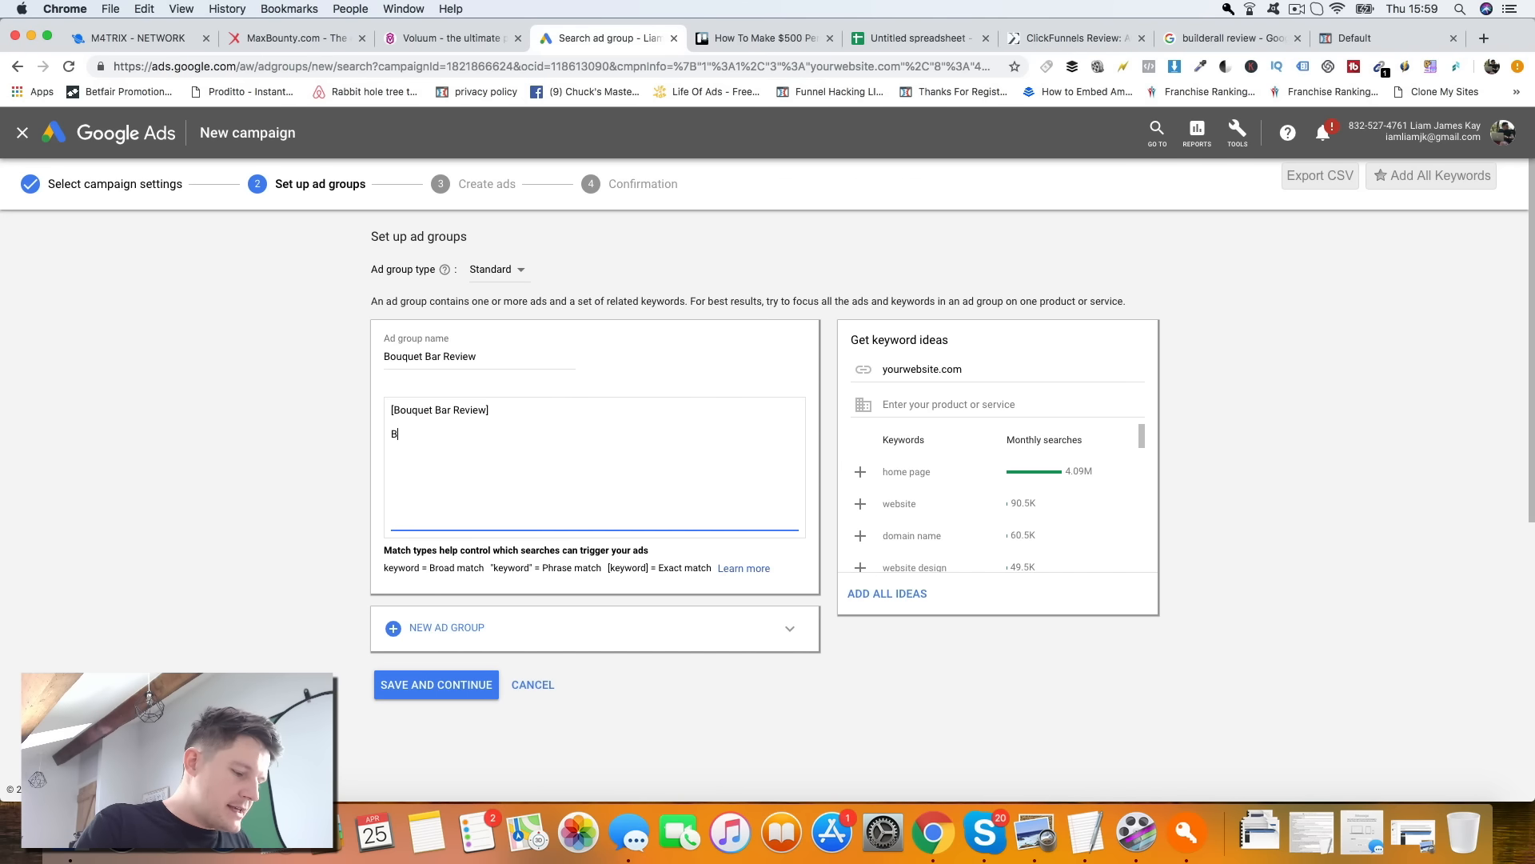
key("BackSpace")
key("BackSpace")
key("BackSpace")
key("BackSpace")
key("super+v")
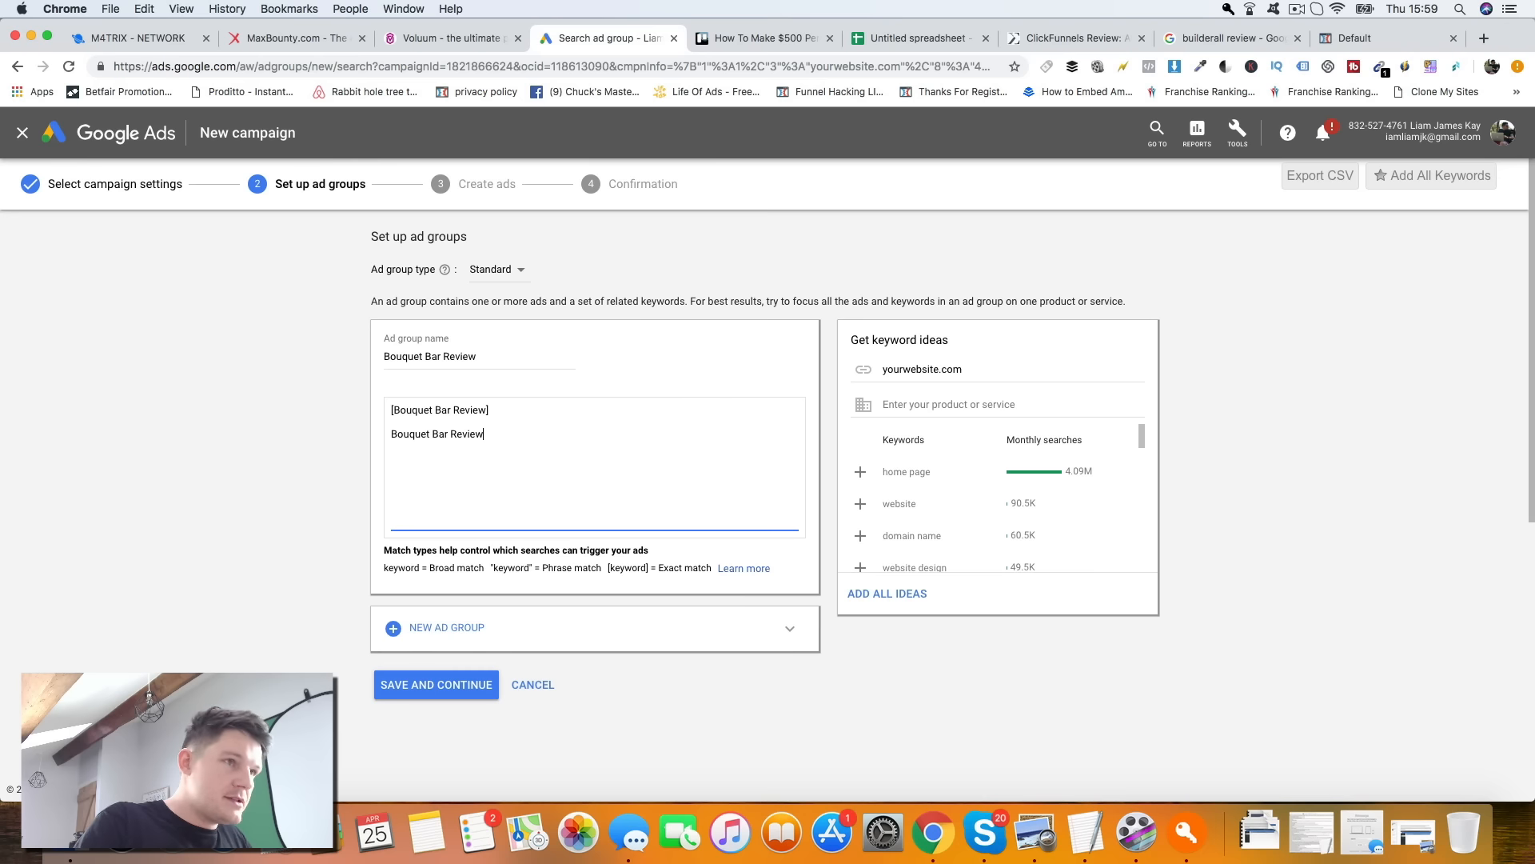
left_click(432, 433)
key("BackSpace")
left_click_drag(494, 438, 533, 412)
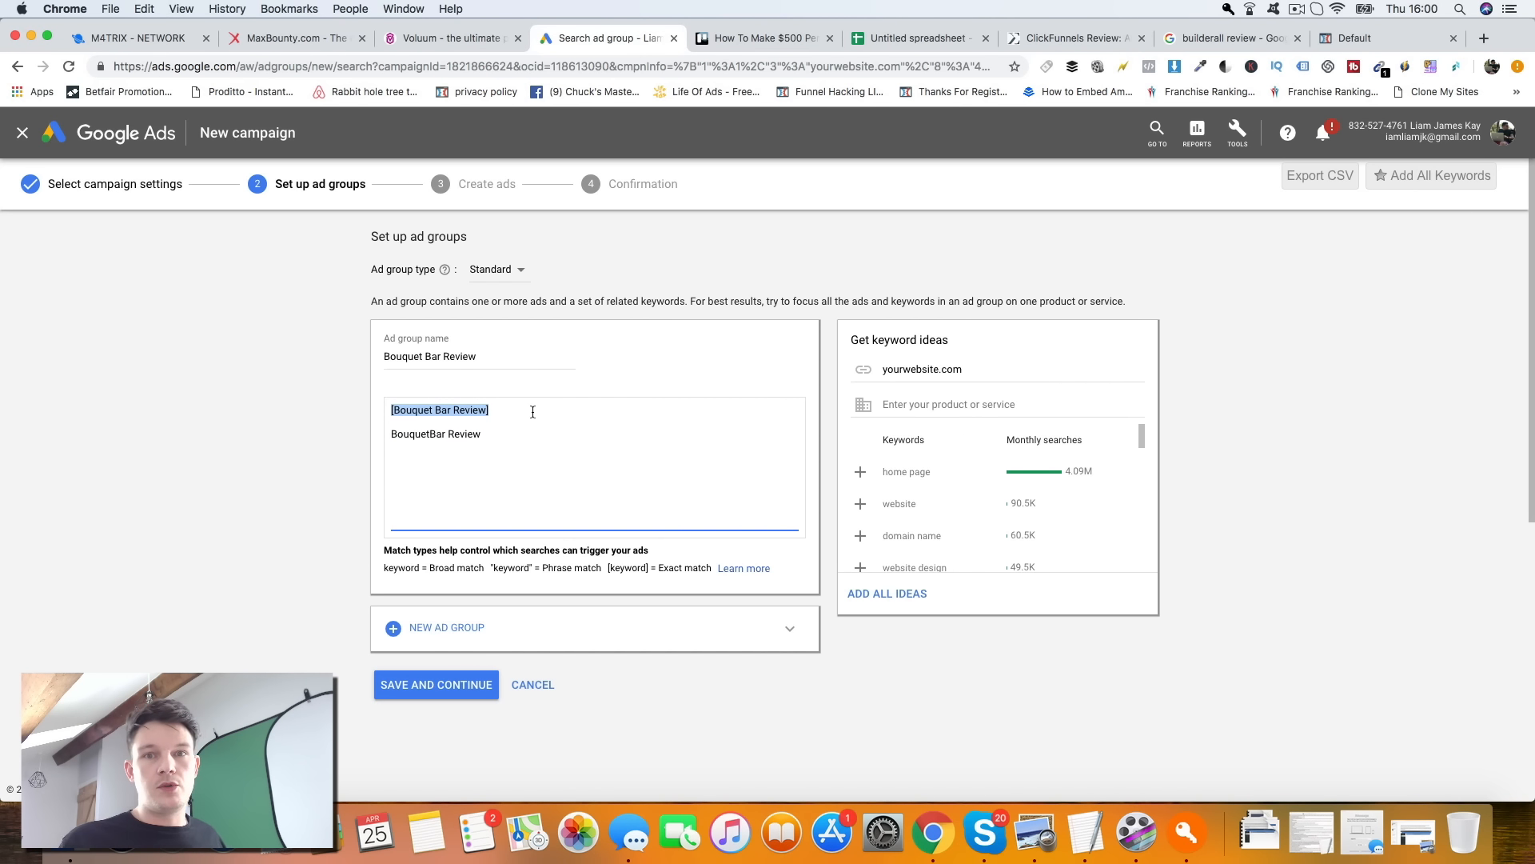
left_click_drag(508, 439, 373, 438)
key("BackSpace")
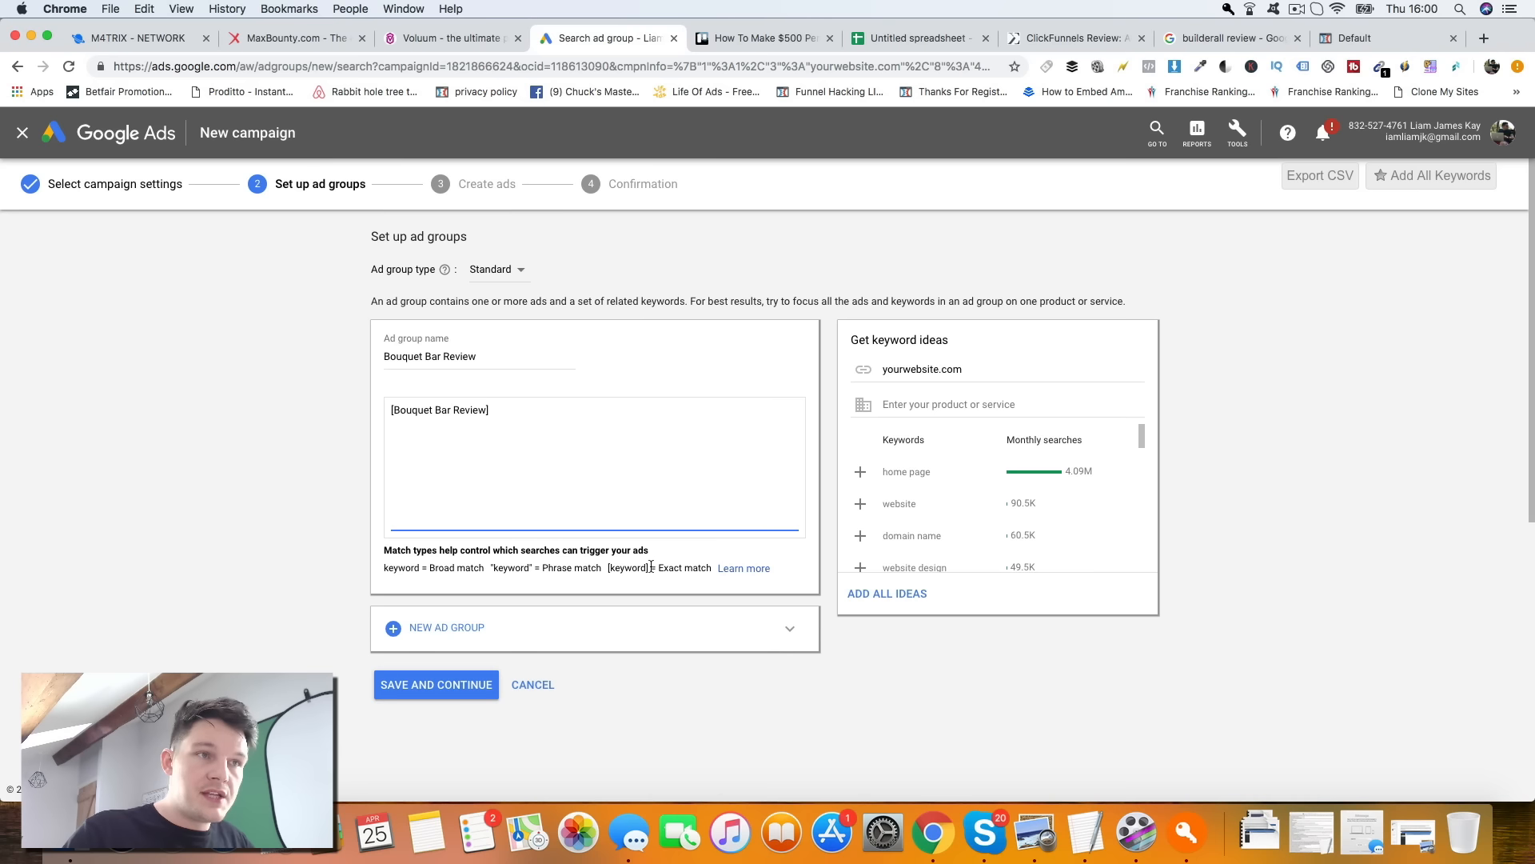
- Try the exact match variant [BouquetBar Review] on a second line, made from a copy of the first keyword
left_click(496, 405)
left_click_drag(496, 405, 376, 417)
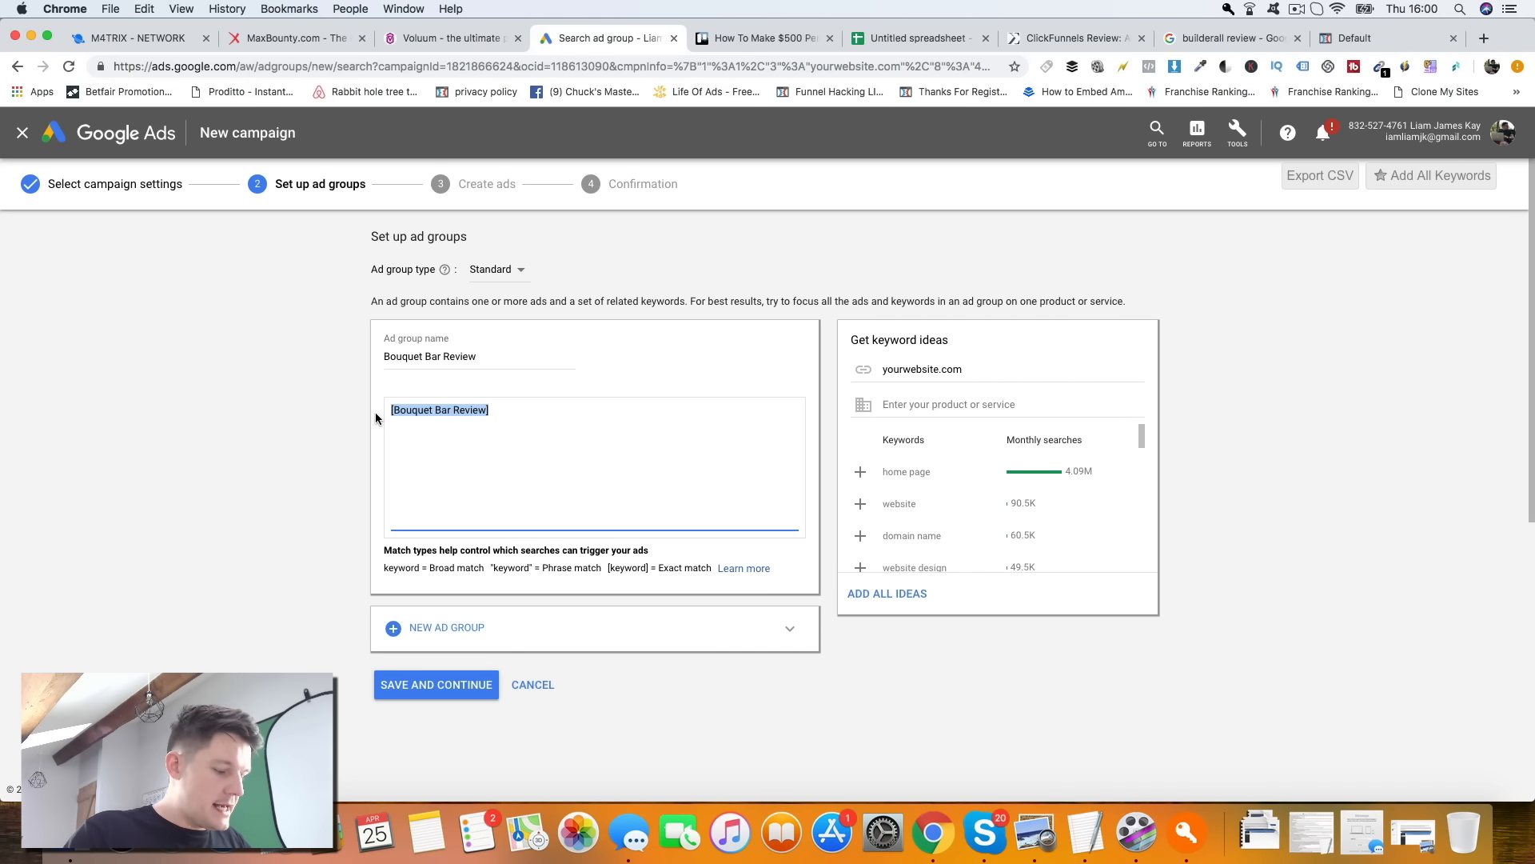
left_click(517, 412)
key("super+v")
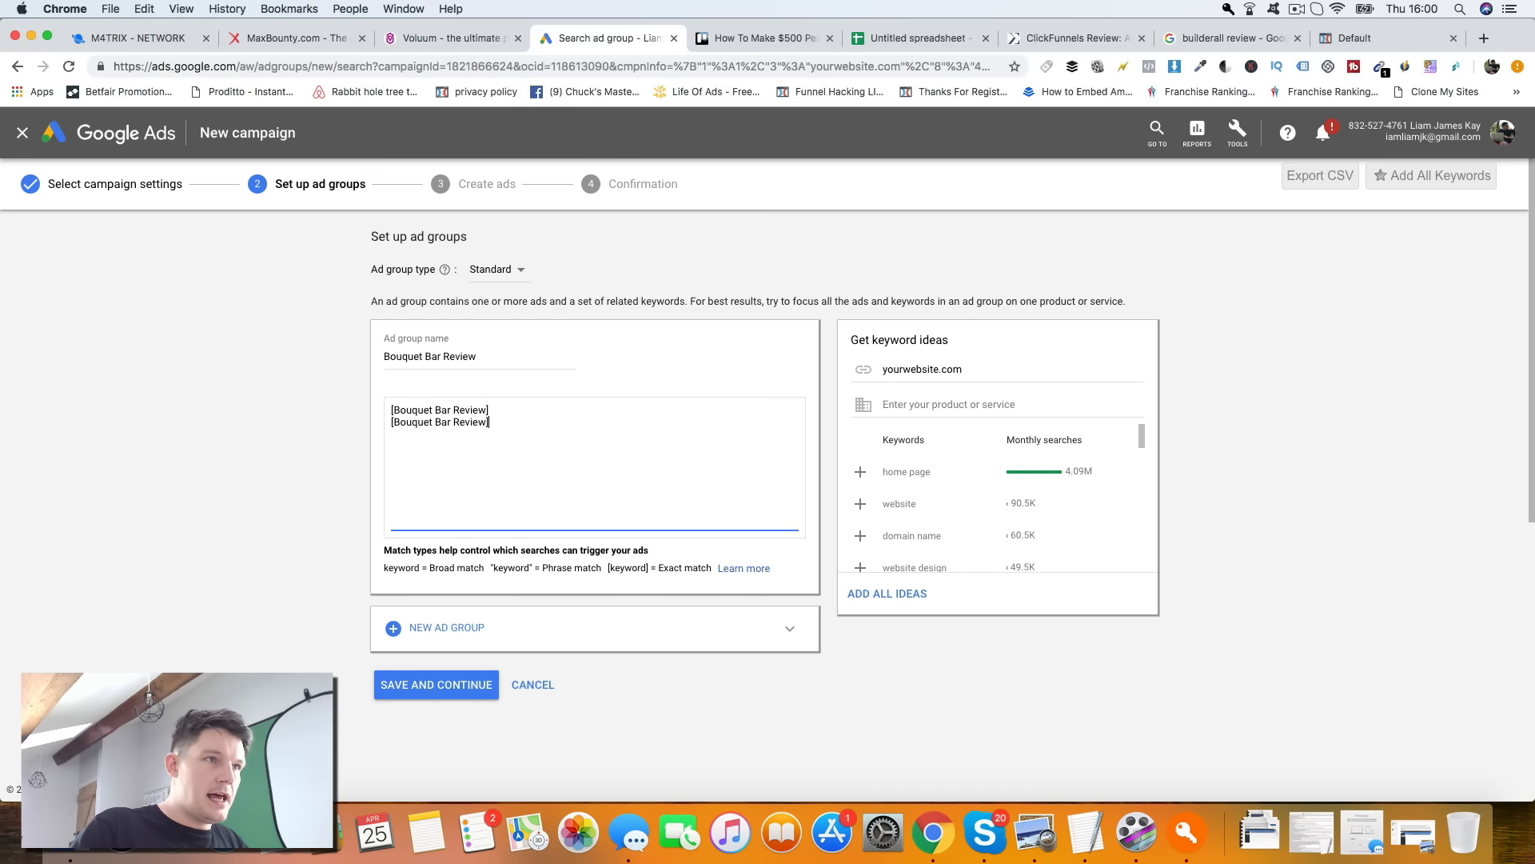
left_click(437, 422)
key("BackSpace")
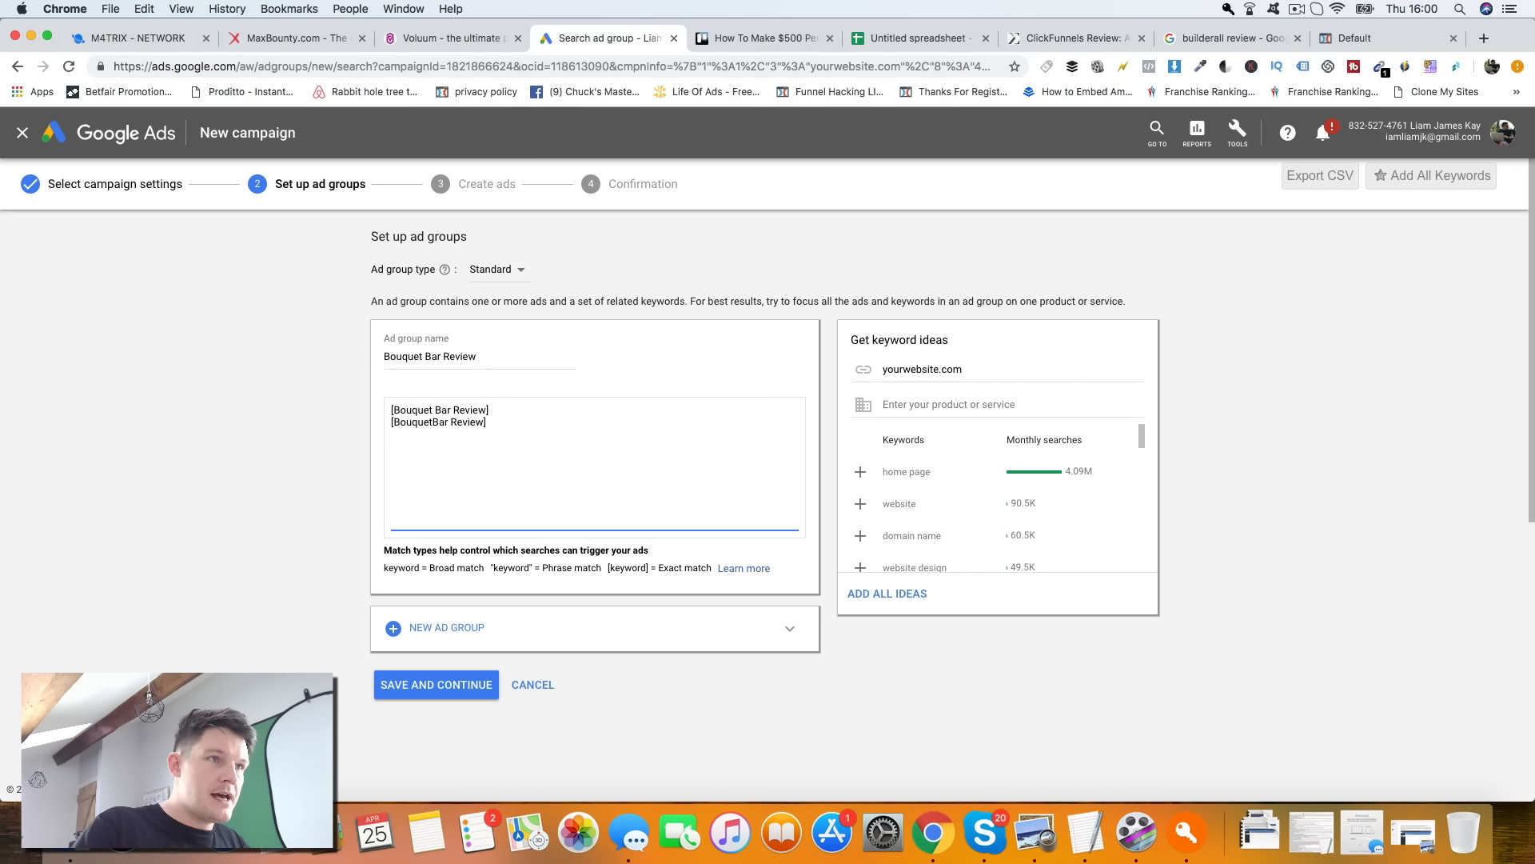
left_click(502, 422)
- Try the reordered exact match variant [Bouquet Review bar] on a third line, and delete both variant lines
key("Return")
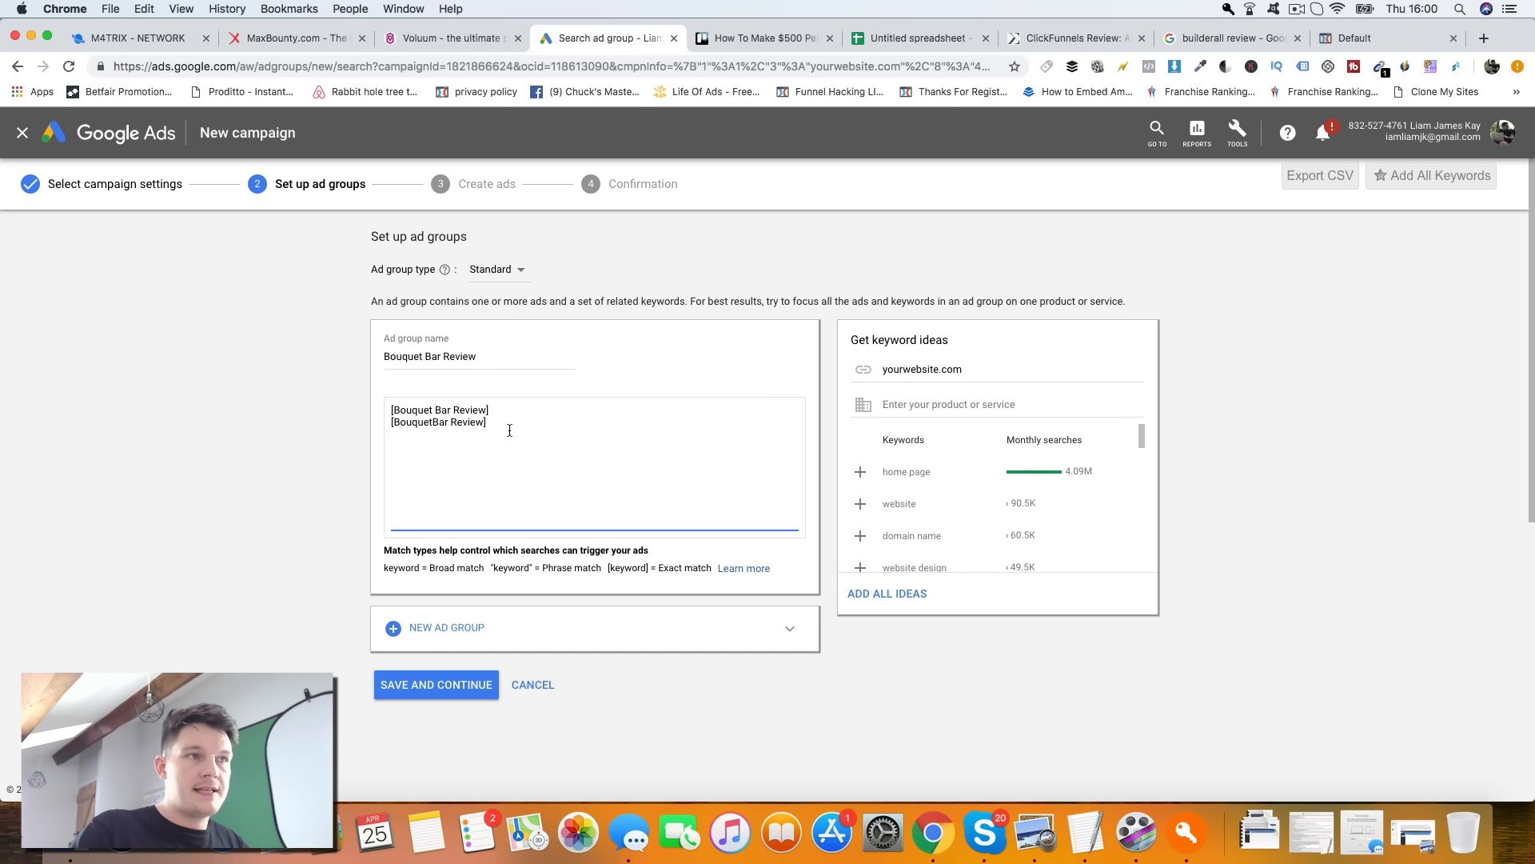
key("super+v")
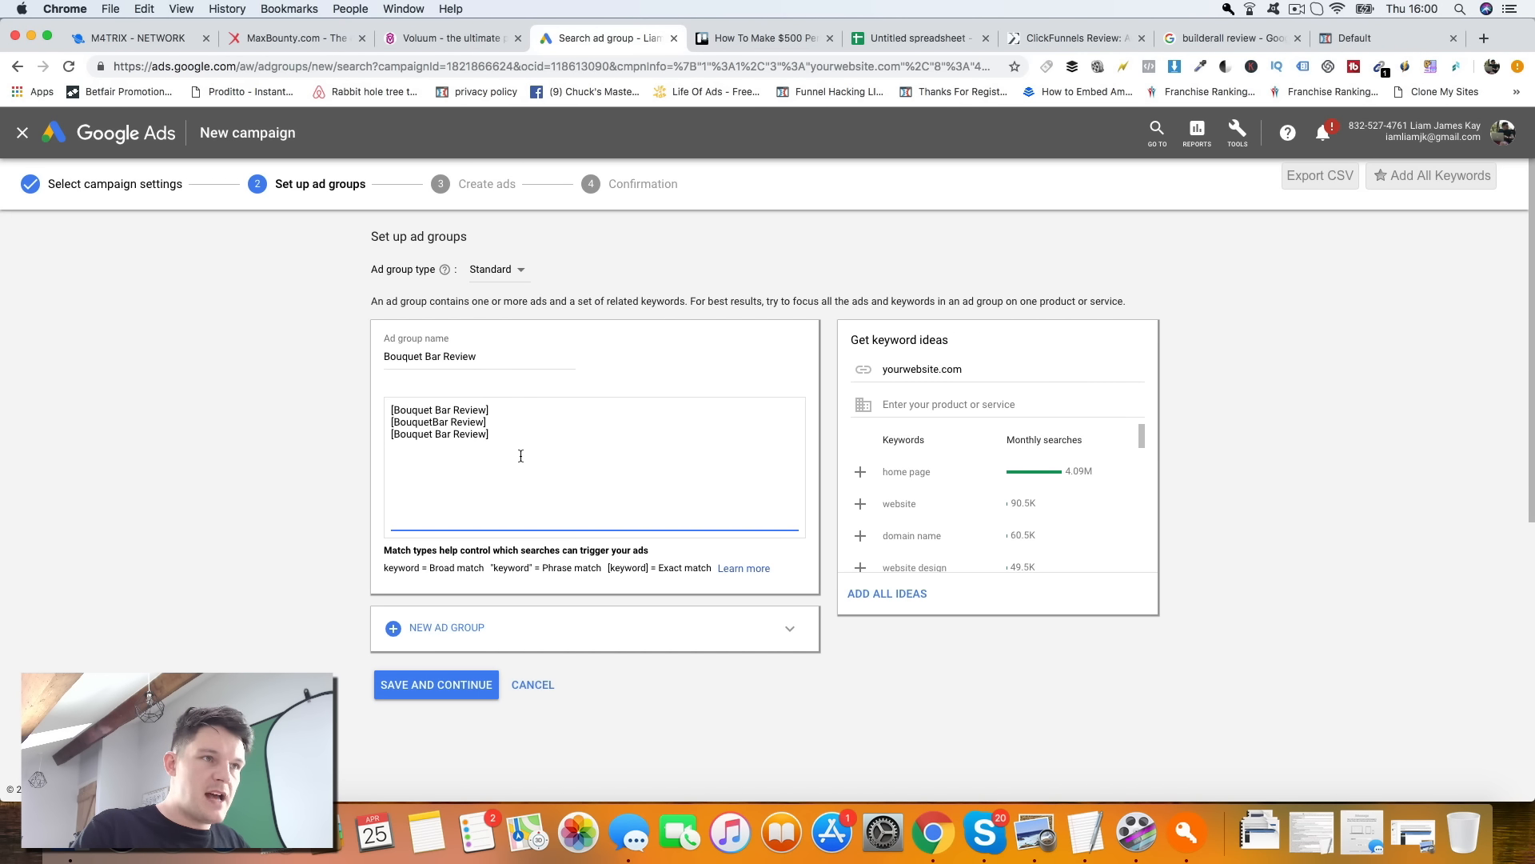
key("BackSpace")
key("BackSpace")
key("BackSpace")
key("BackSpace")
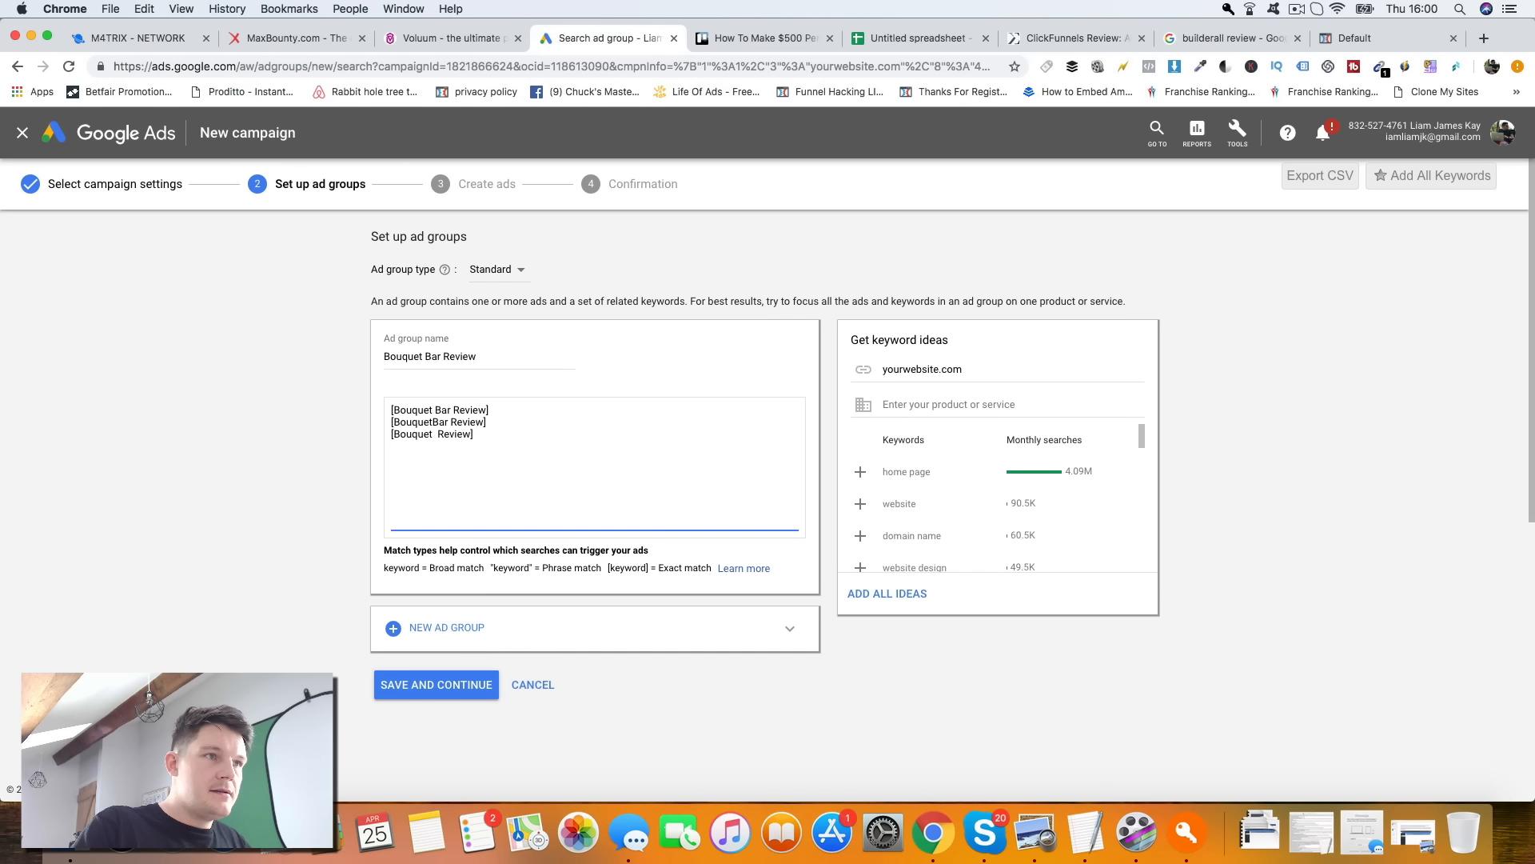
left_click(470, 435)
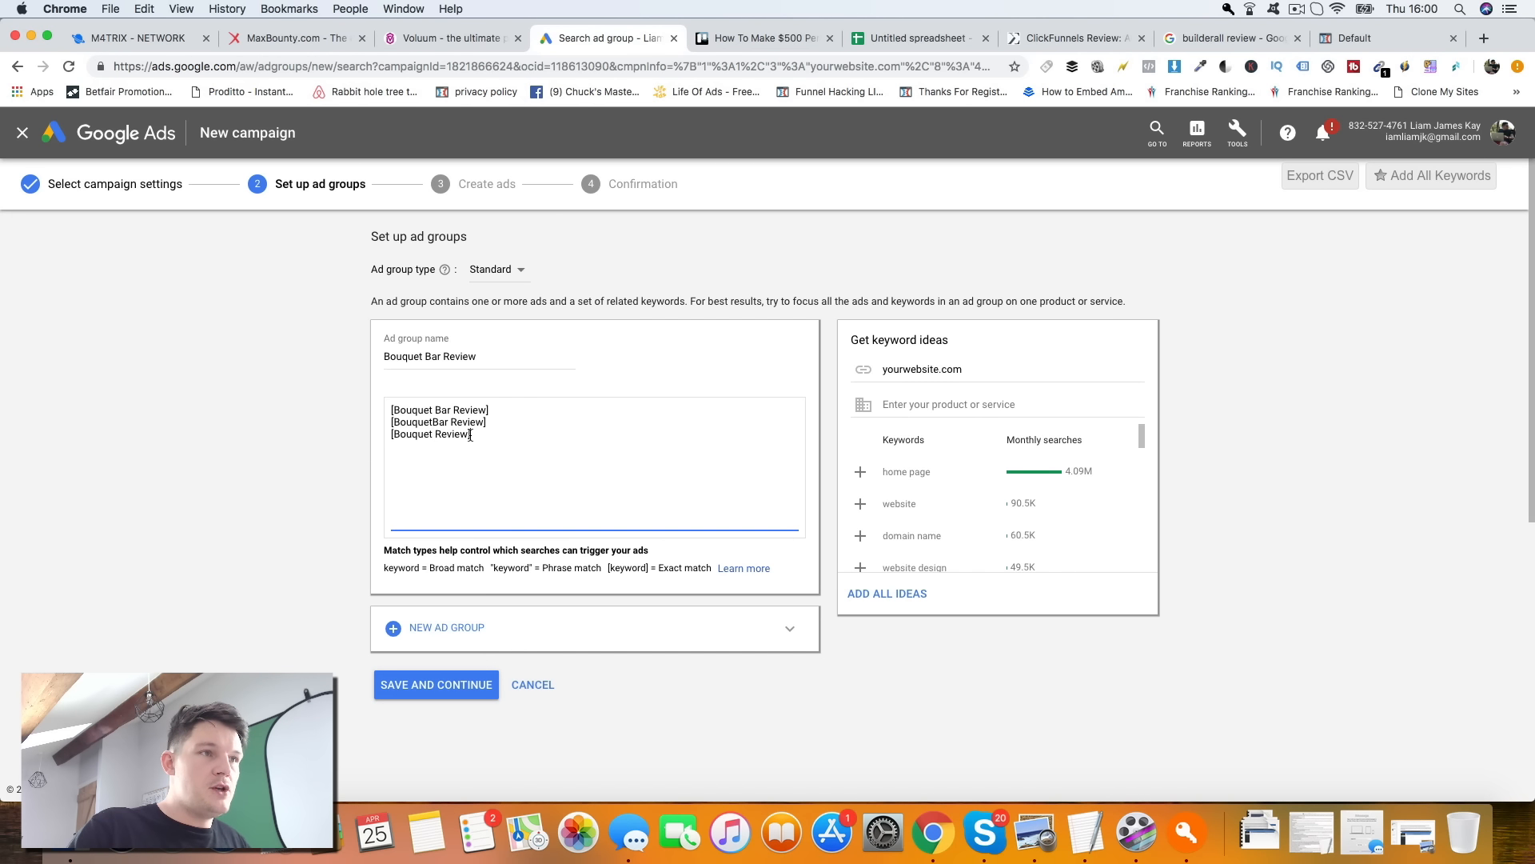
type("bar")
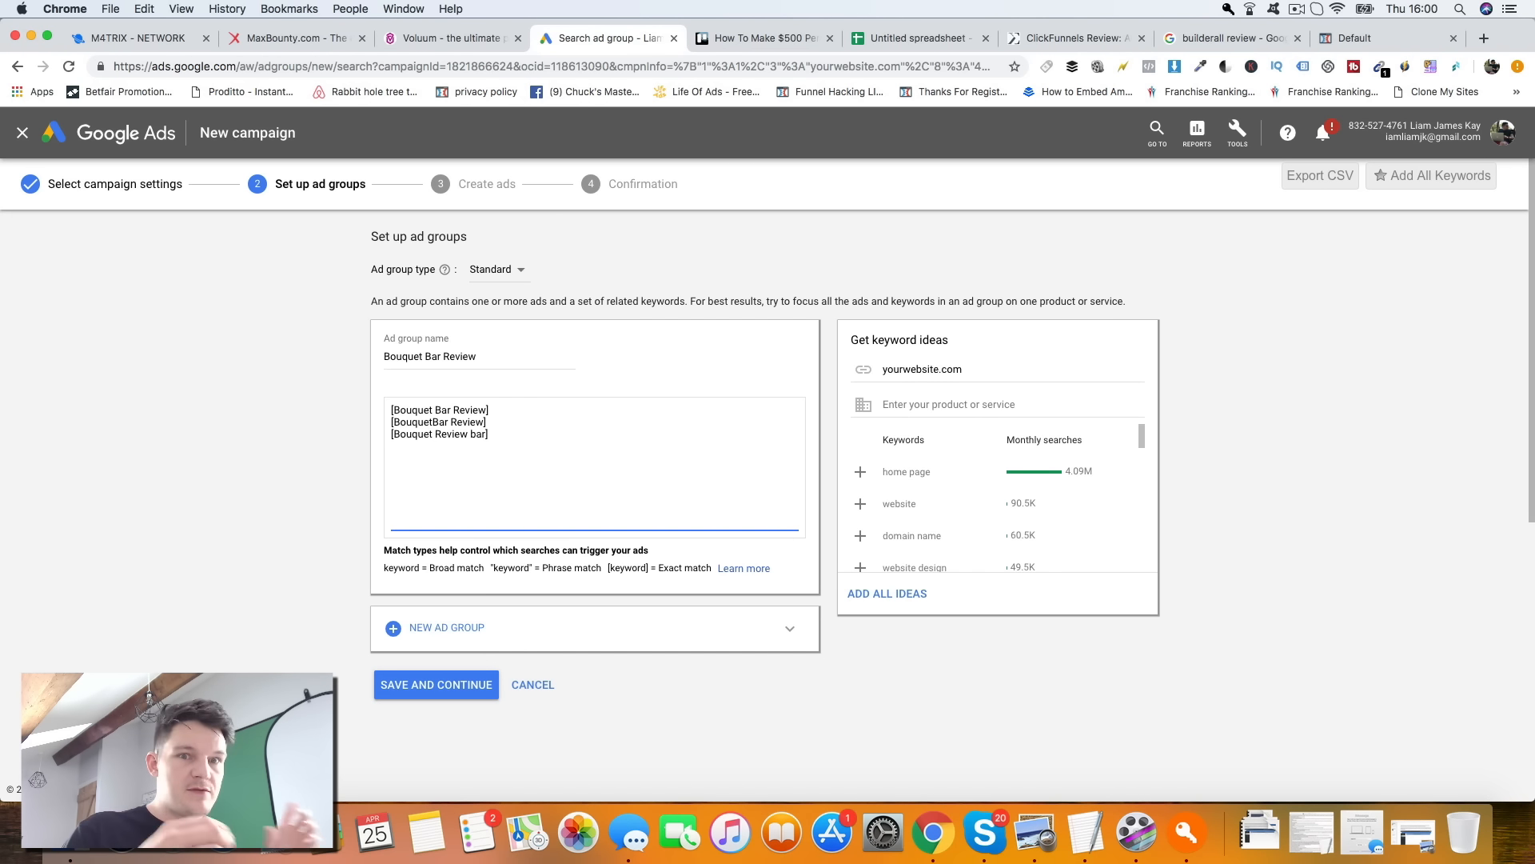
left_click_drag(498, 434, 391, 424)
key("BackSpace")
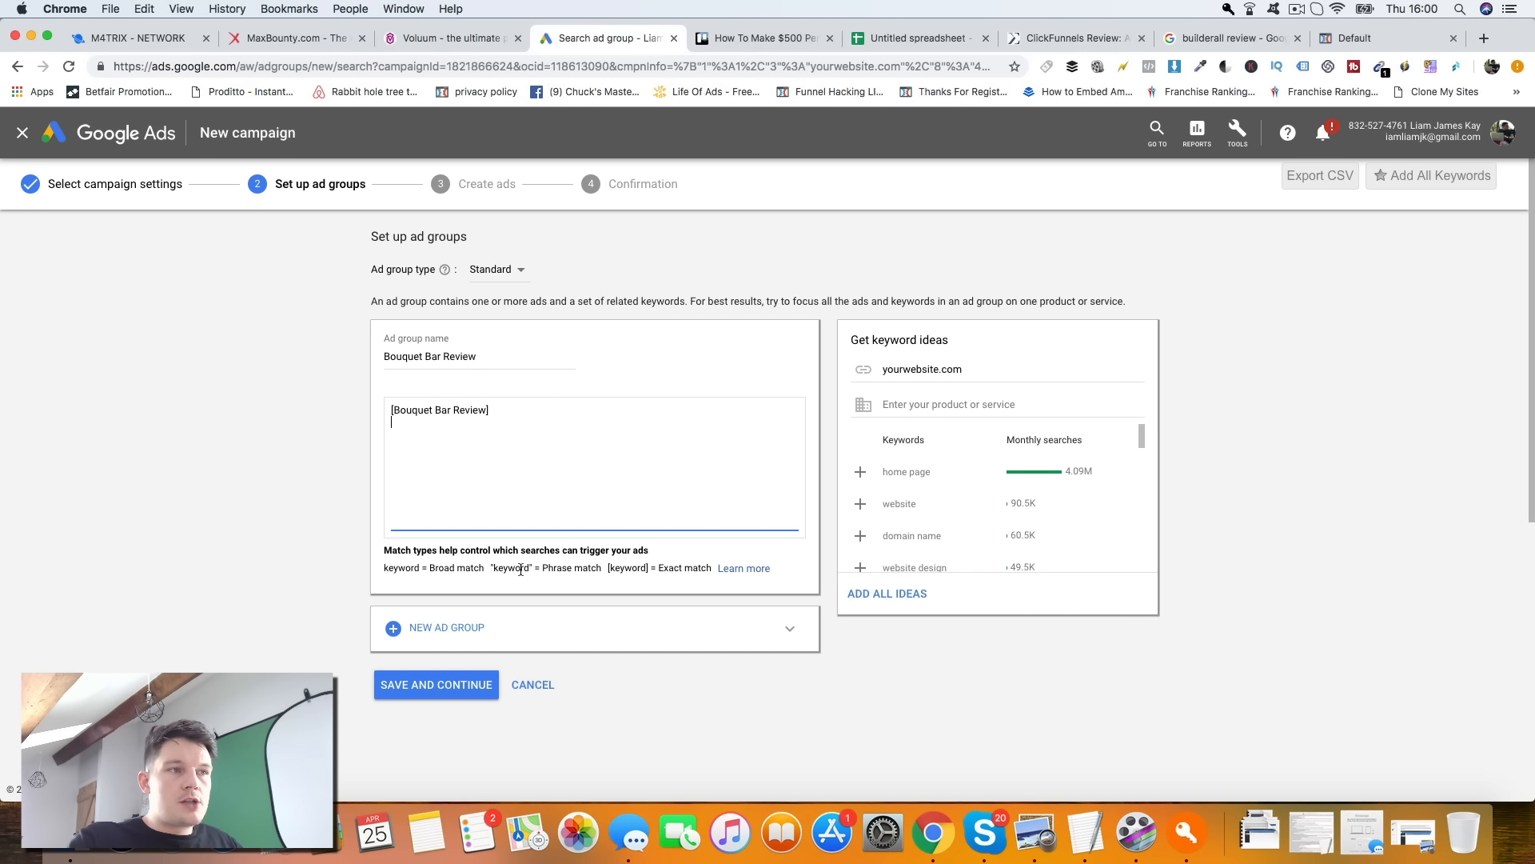
- Try the modified broad match keyword +Bouquet +Bar +review on the second line of the keyword list
type("+")
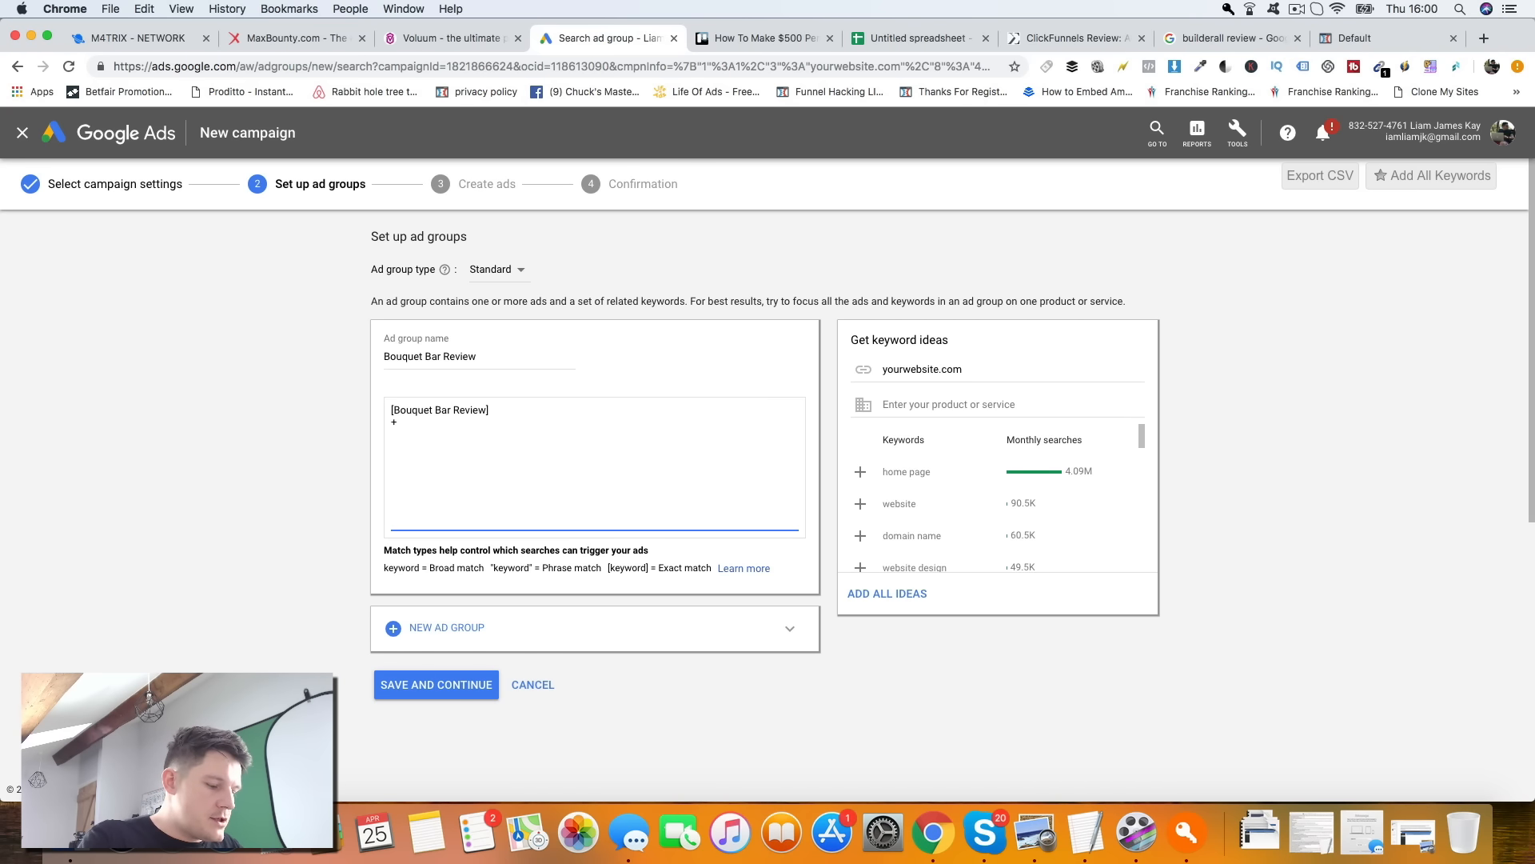
key("super+v")
left_click(400, 421)
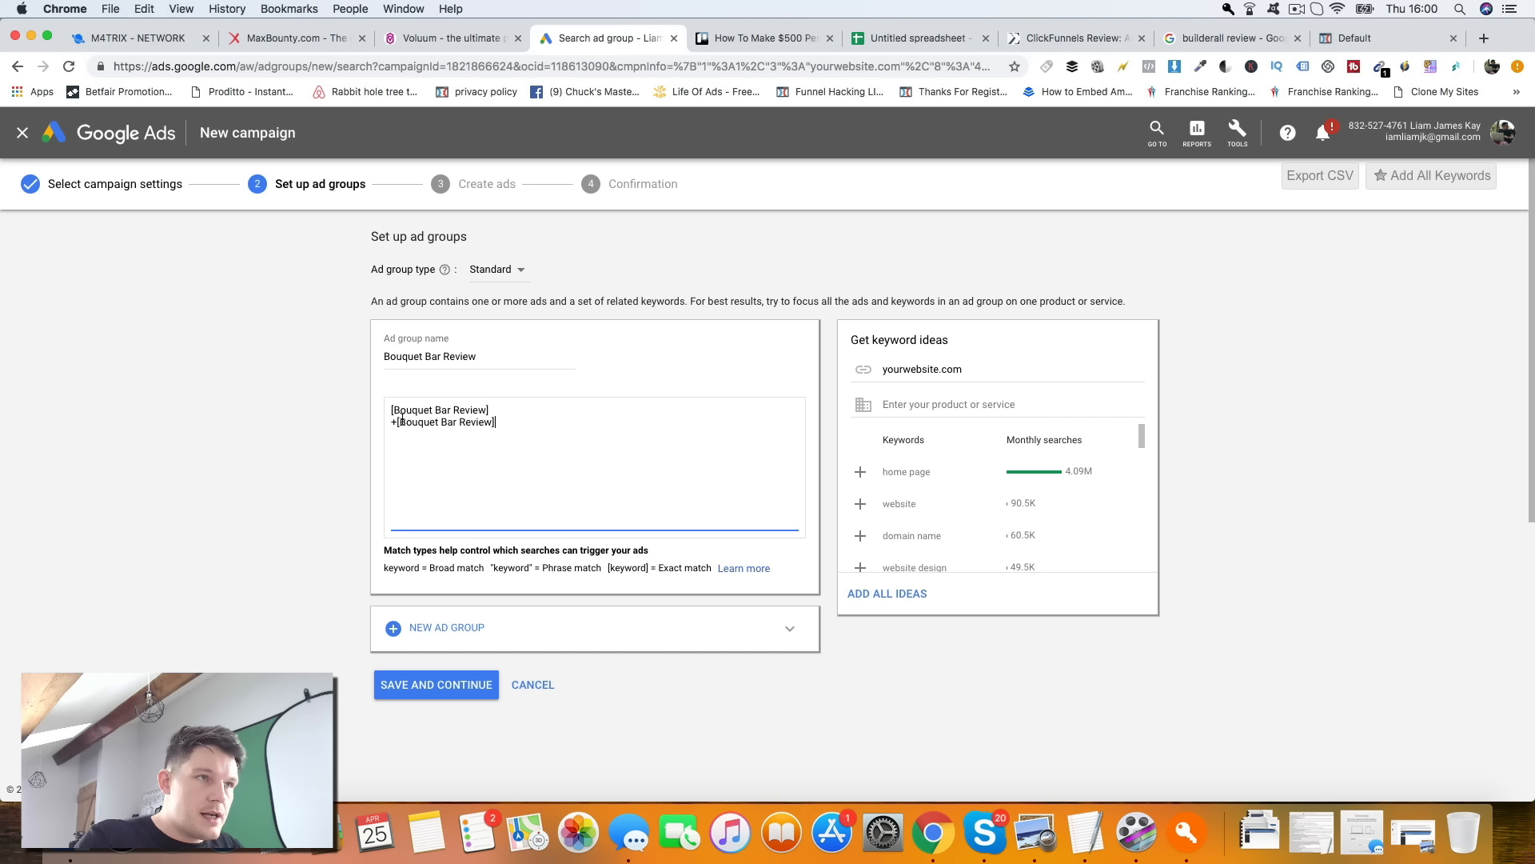
key("BackSpace")
left_click_drag(519, 427, 436, 426)
key("super+c")
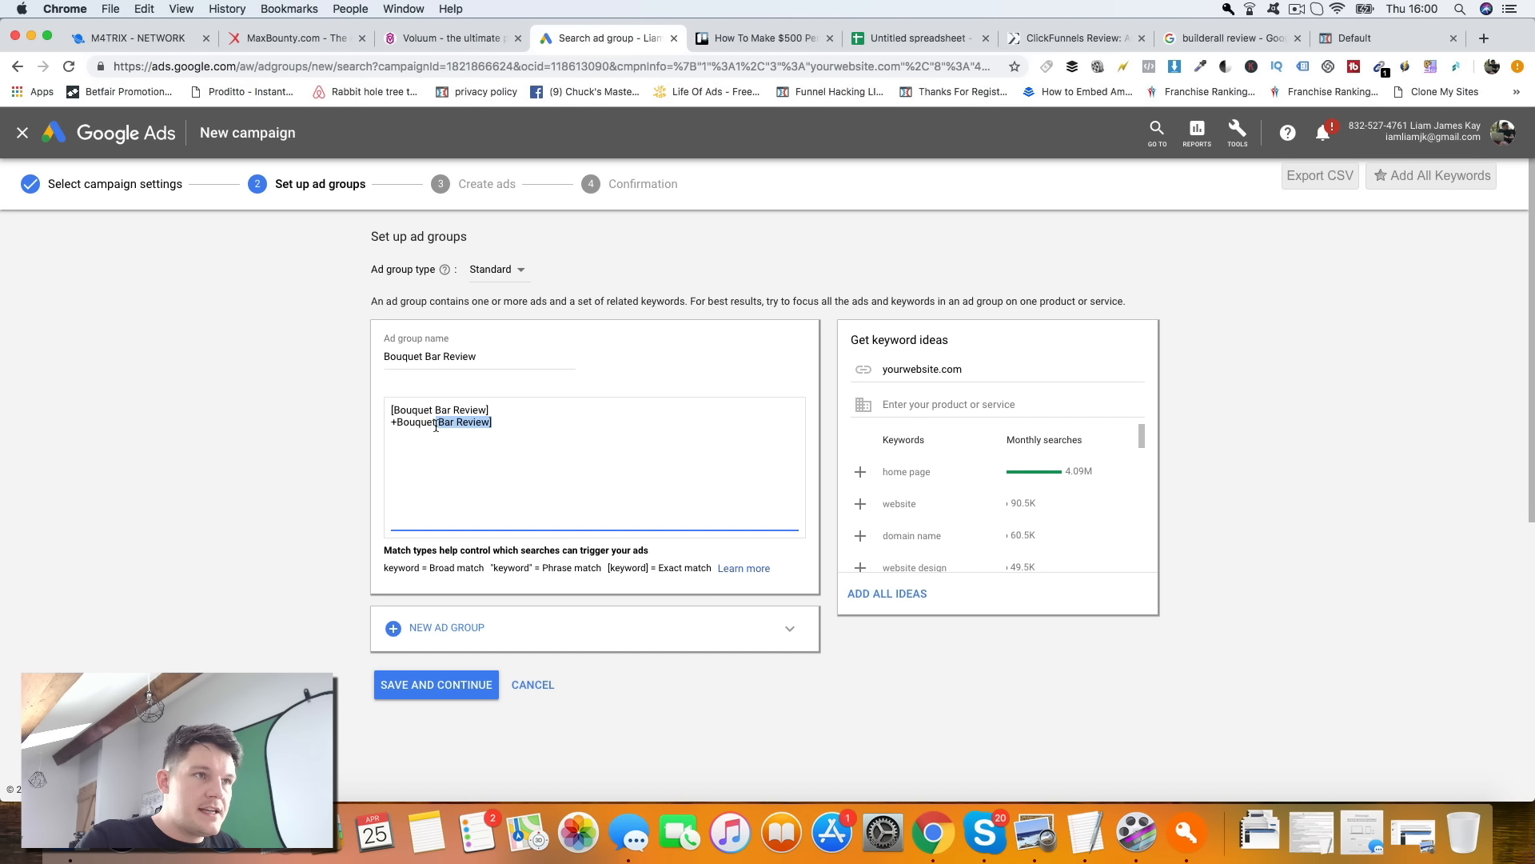
key("BackSpace")
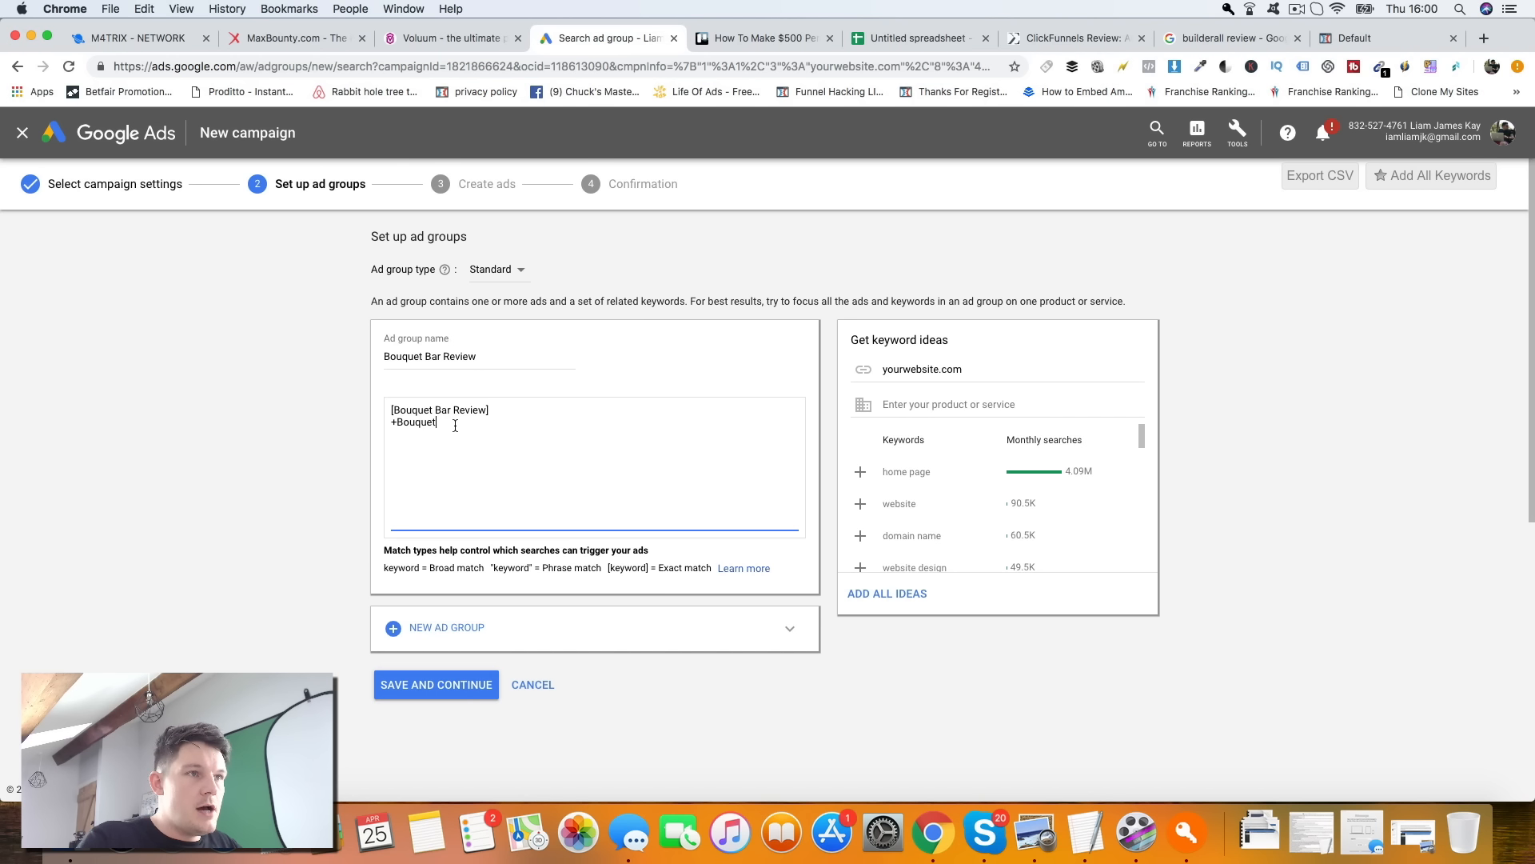
type("+Bar +review")
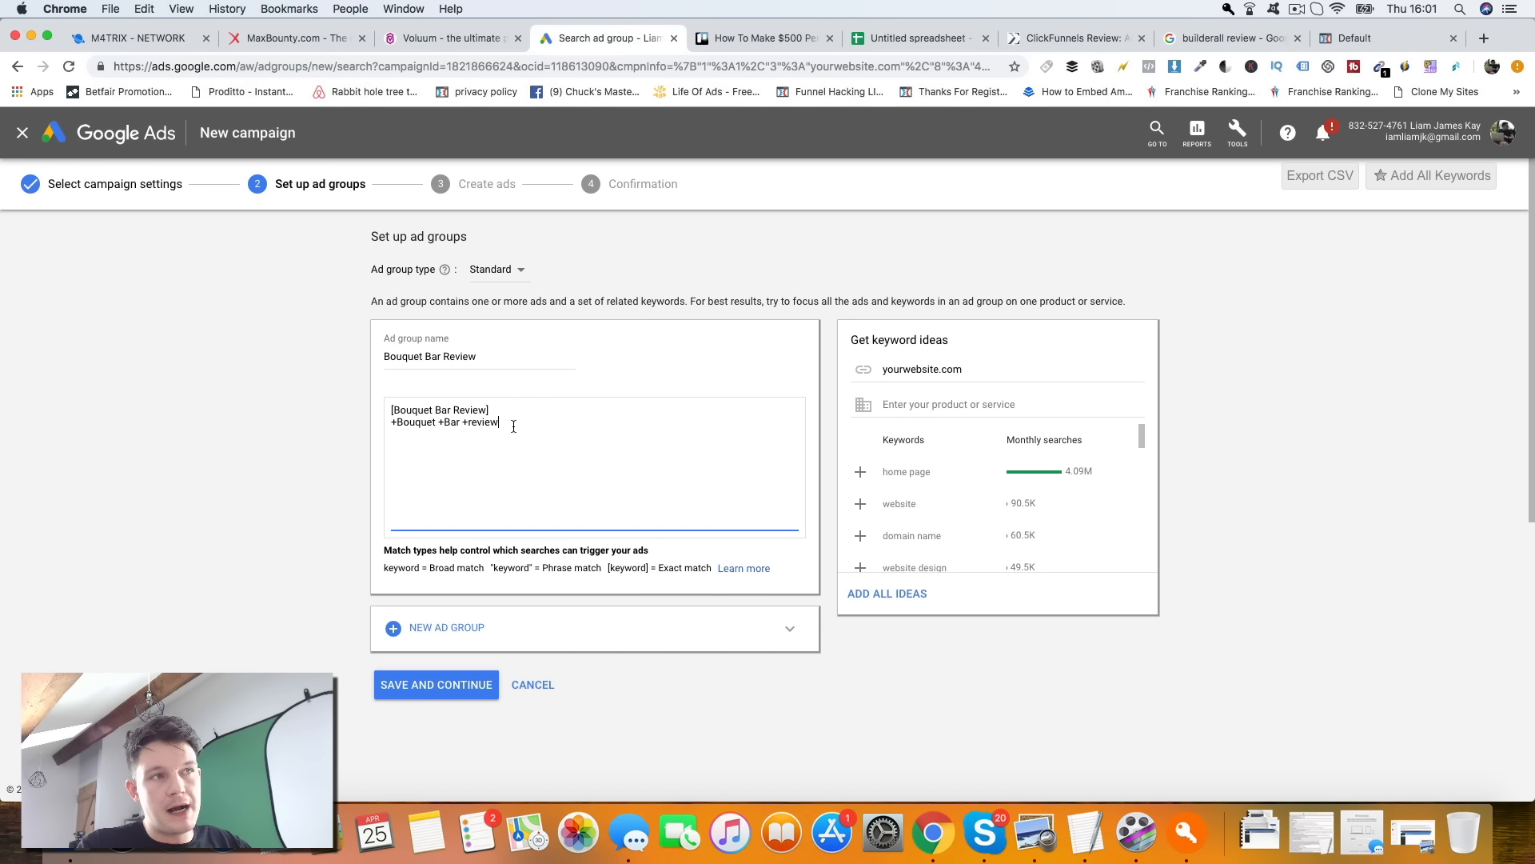
- Go over the terms of the +Bouquet +Bar +review keyword and delete that line
left_click_drag(399, 426, 437, 424)
left_click(439, 424)
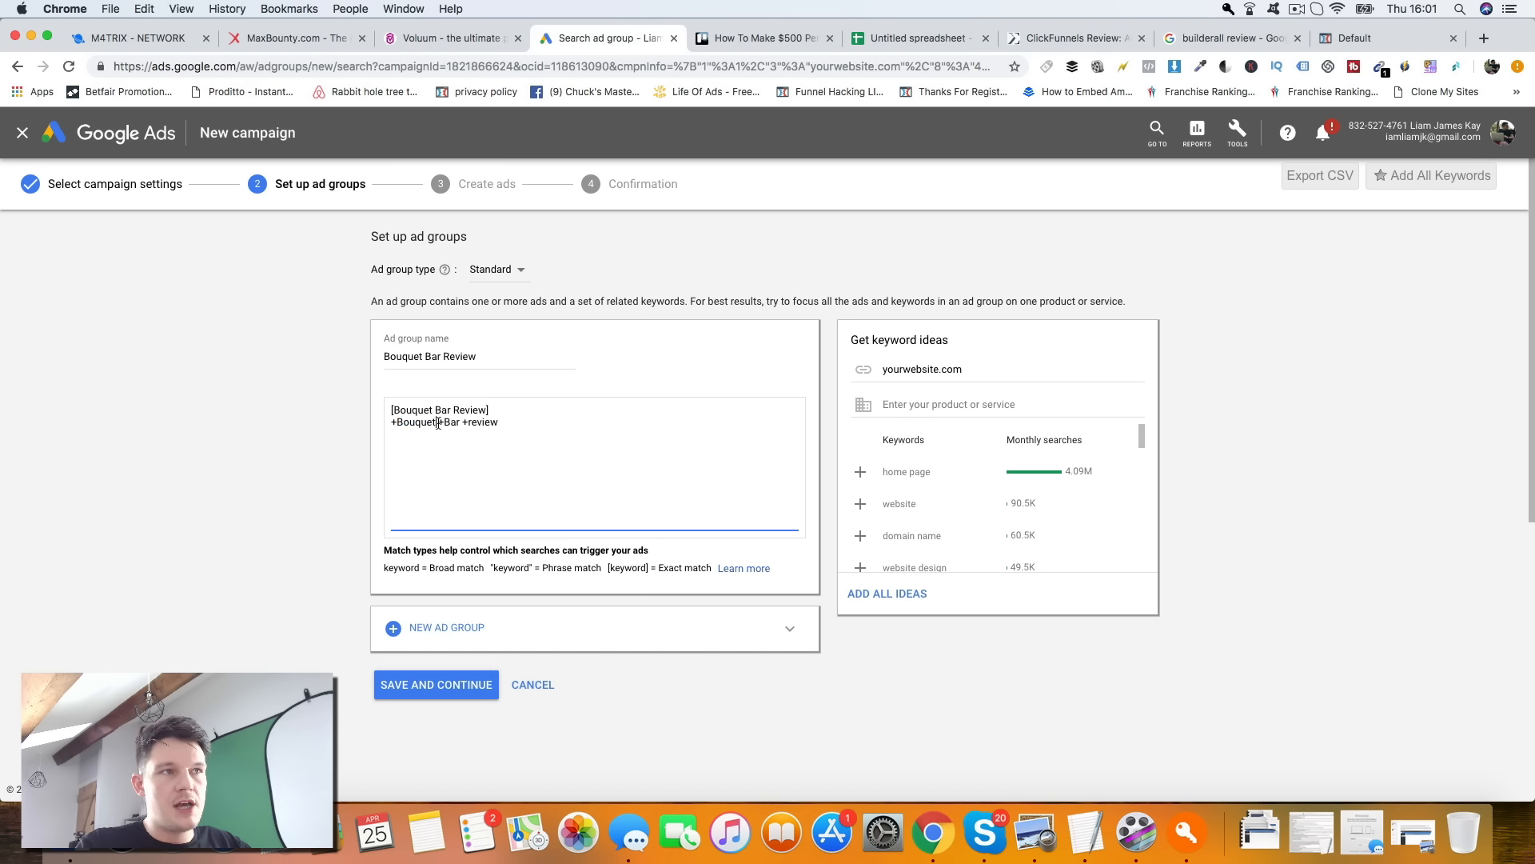
left_click_drag(520, 422, 454, 424)
left_click(396, 423)
left_click(498, 422)
left_click_drag(496, 422, 395, 424)
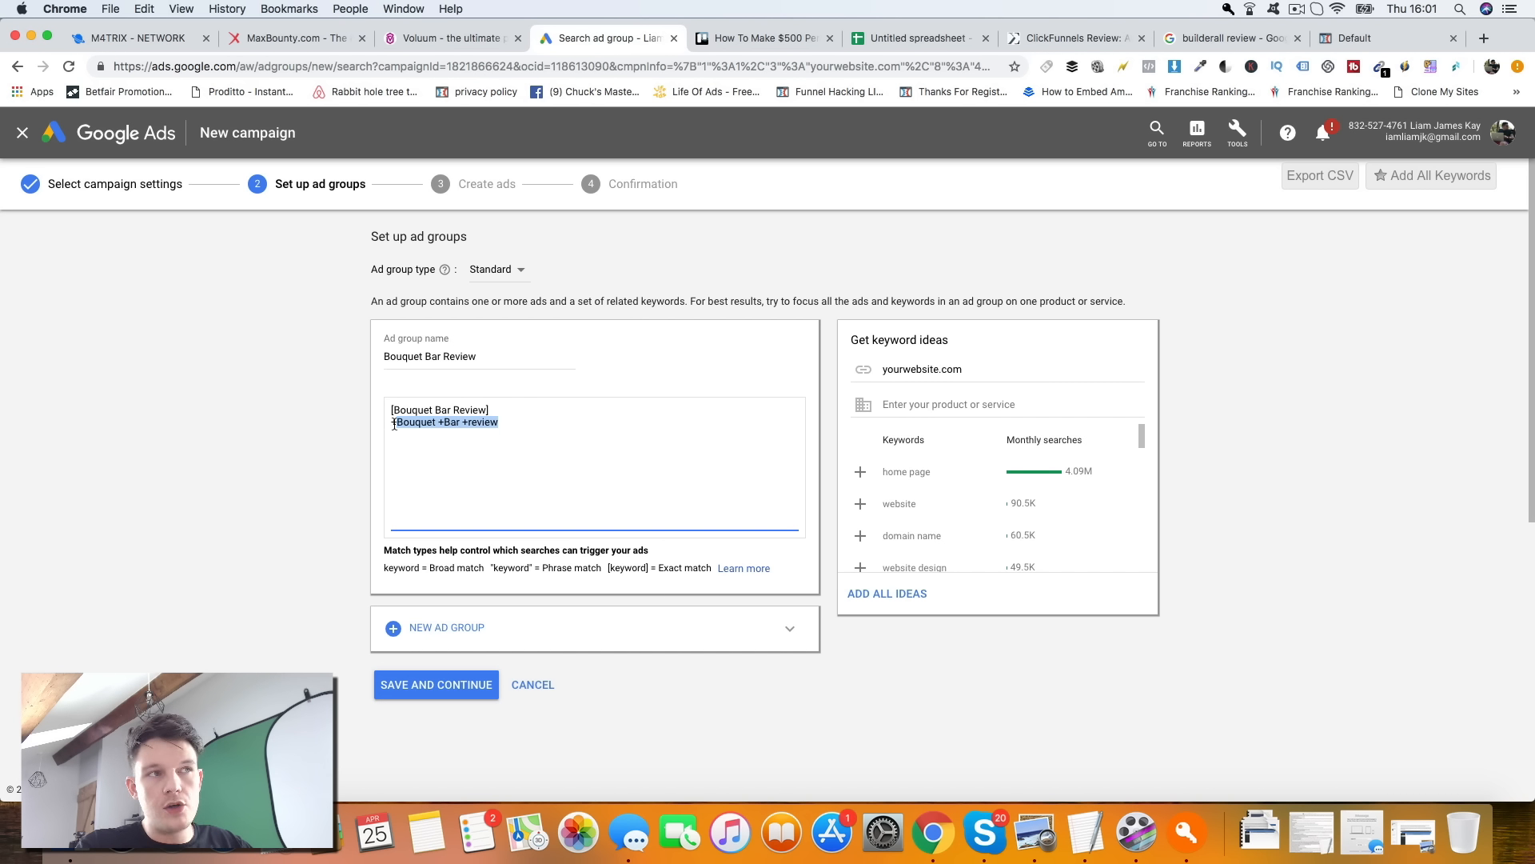
left_click(459, 422)
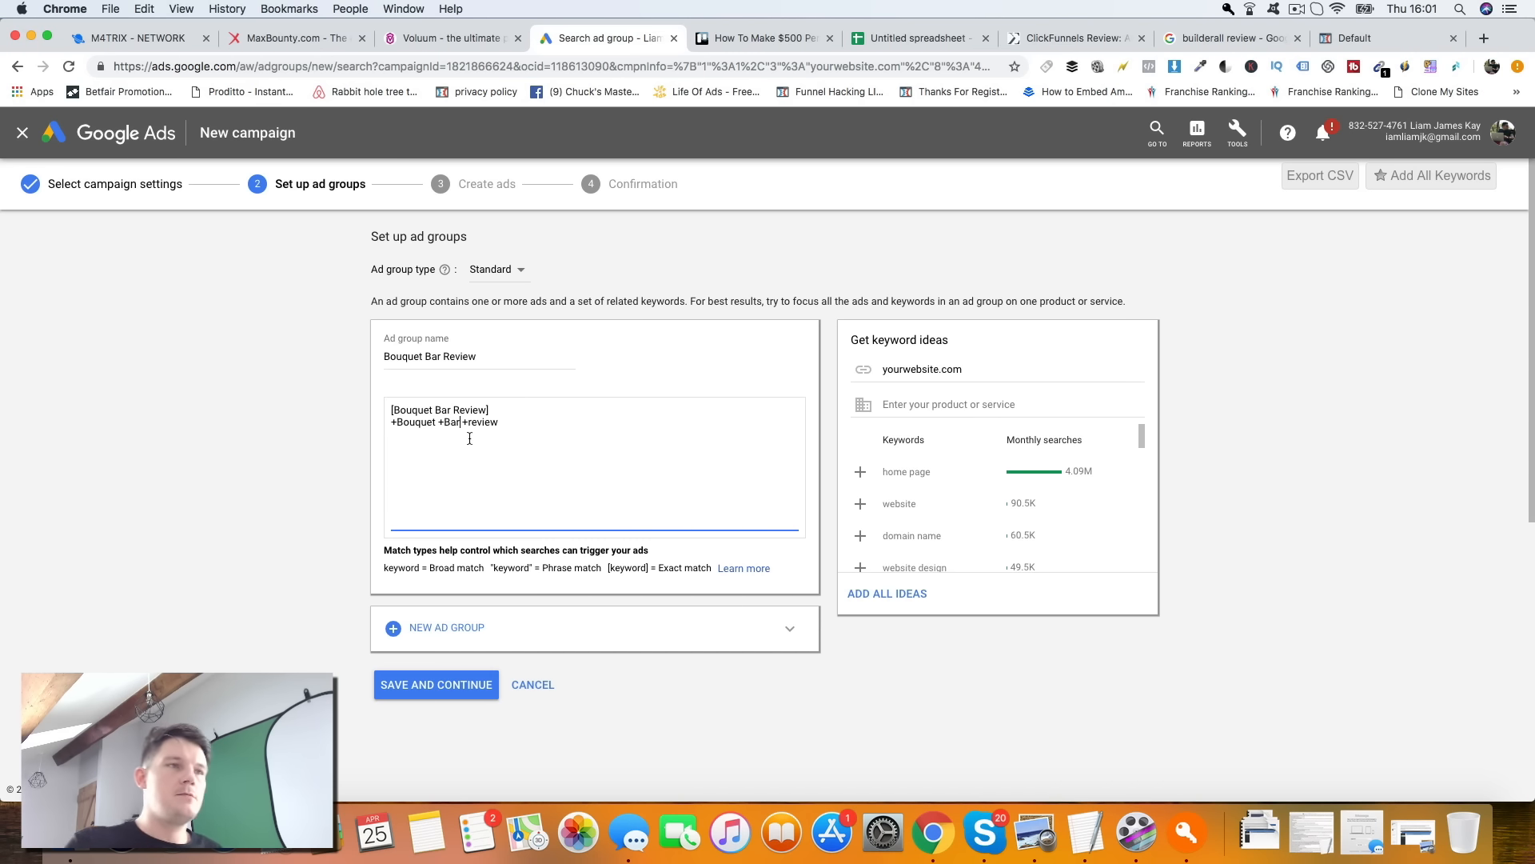
left_click_drag(499, 422, 329, 425)
key("BackSpace")
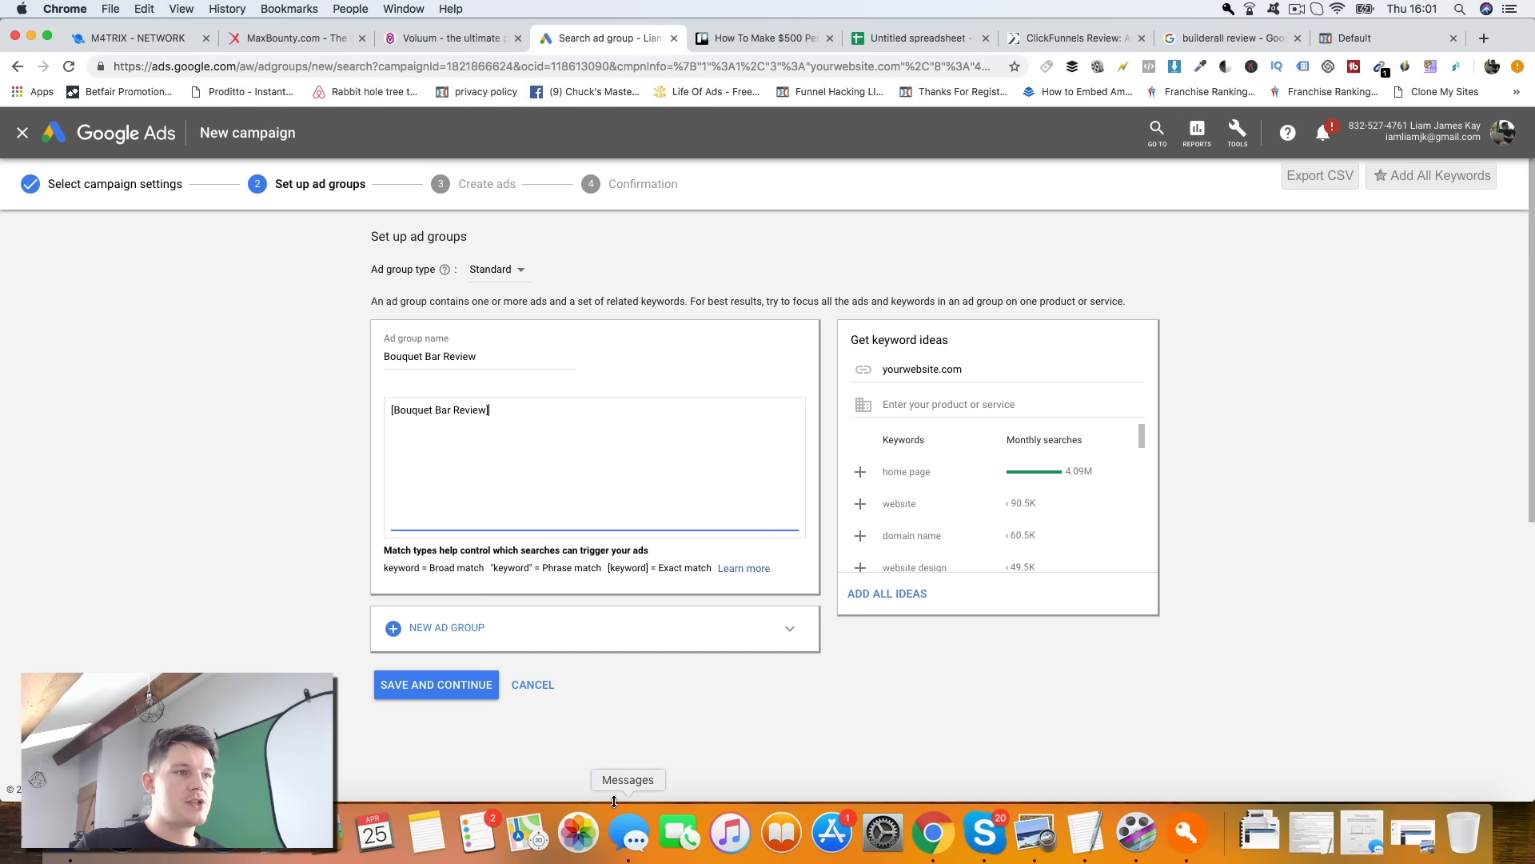
- Save the ad group with [Bouquet Bar Review] as its only keyword and continue to ad creation
left_click(649, 709)
left_click(433, 686)
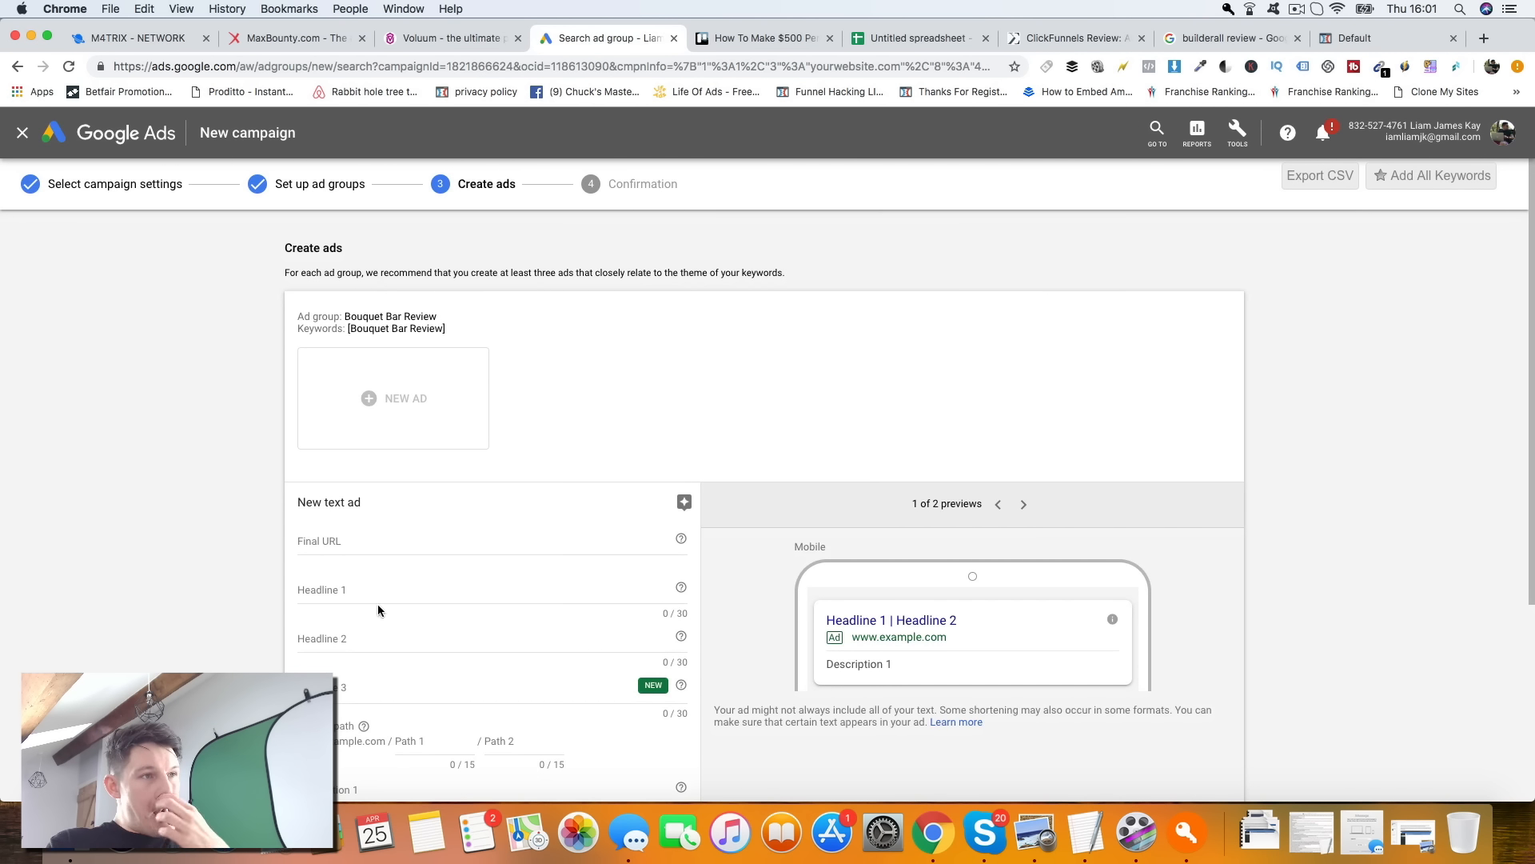
left_click(352, 542)
left_click_drag(379, 538, 277, 536)
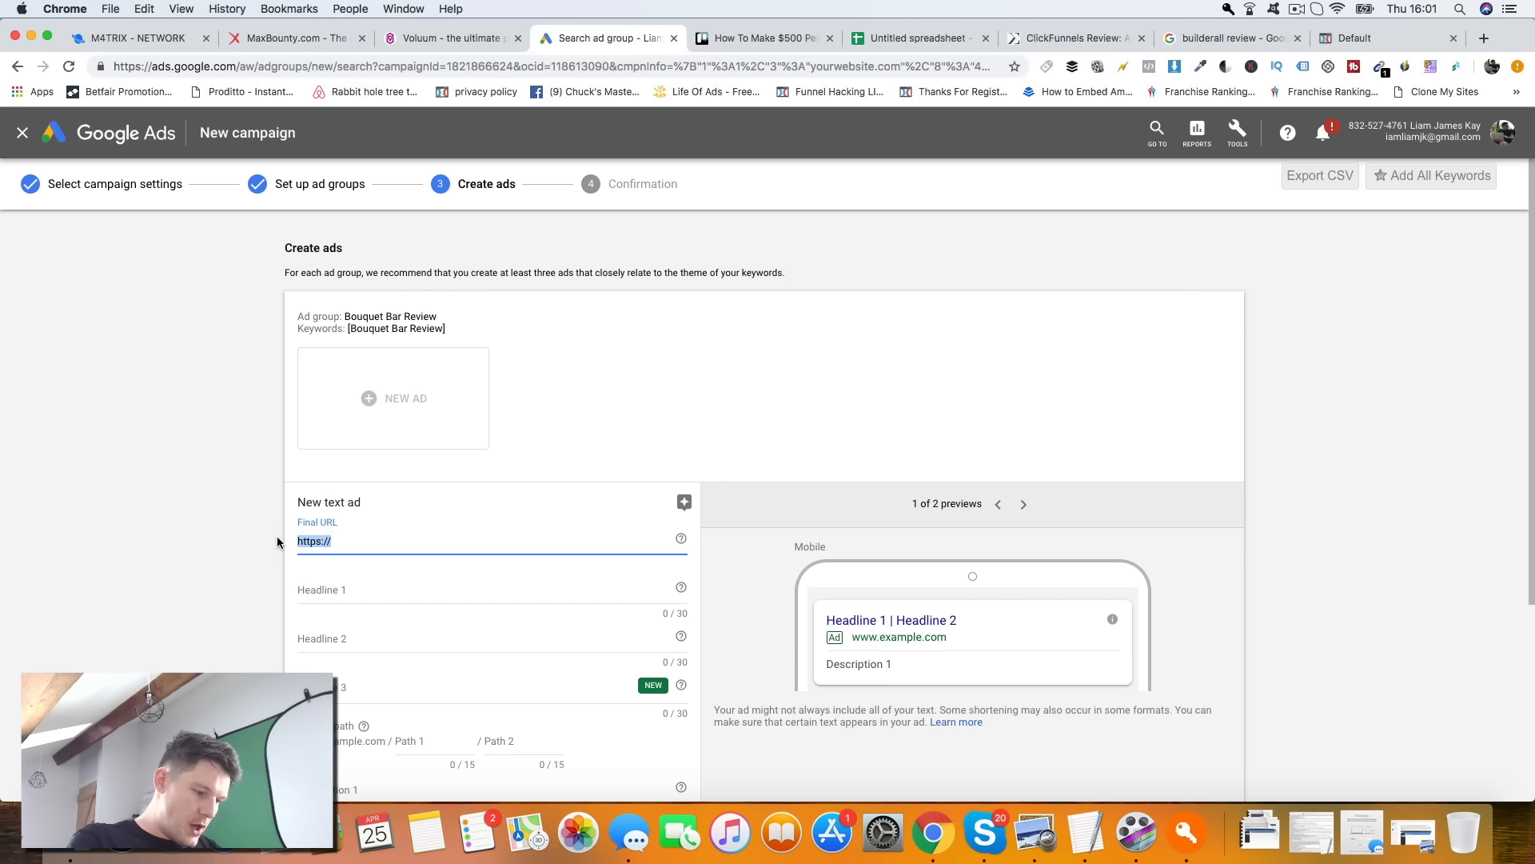
type("revie")
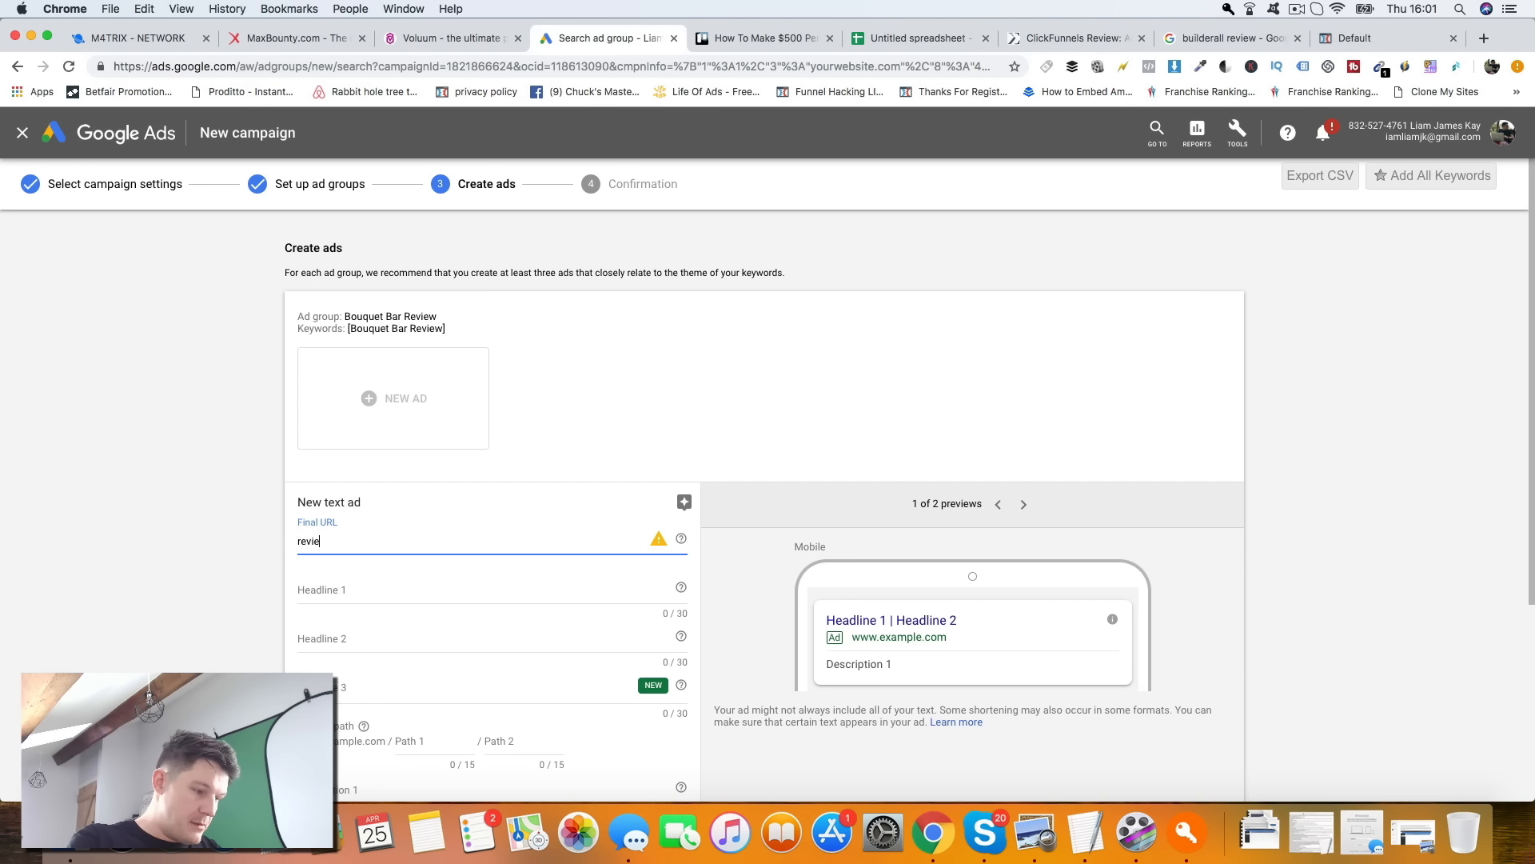
type("wes.com")
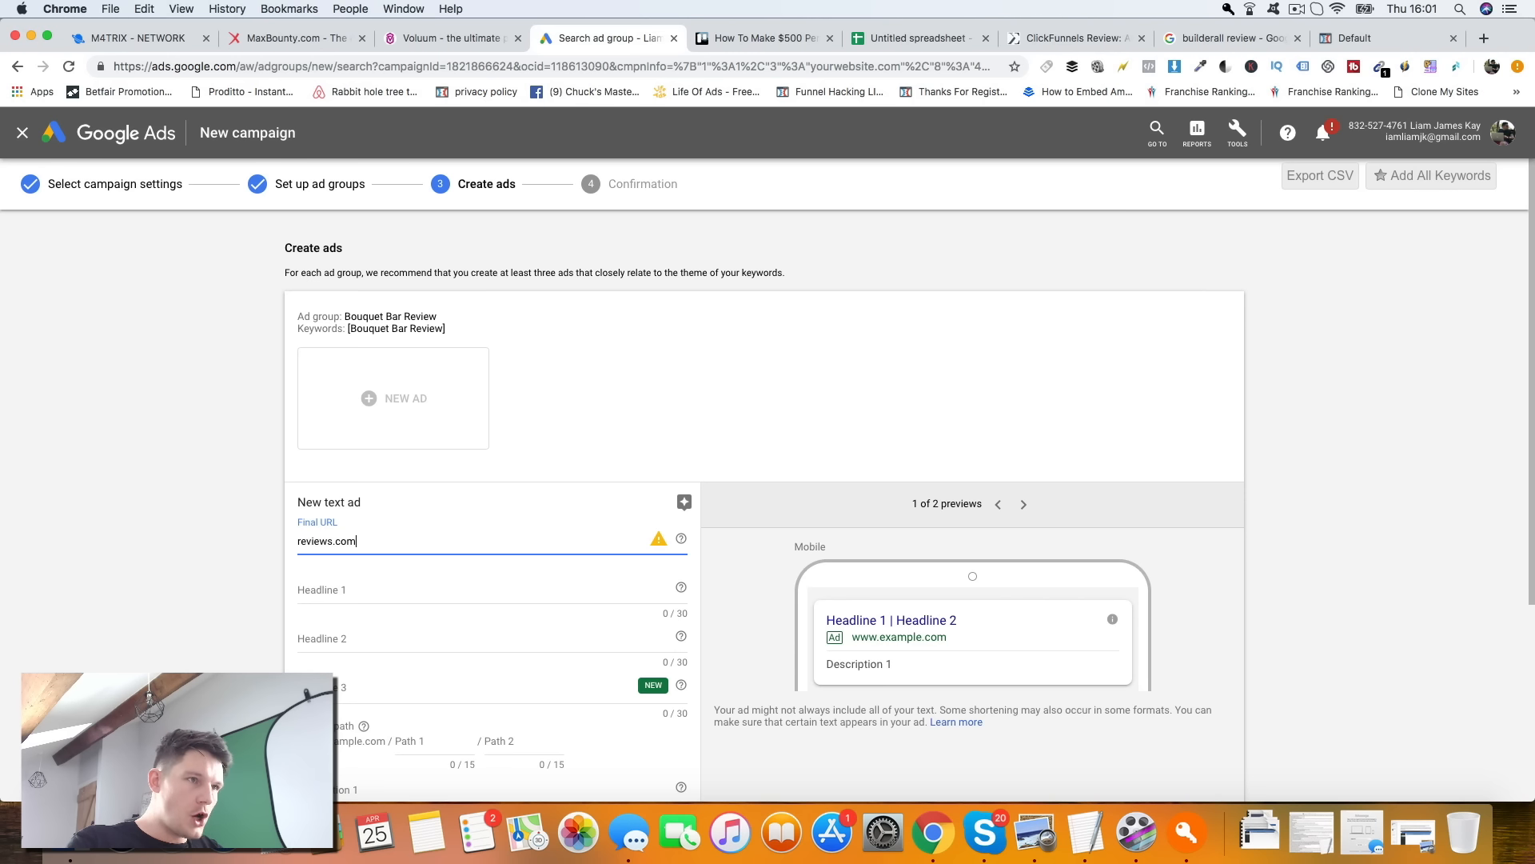
- Complete the ad's final URL as reviews.com/bouquetbar and set Headline 1 to Bouquet Bar Review without the square brackets
type("/bouquetbar")
left_click(404, 588)
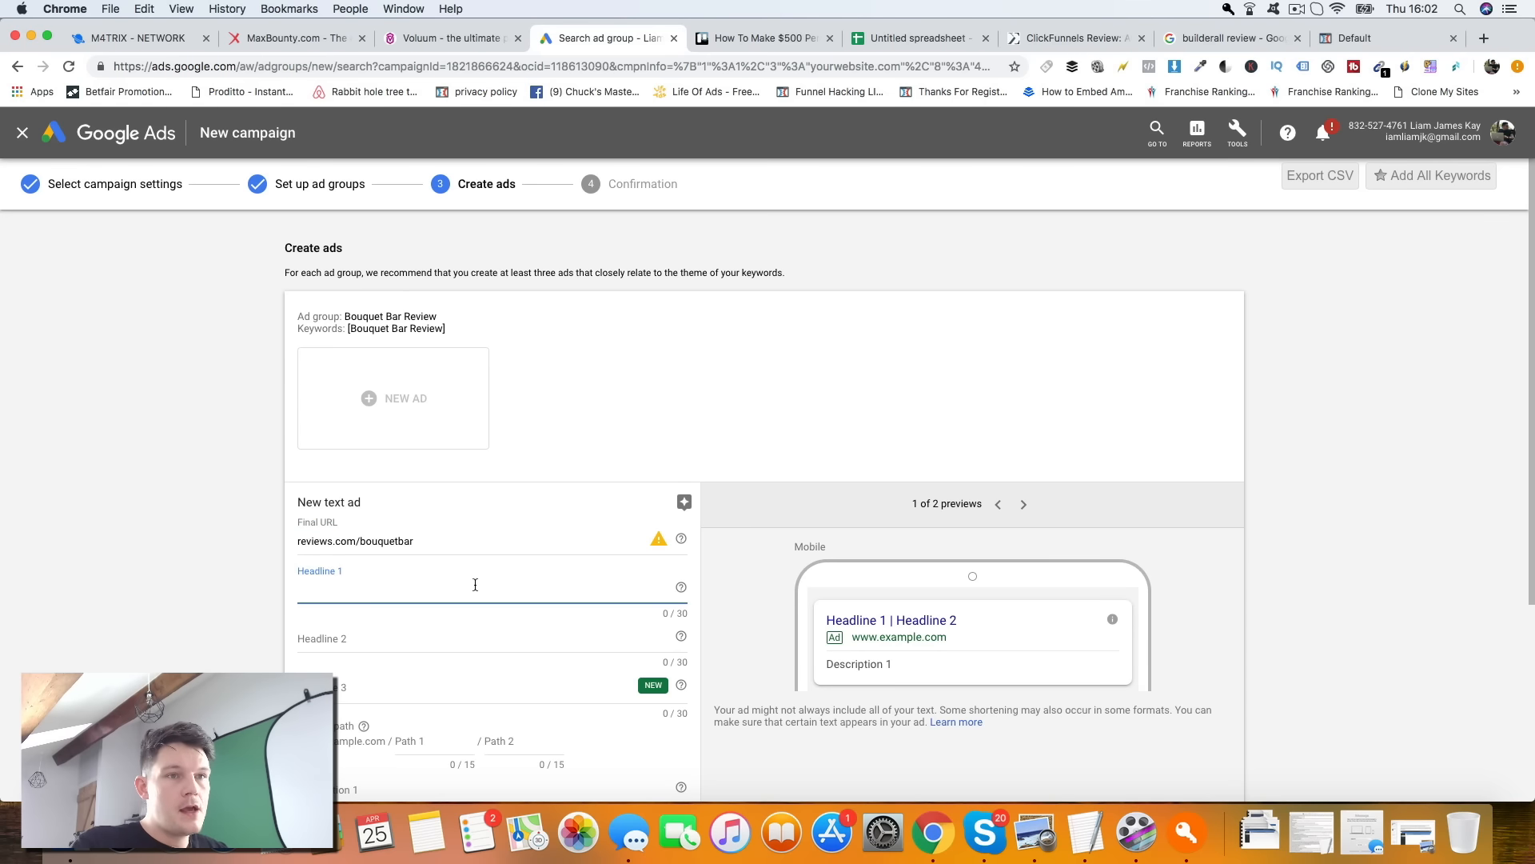
left_click(321, 636)
left_click(336, 586)
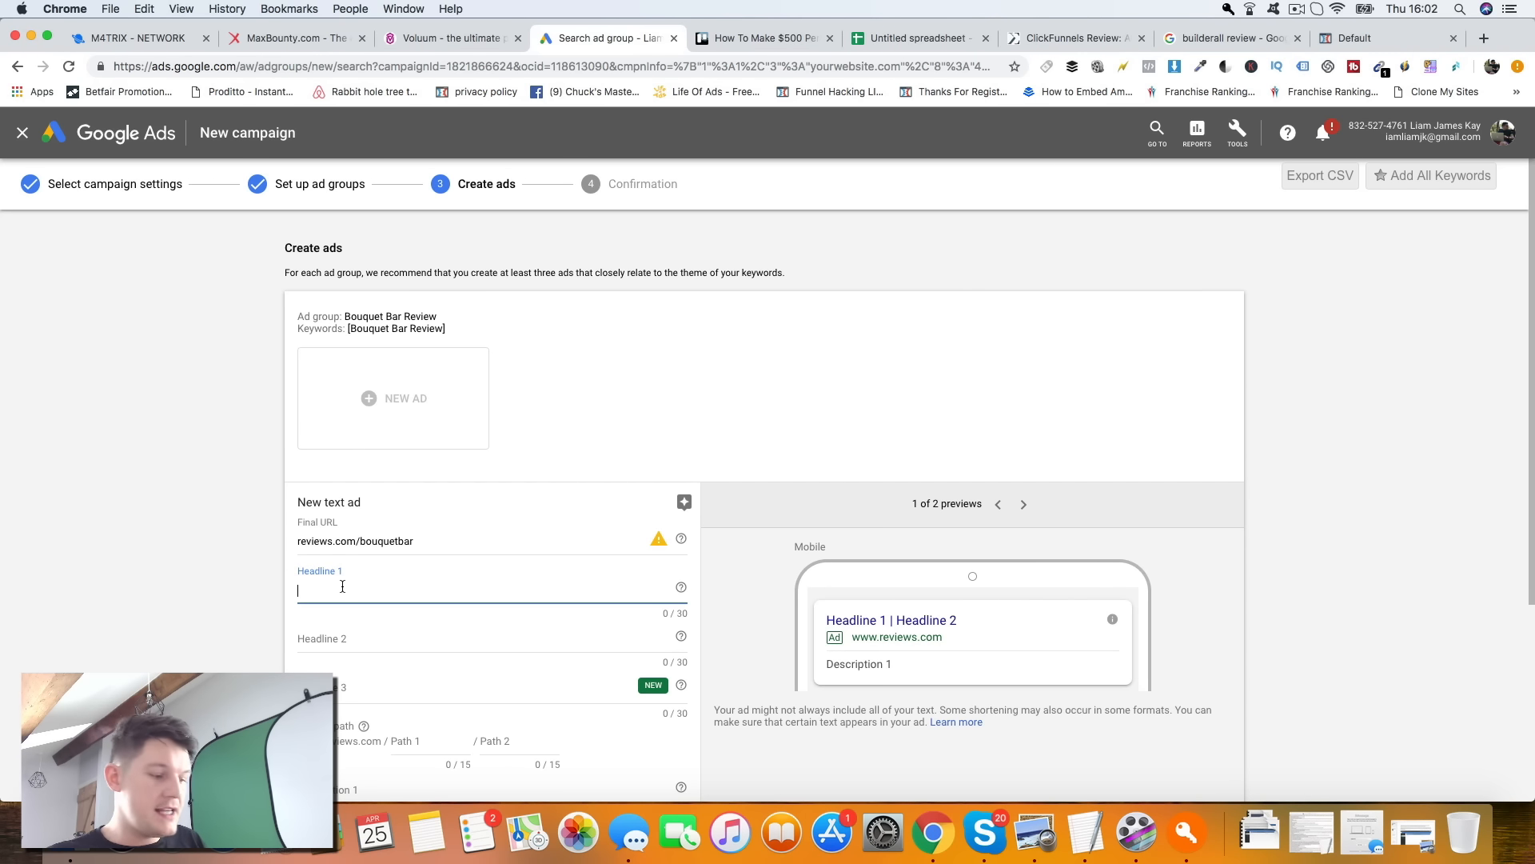
key("super+v")
left_click(307, 594)
type("Bouquet")
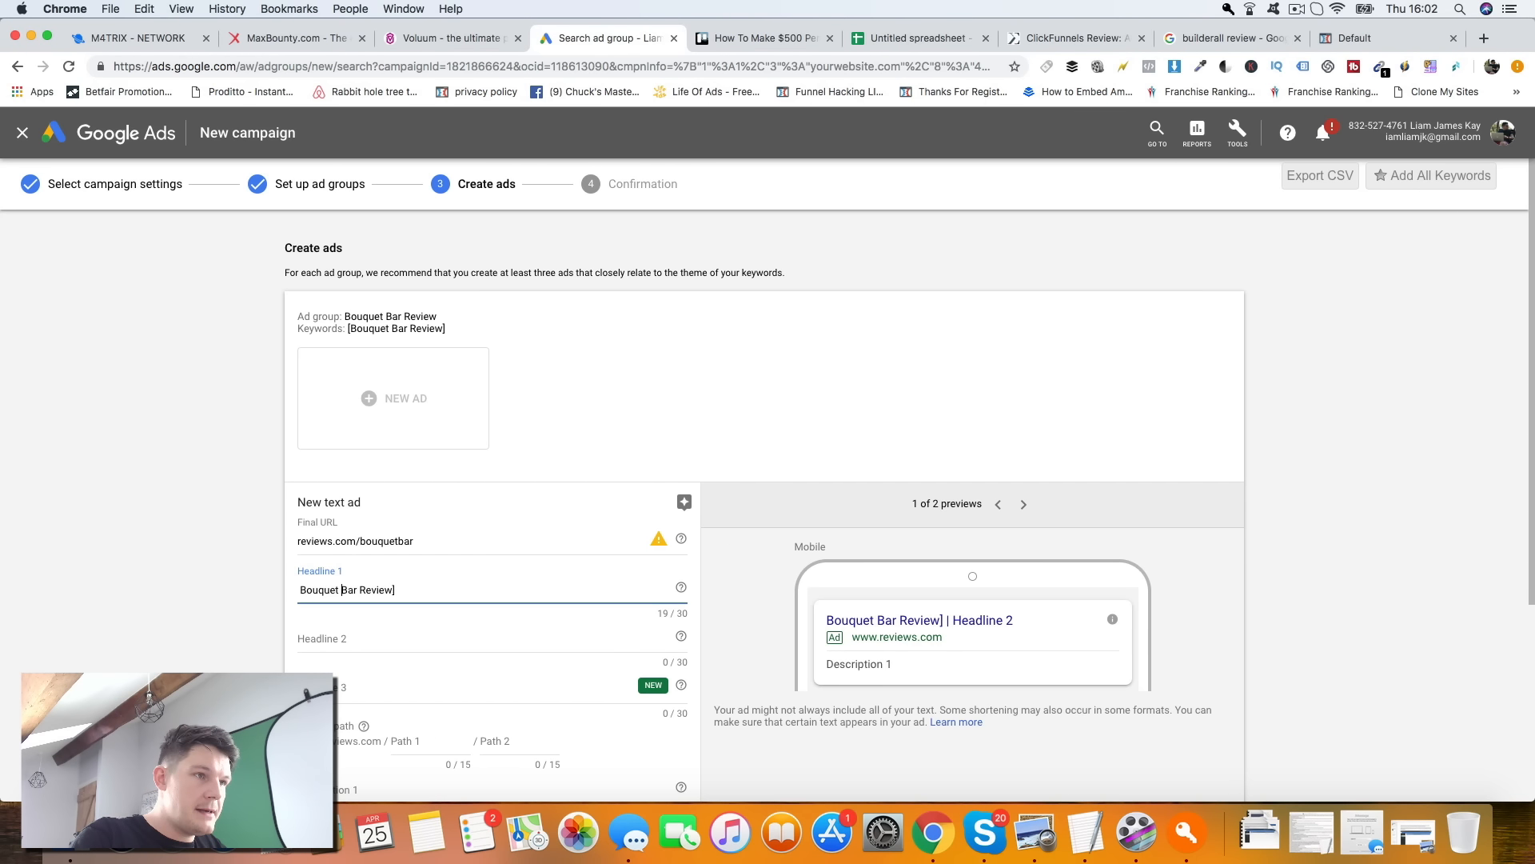
key("BackSpace")
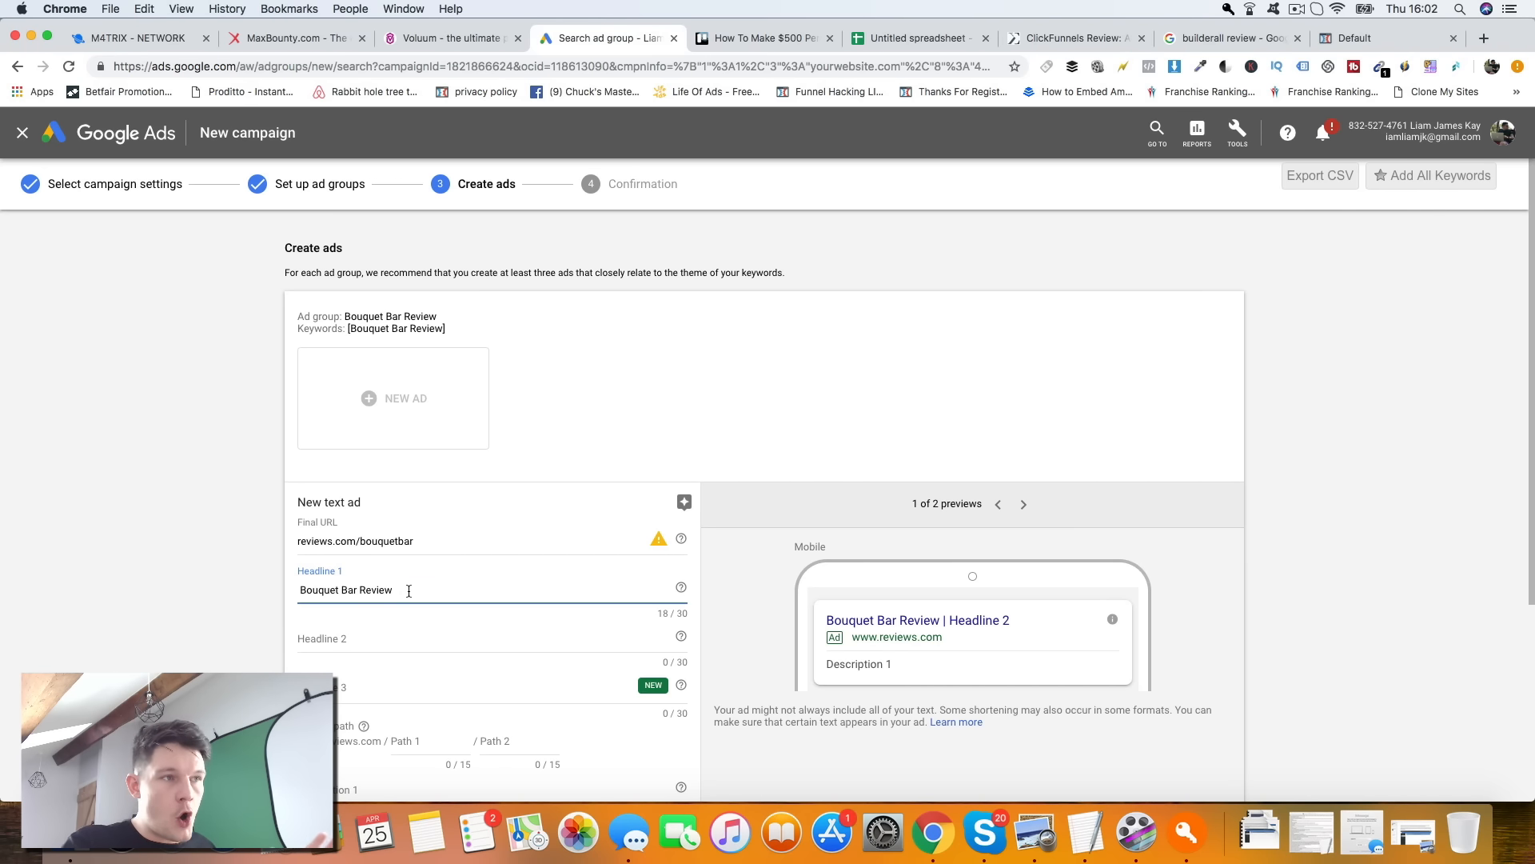
- Try extending Headline 1 with "- We Reviewed" and delete the addition again
type("- We Reviewed")
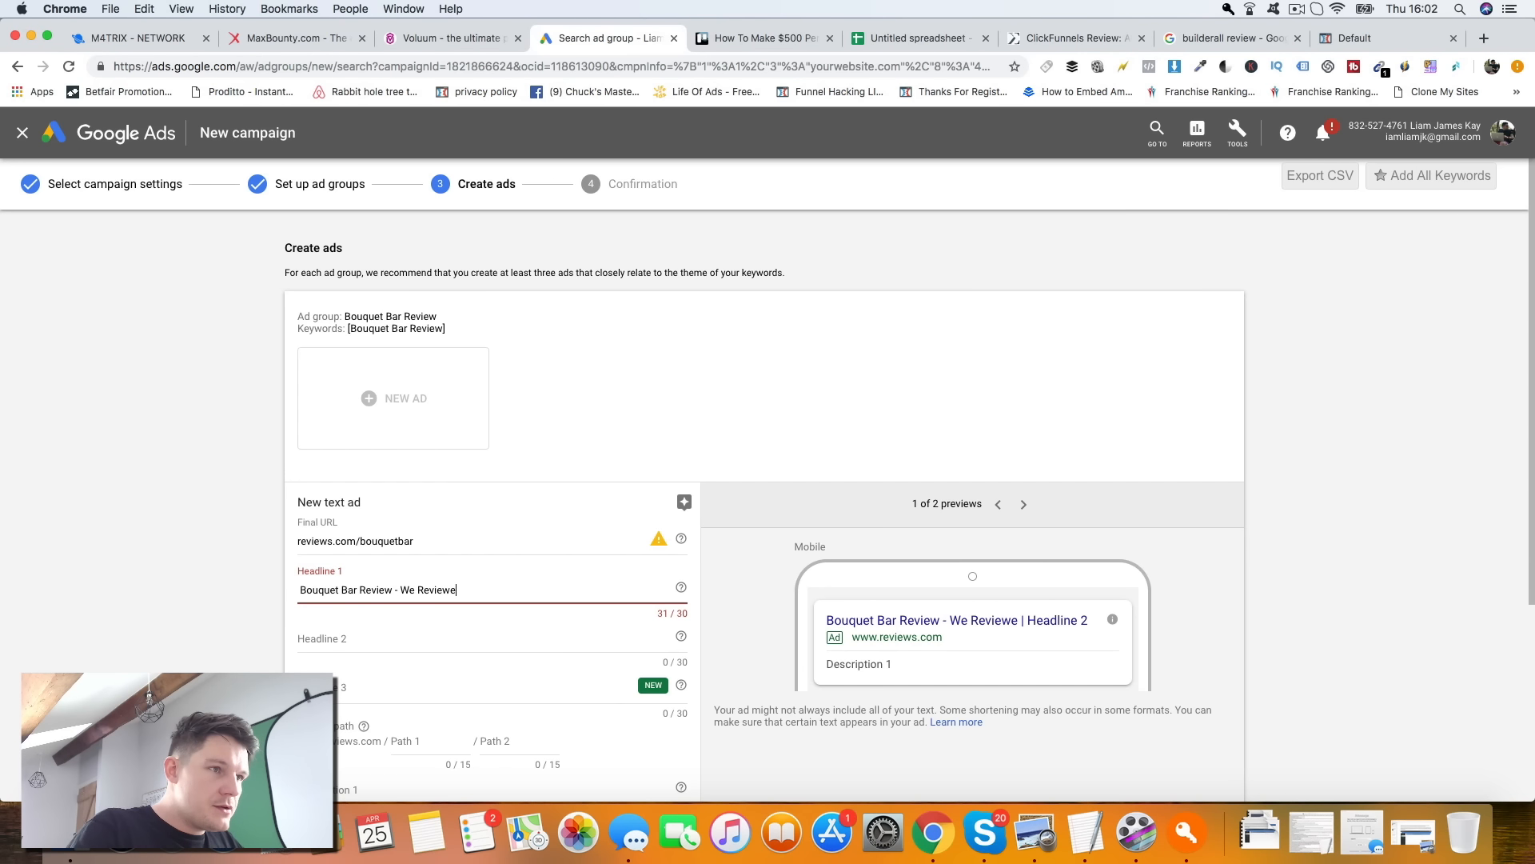
key("BackSpace")
key("BackSpace")
key("BackSpace")
key("BackSpace")
key("BackSpace")
key("BackSpace")
key("BackSpace")
key("BackSpace")
key("BackSpace")
key("BackSpace")
key("BackSpace")
key("BackSpace")
key("BackSpace")
key("BackSpace")
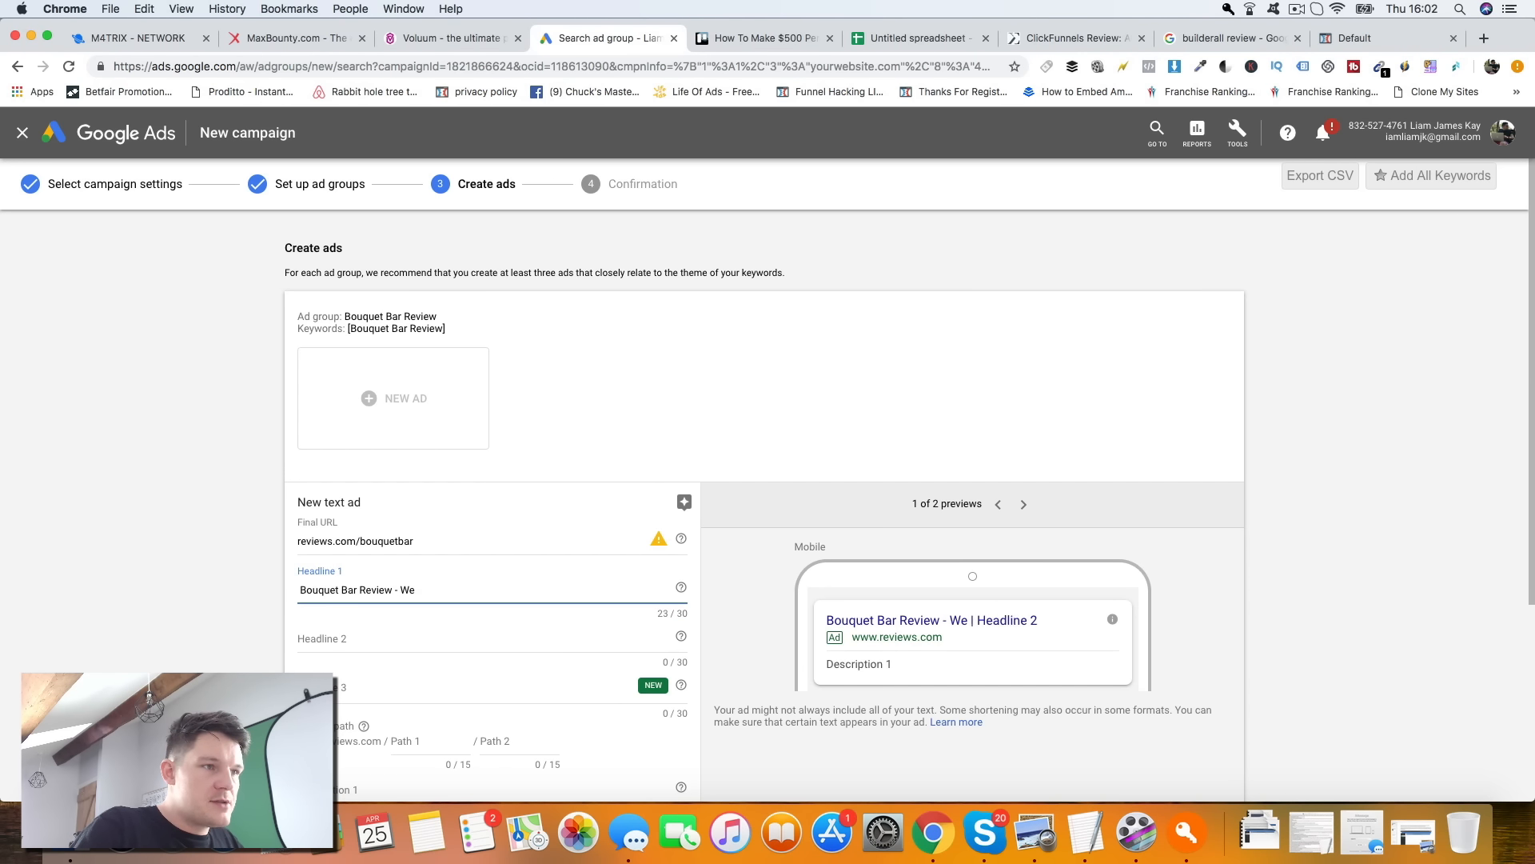
- Write Headline 2 starting with We Reviewed The No.1 Mother's, using No.1 instead of spelling out Number
left_click(376, 633)
type("We Reviewe")
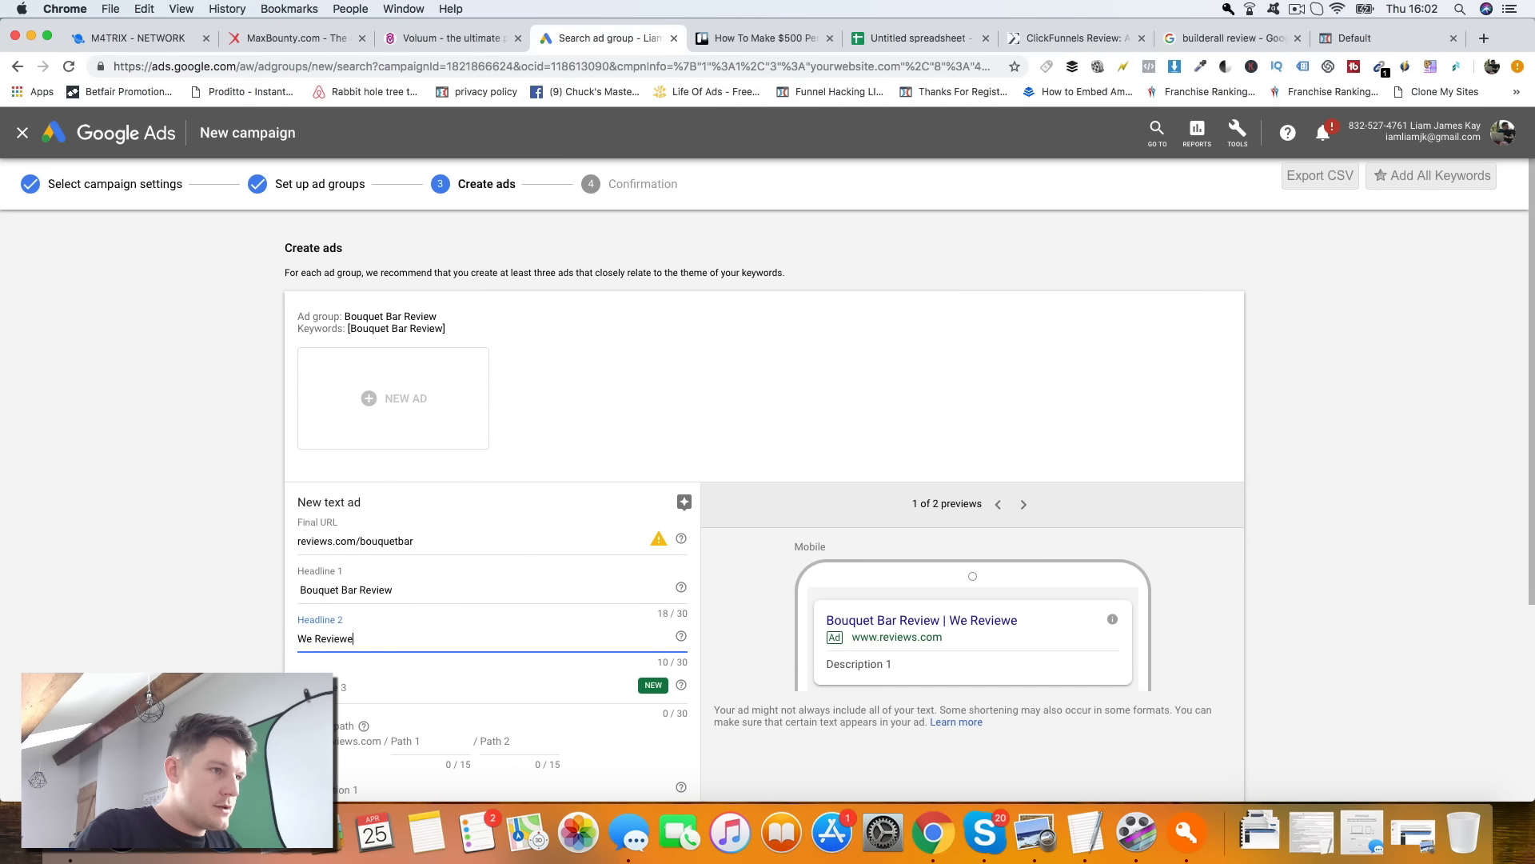
type("d The Number")
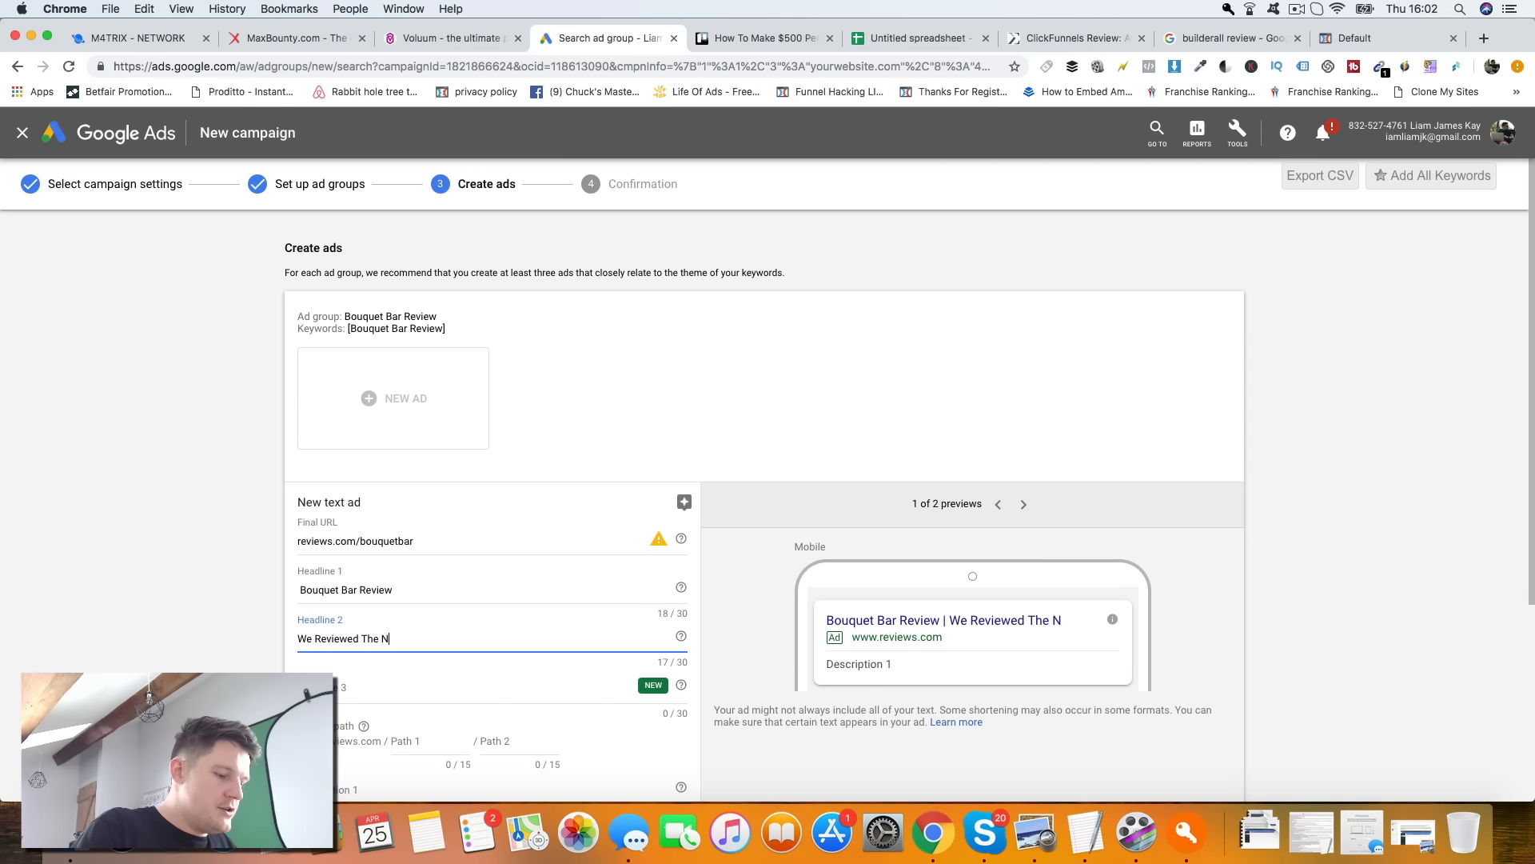
key("BackSpace")
key("BackSpace")
key("BackSpace")
key("BackSpace")
key("BackSpace")
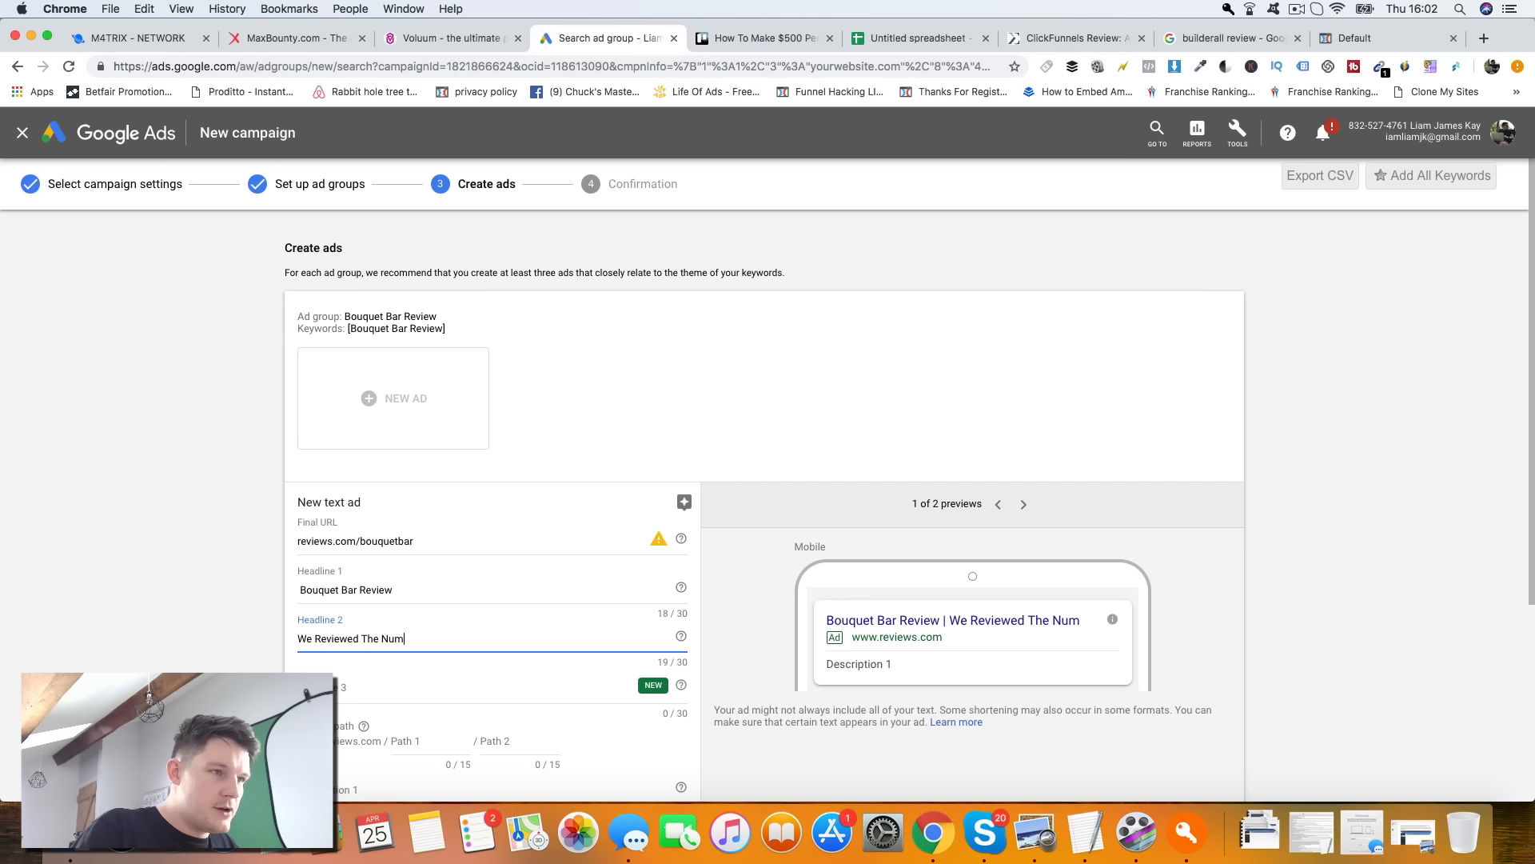
type("o.1 Mother's D")
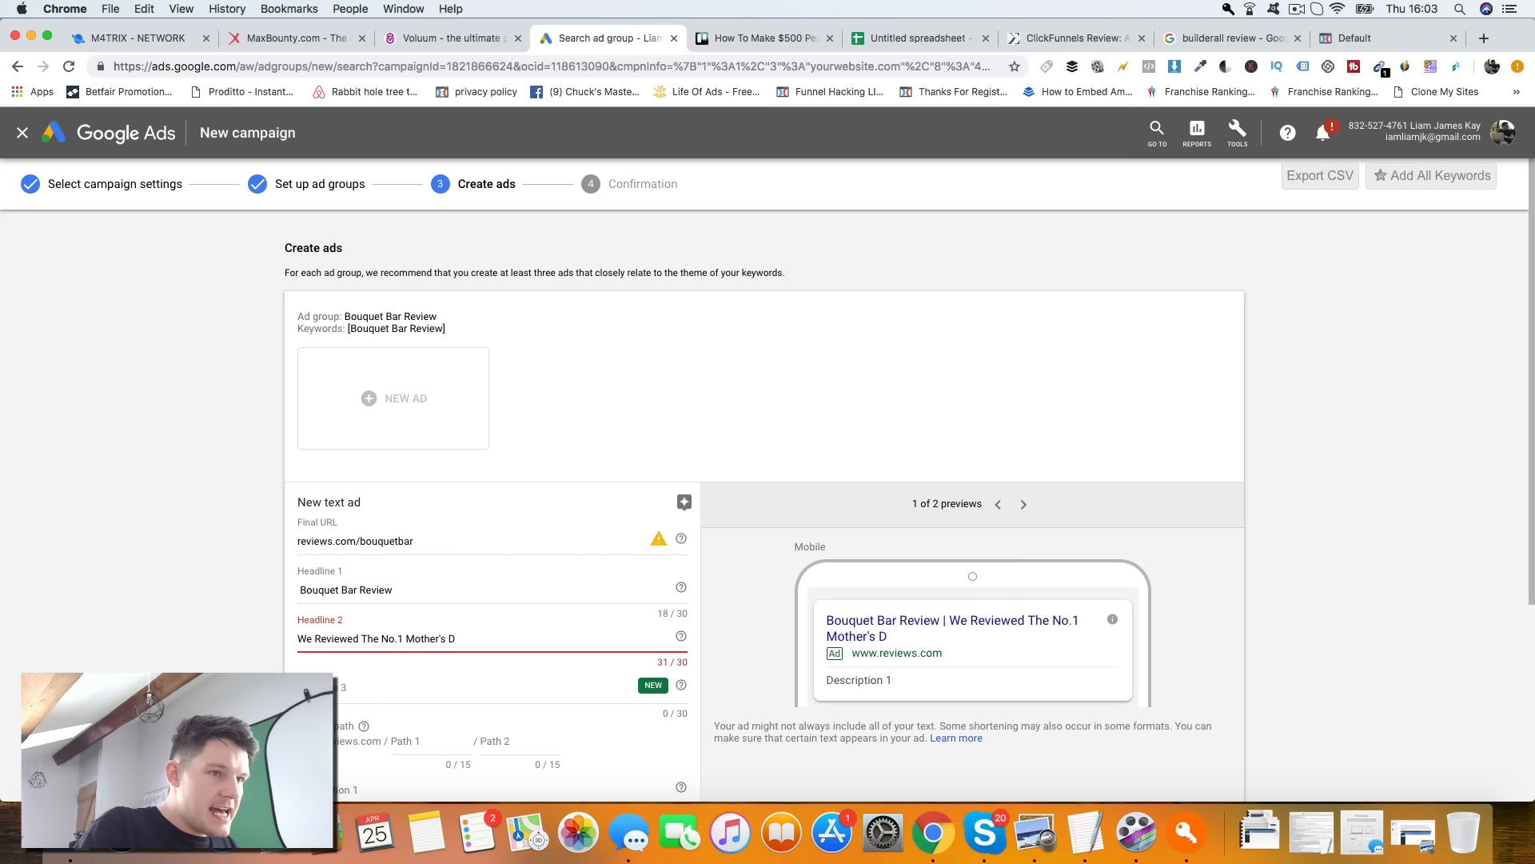
- Shorten Headline 2 to We Reviewed The No.1, move Mother's into Headline 3 and complete it as Mother's Day gift 2019
key("BackSpace")
key("BackSpace")
key("BackSpace")
left_click_drag(443, 637, 405, 639)
left_click(445, 637)
key("super+x")
left_click(362, 689)
key("super+v")
type("s")
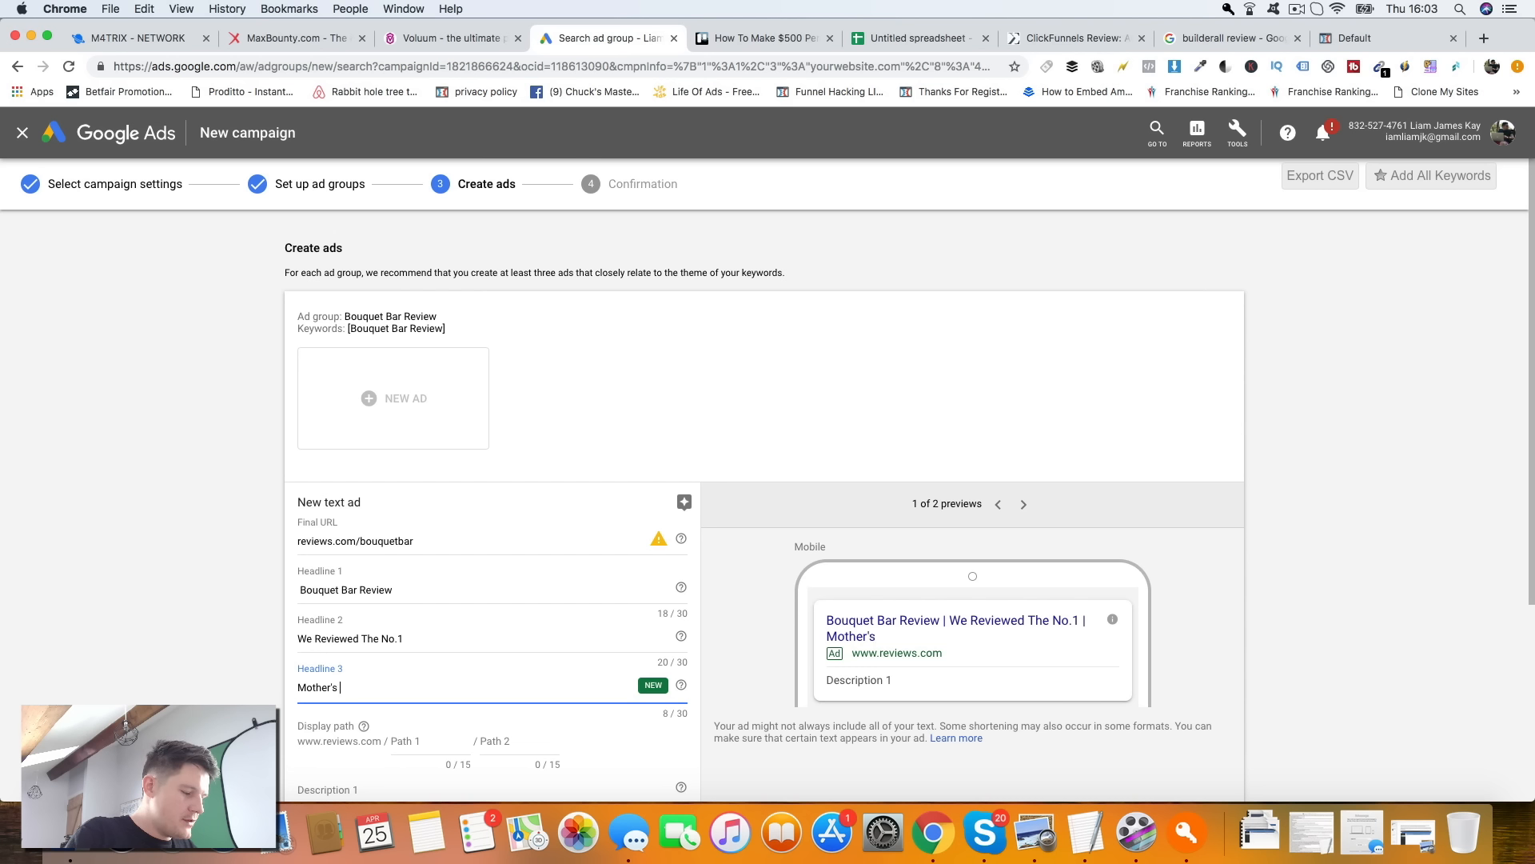
type(" Day gift 2018")
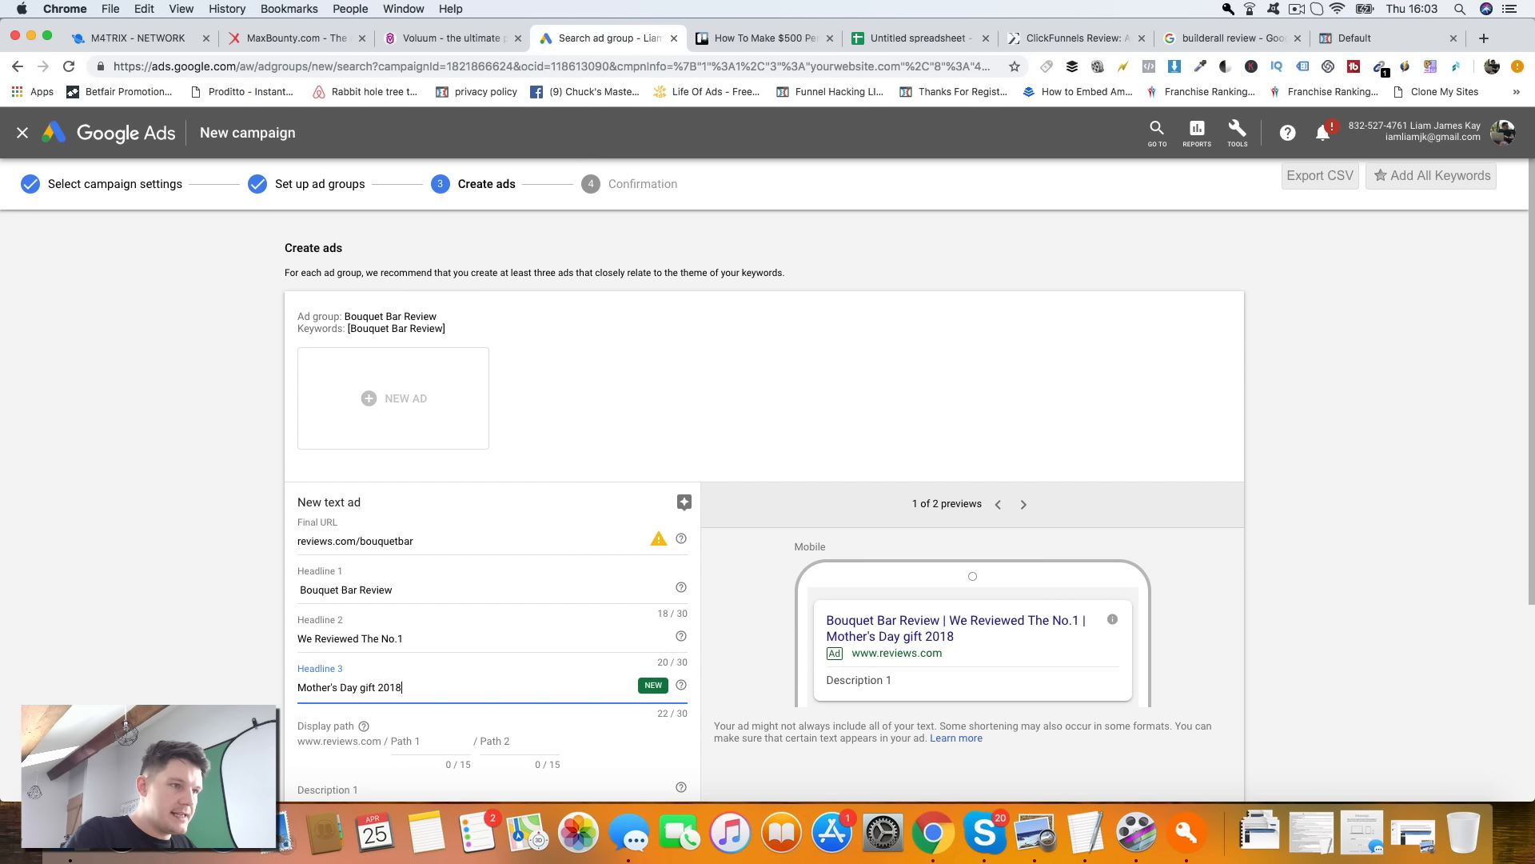
key("BackSpace")
type("9")
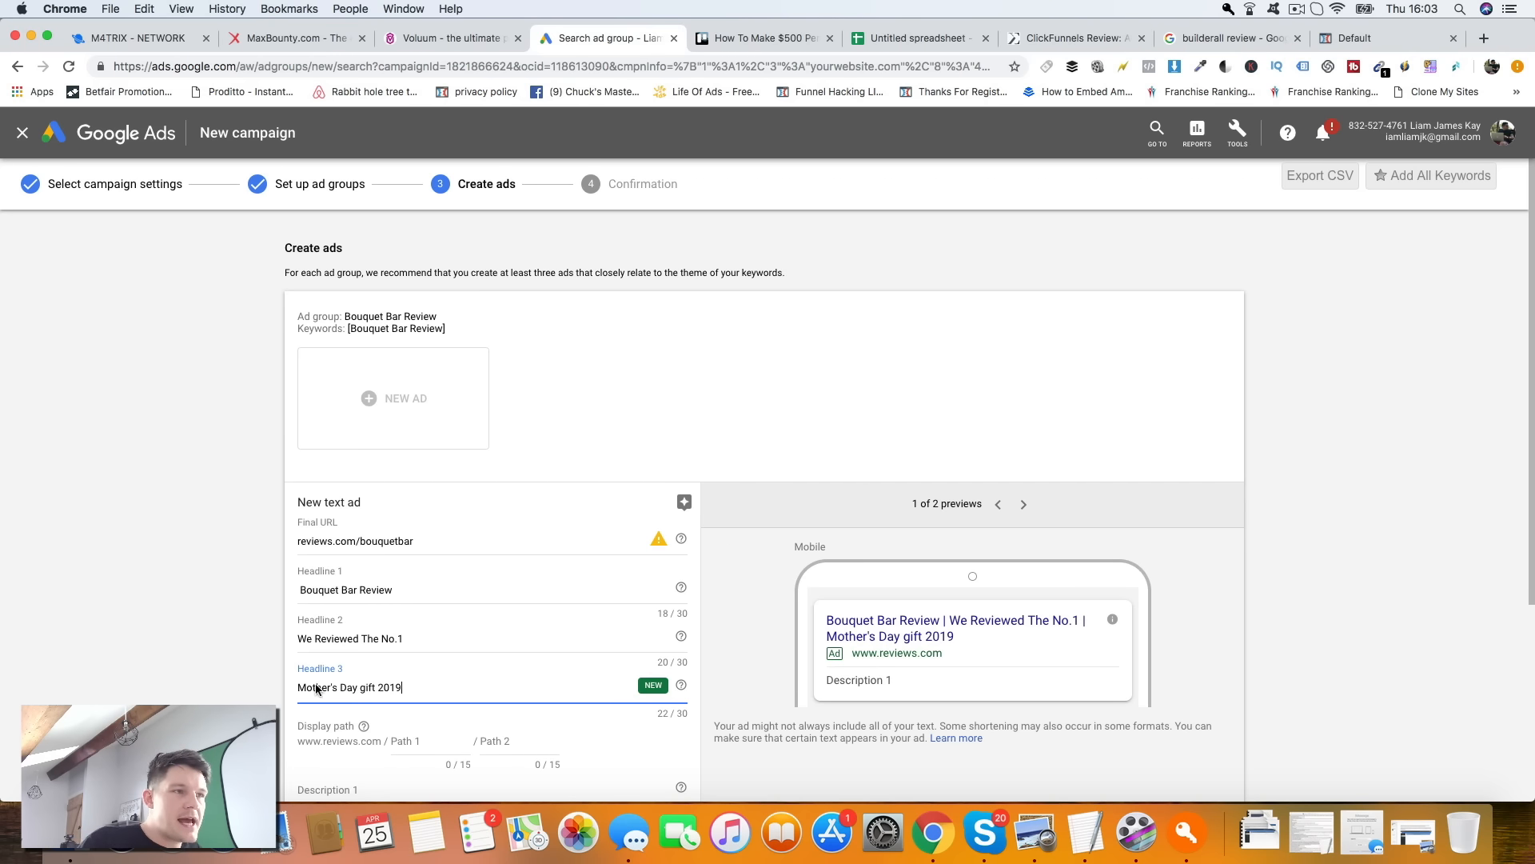
- Go over the wording of Headline 2 and Headline 1 and how the headlines read together
left_click(426, 638)
key("super+a")
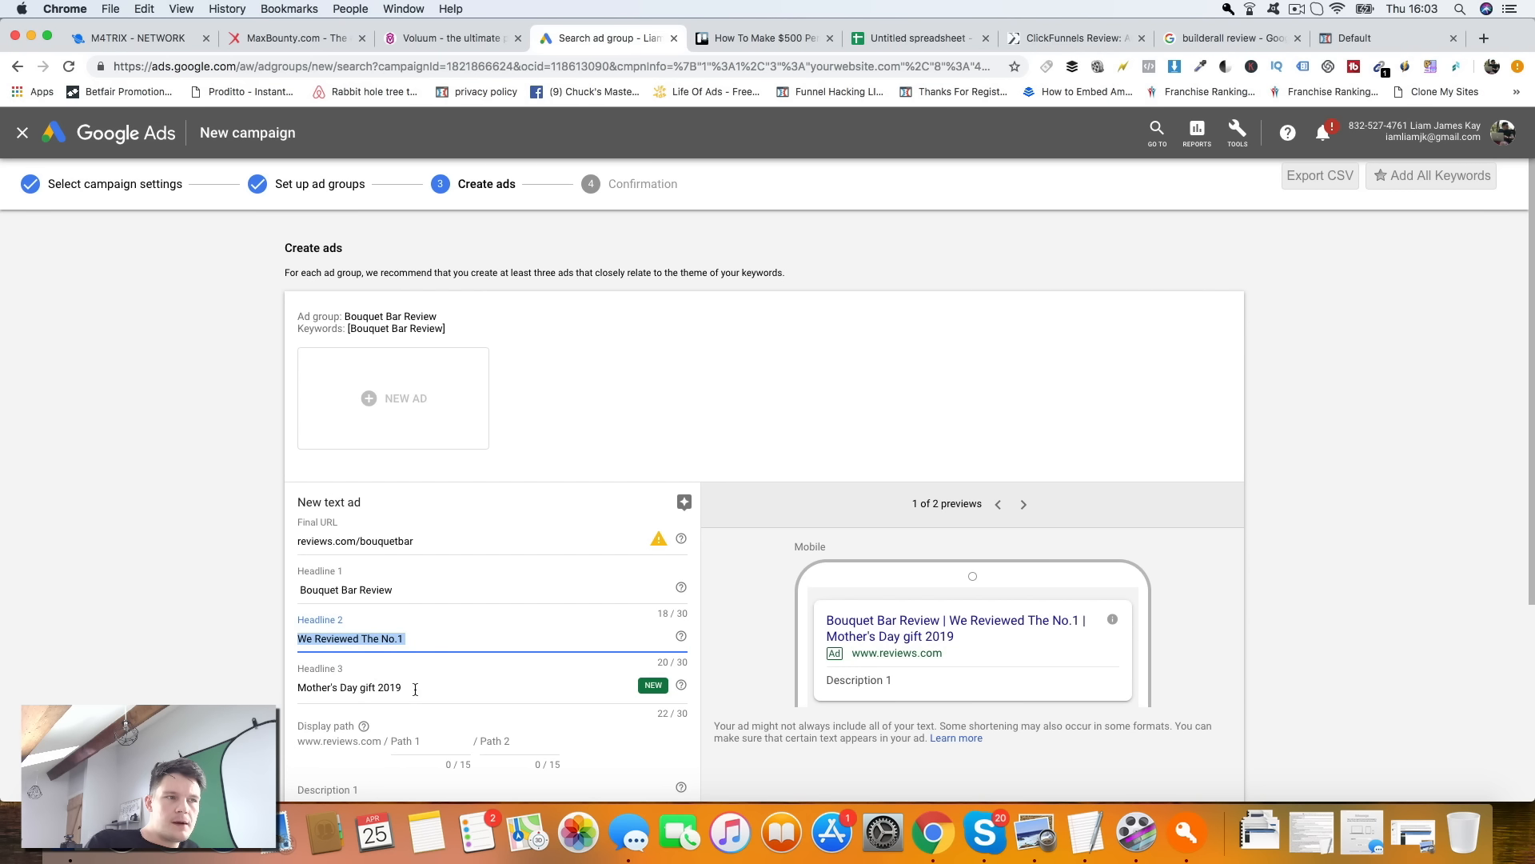
key("Tab")
key("shift+Tab")
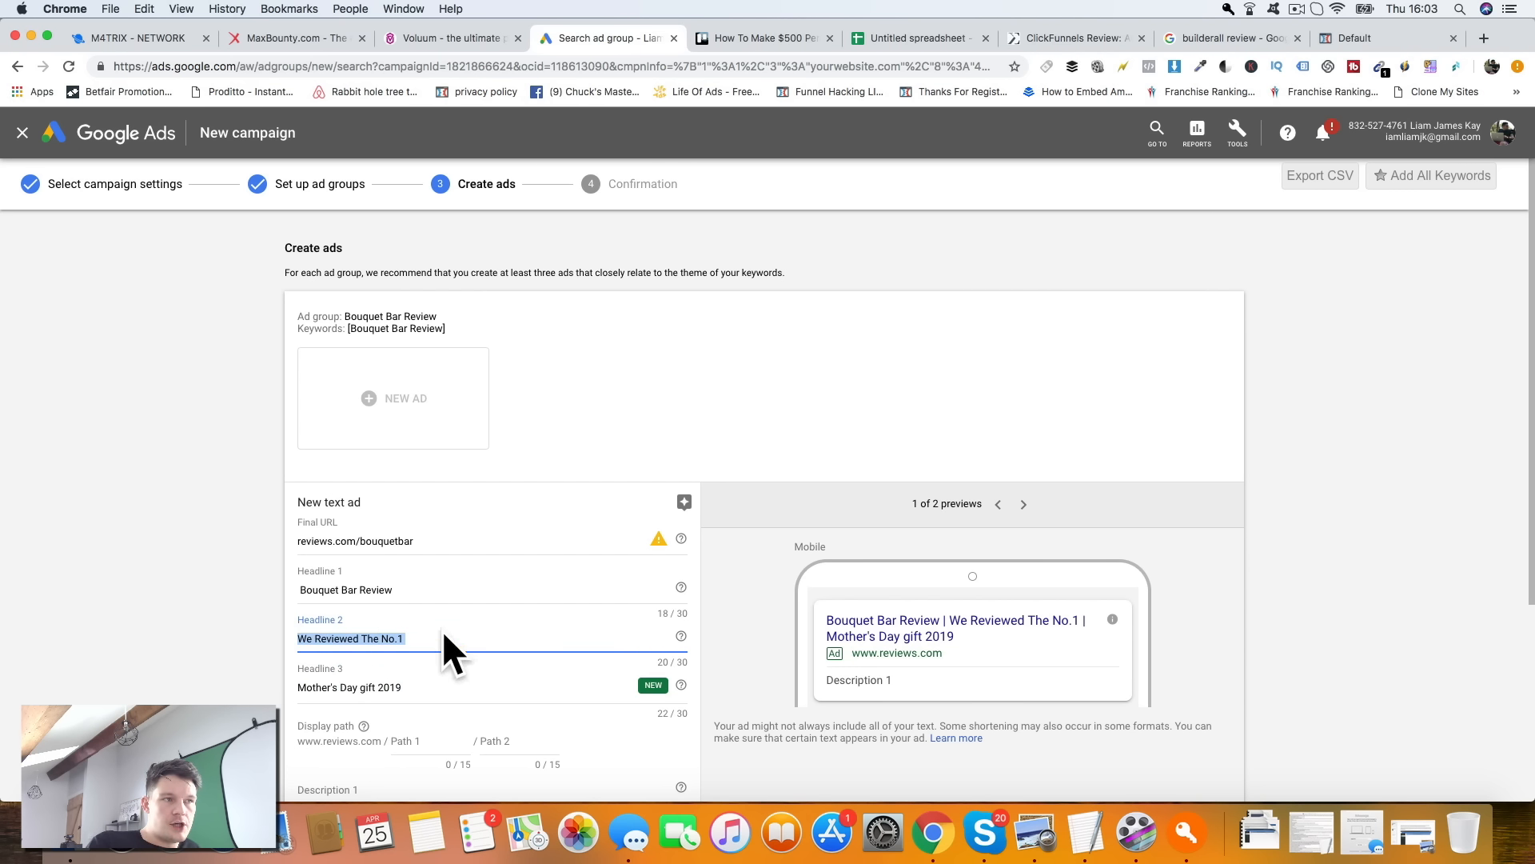
left_click(413, 640)
left_click_drag(437, 640, 265, 643)
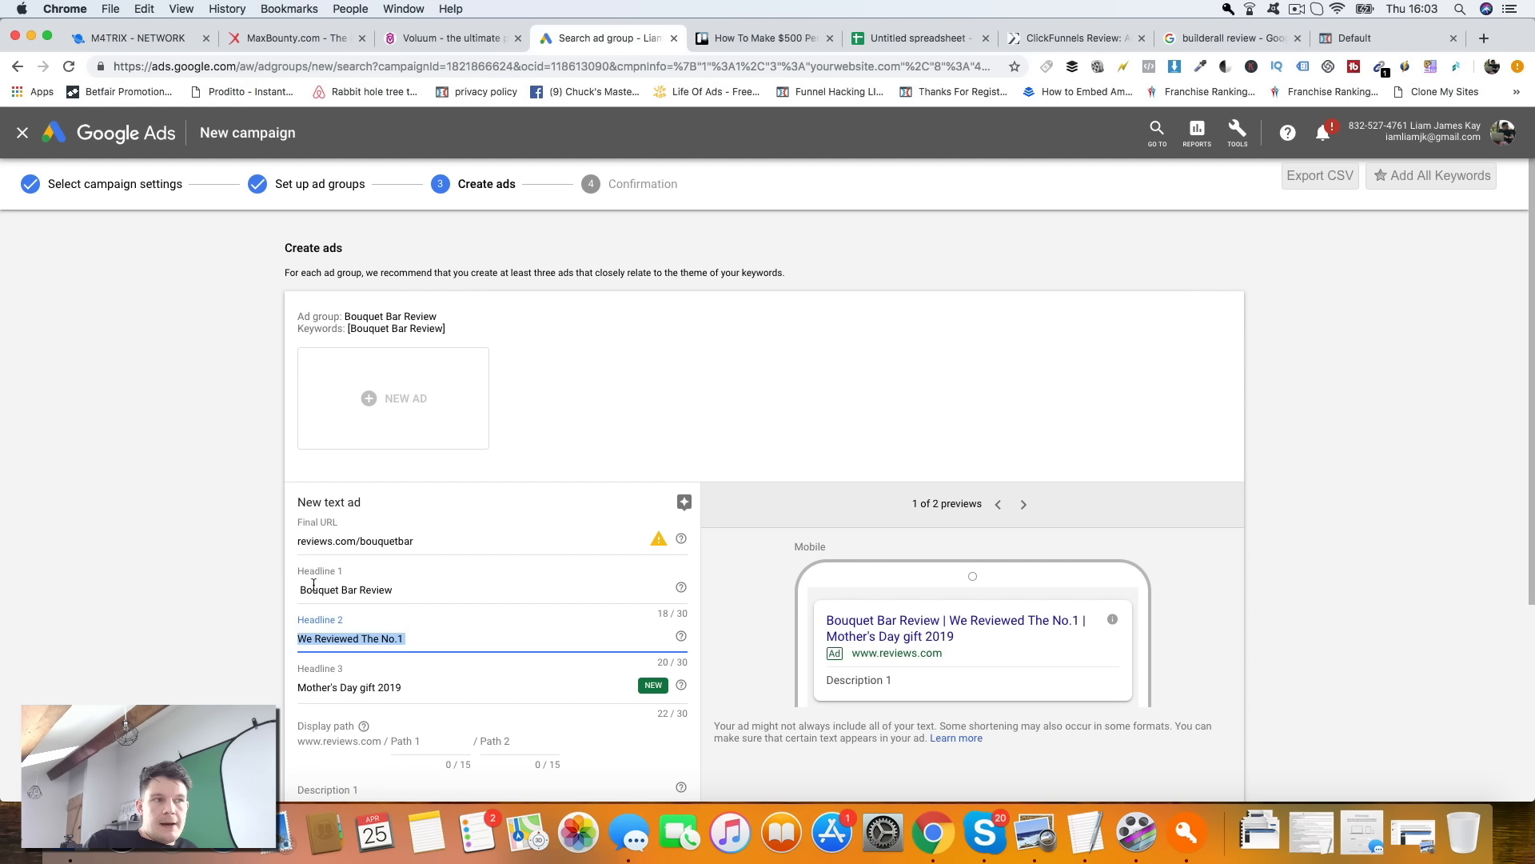
triple_click(349, 592)
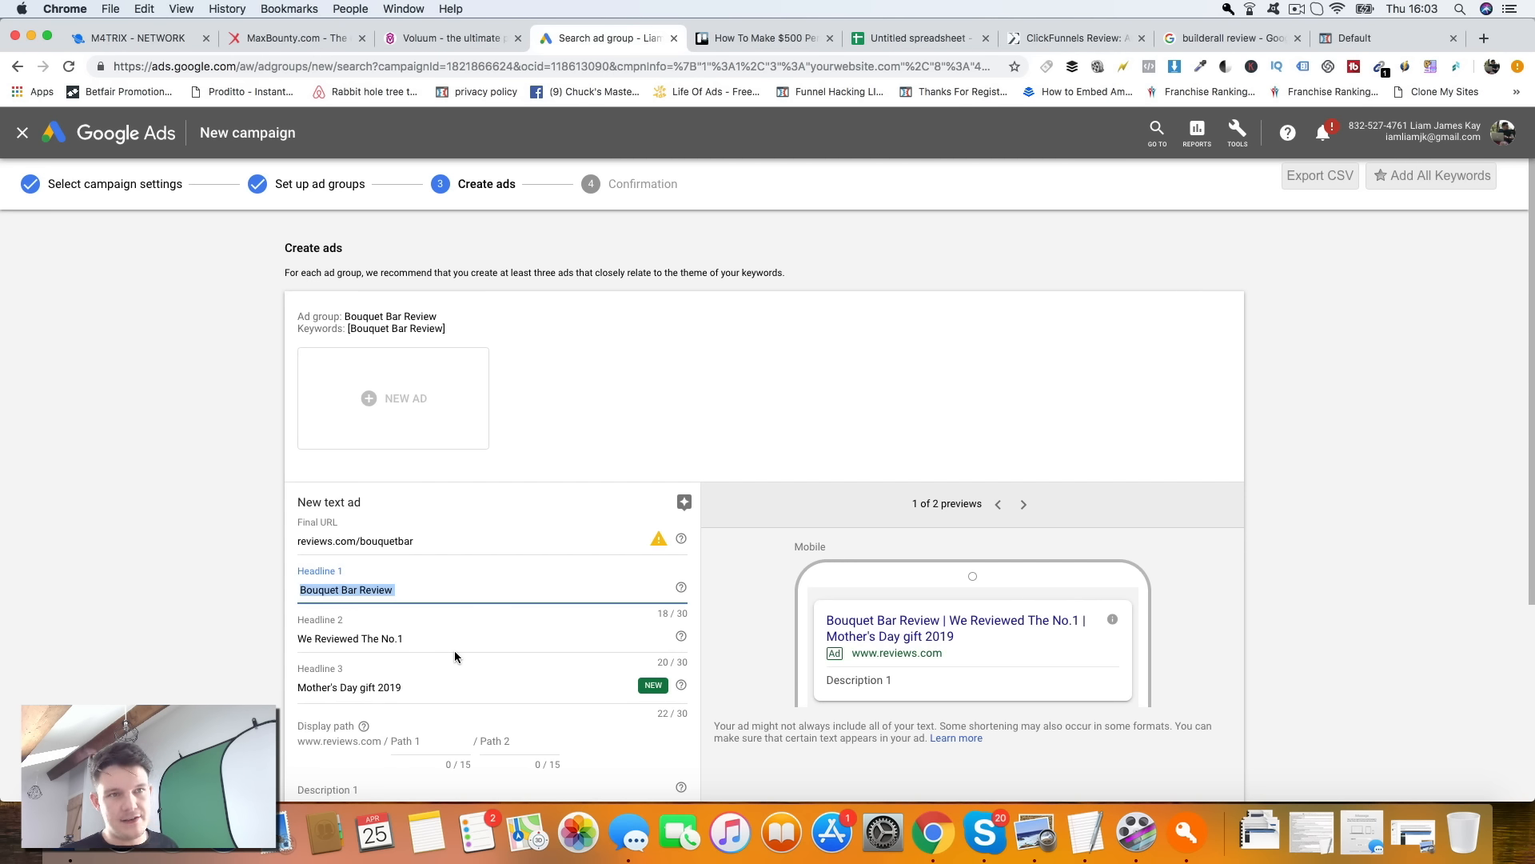
- Compare the domain in the ad's display path with the bouquetbar ending of the final URL
left_click(404, 742)
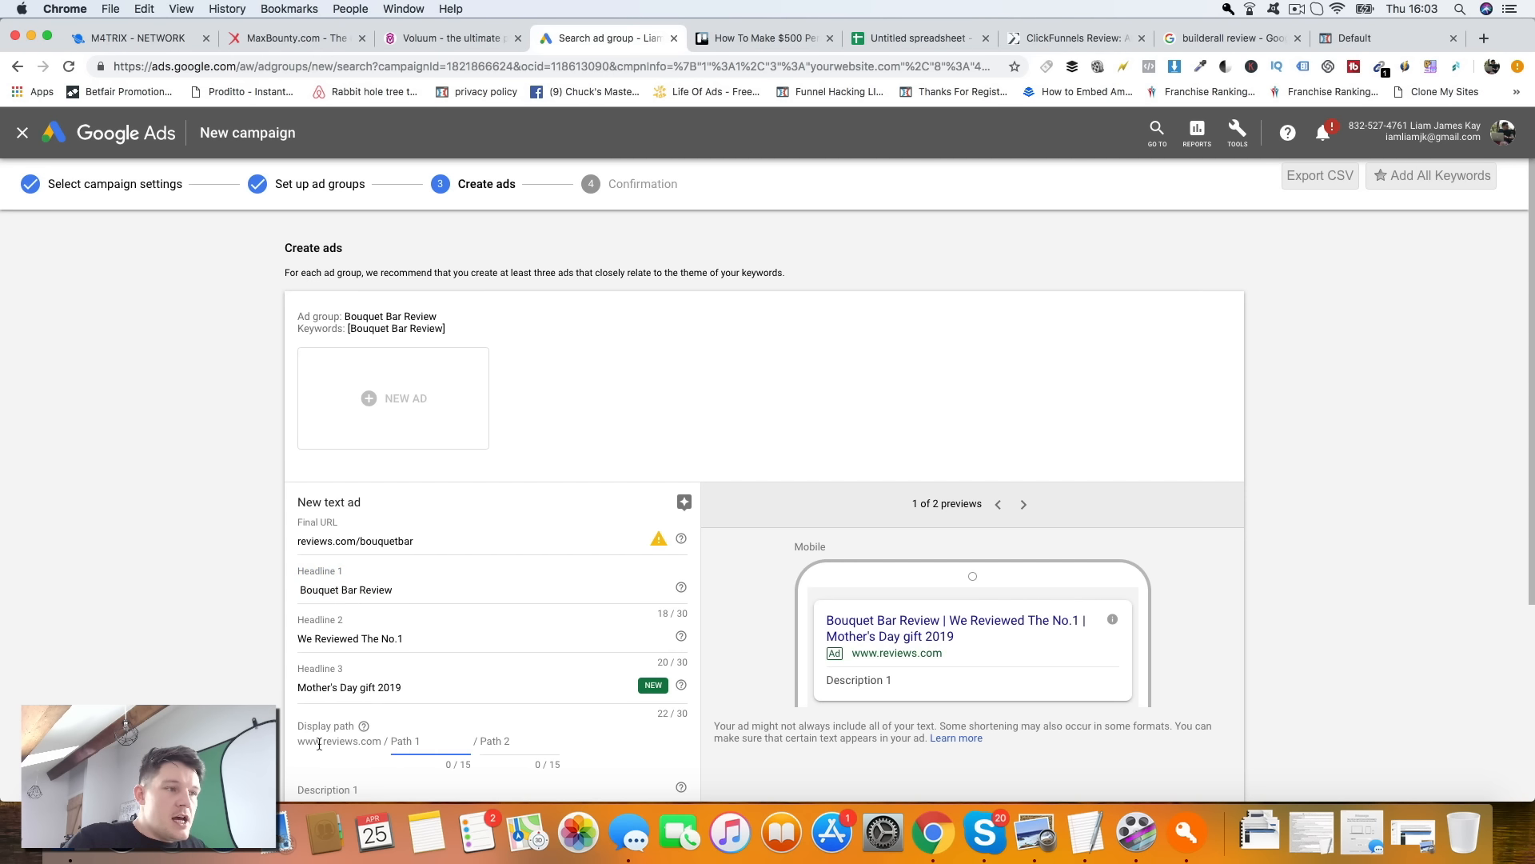
scroll(319, 744, "down", 2)
left_click_drag(298, 671, 370, 665)
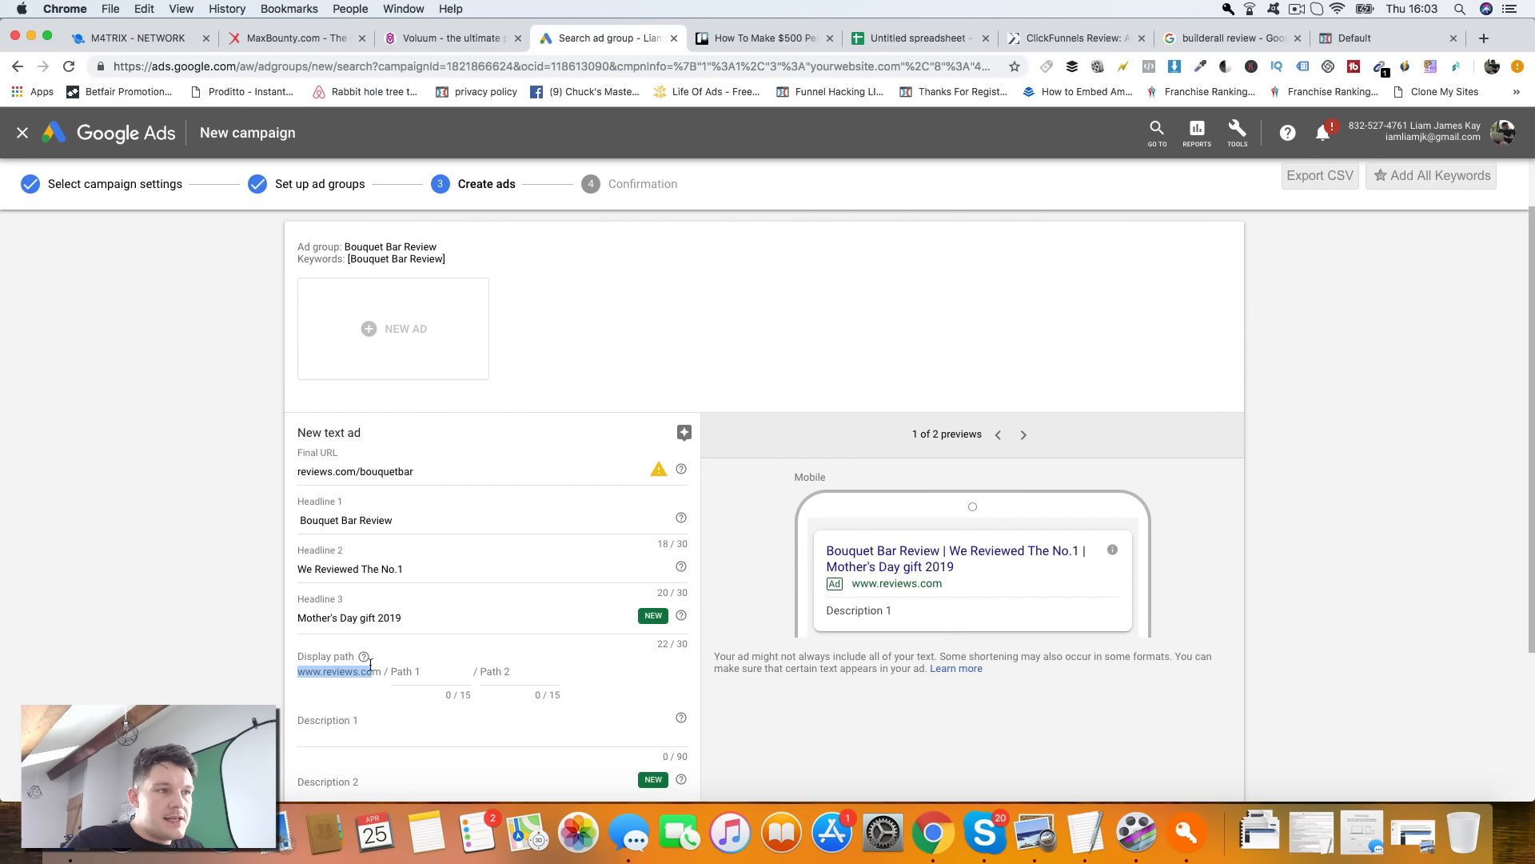
left_click(375, 672)
left_click_drag(414, 475, 360, 475)
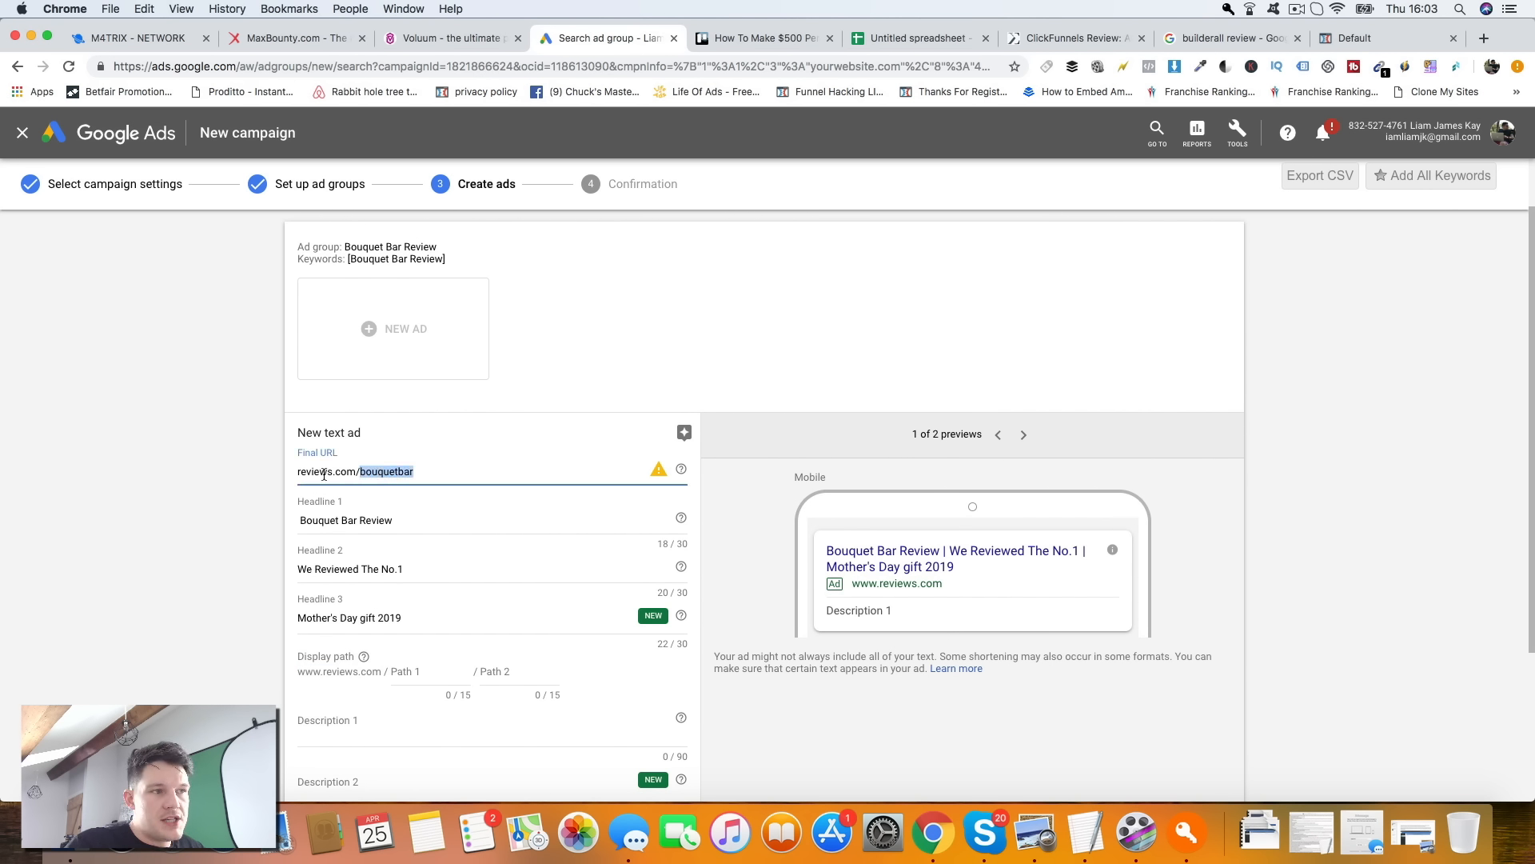
left_click(443, 473)
left_click_drag(423, 473, 359, 473)
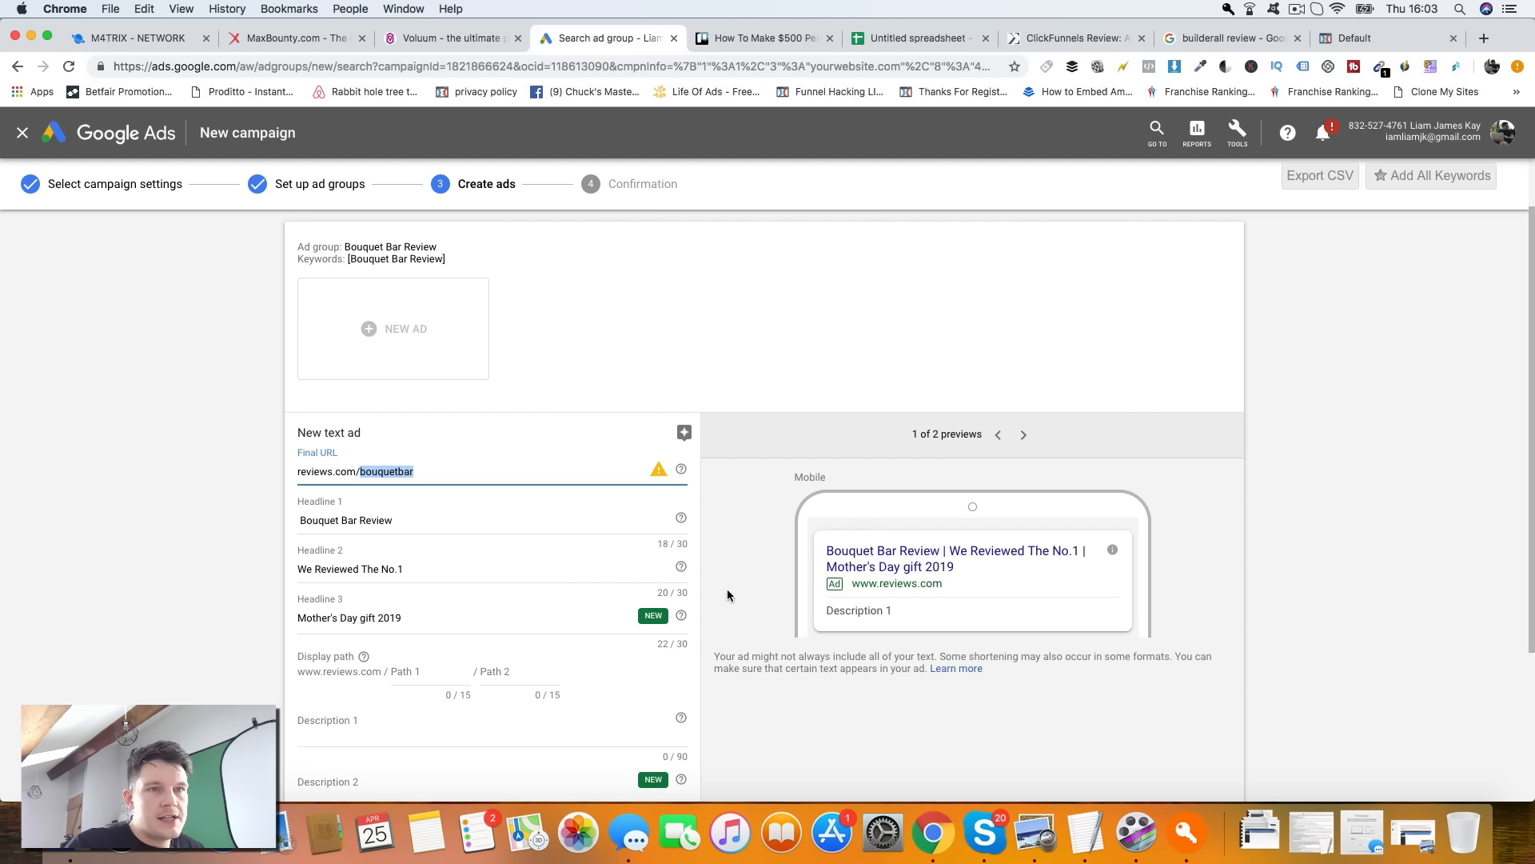
- Set the display path to bouquetbar for Path 1 and review for Path 2
left_click(407, 682)
left_click(478, 673)
key("shift+Tab")
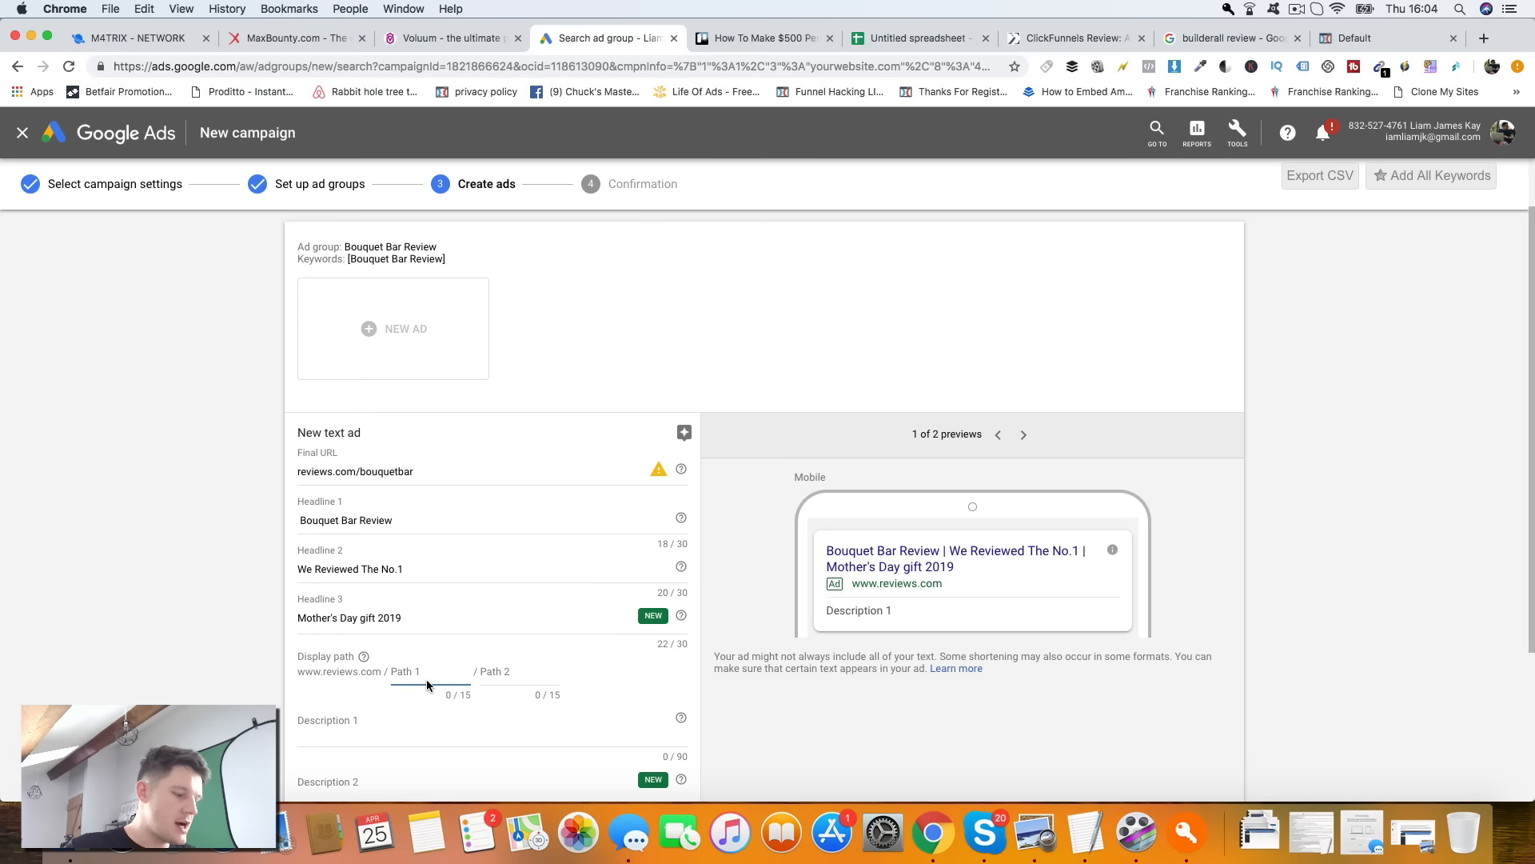
type("bou")
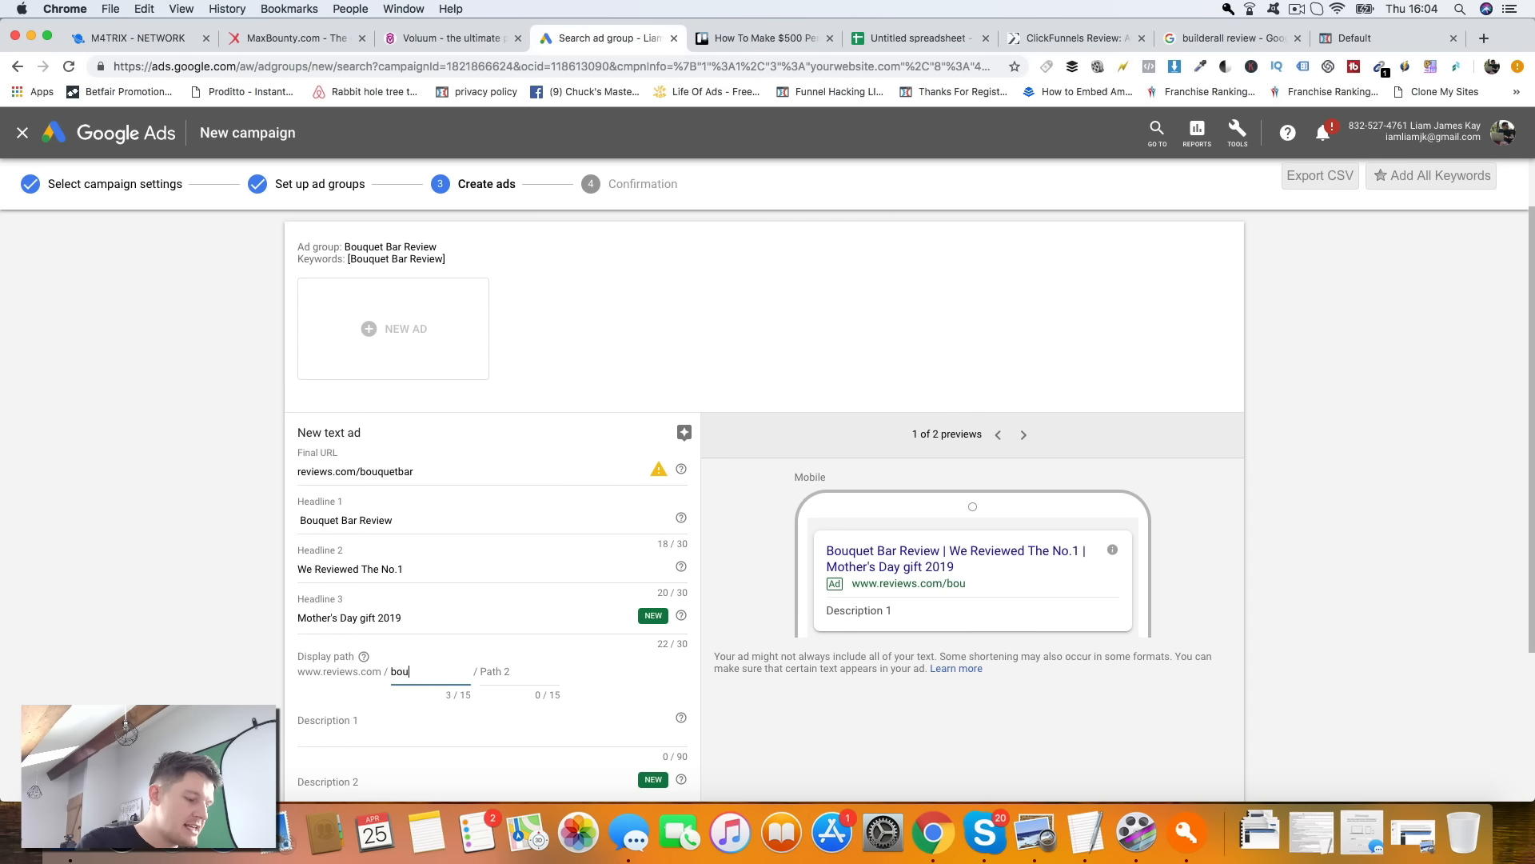
type("quetbar")
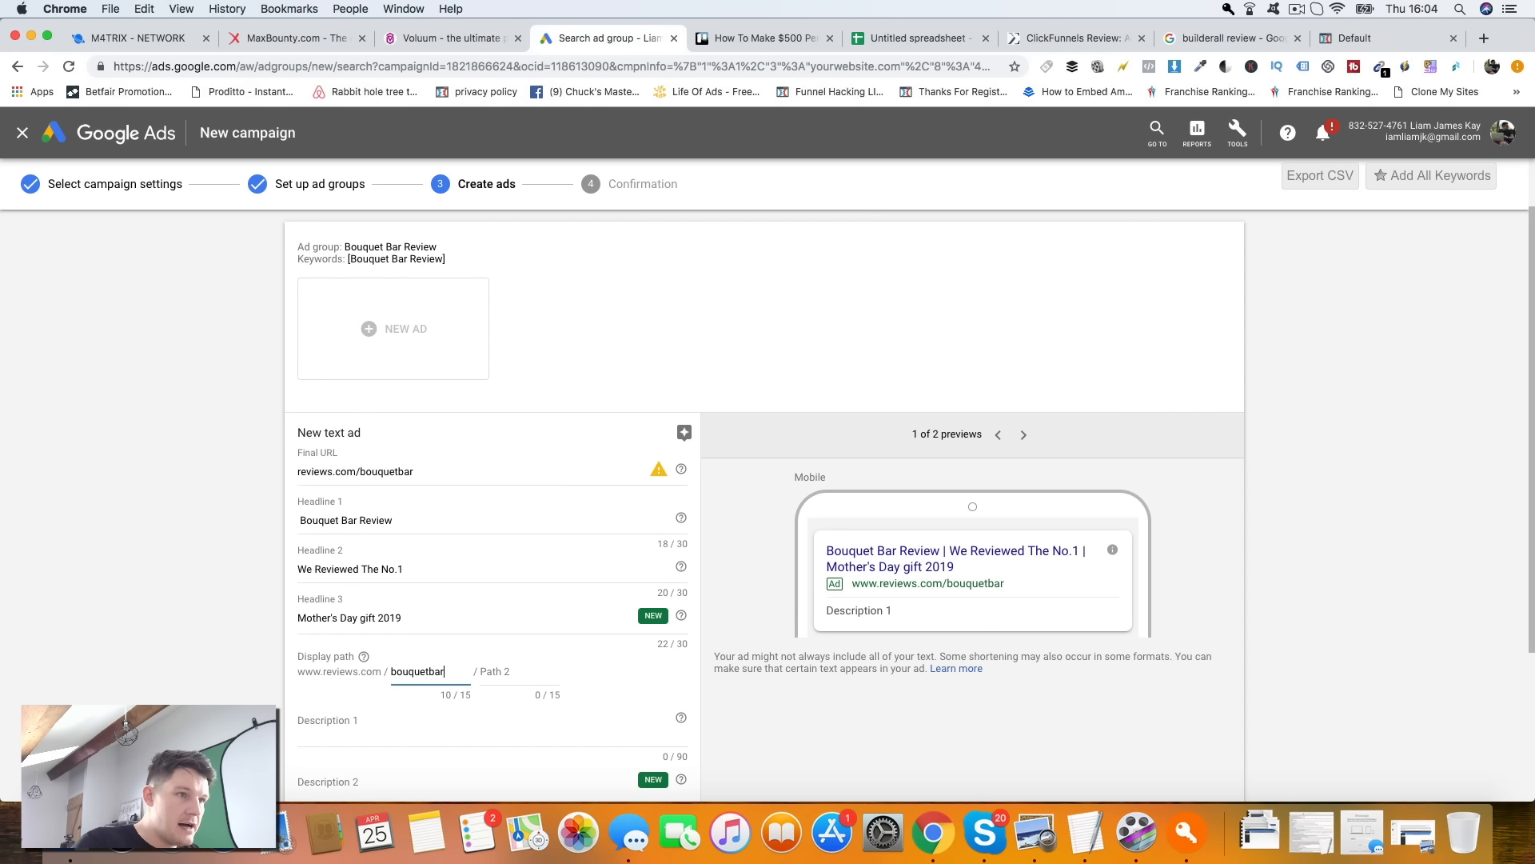
key("Tab")
type("review")
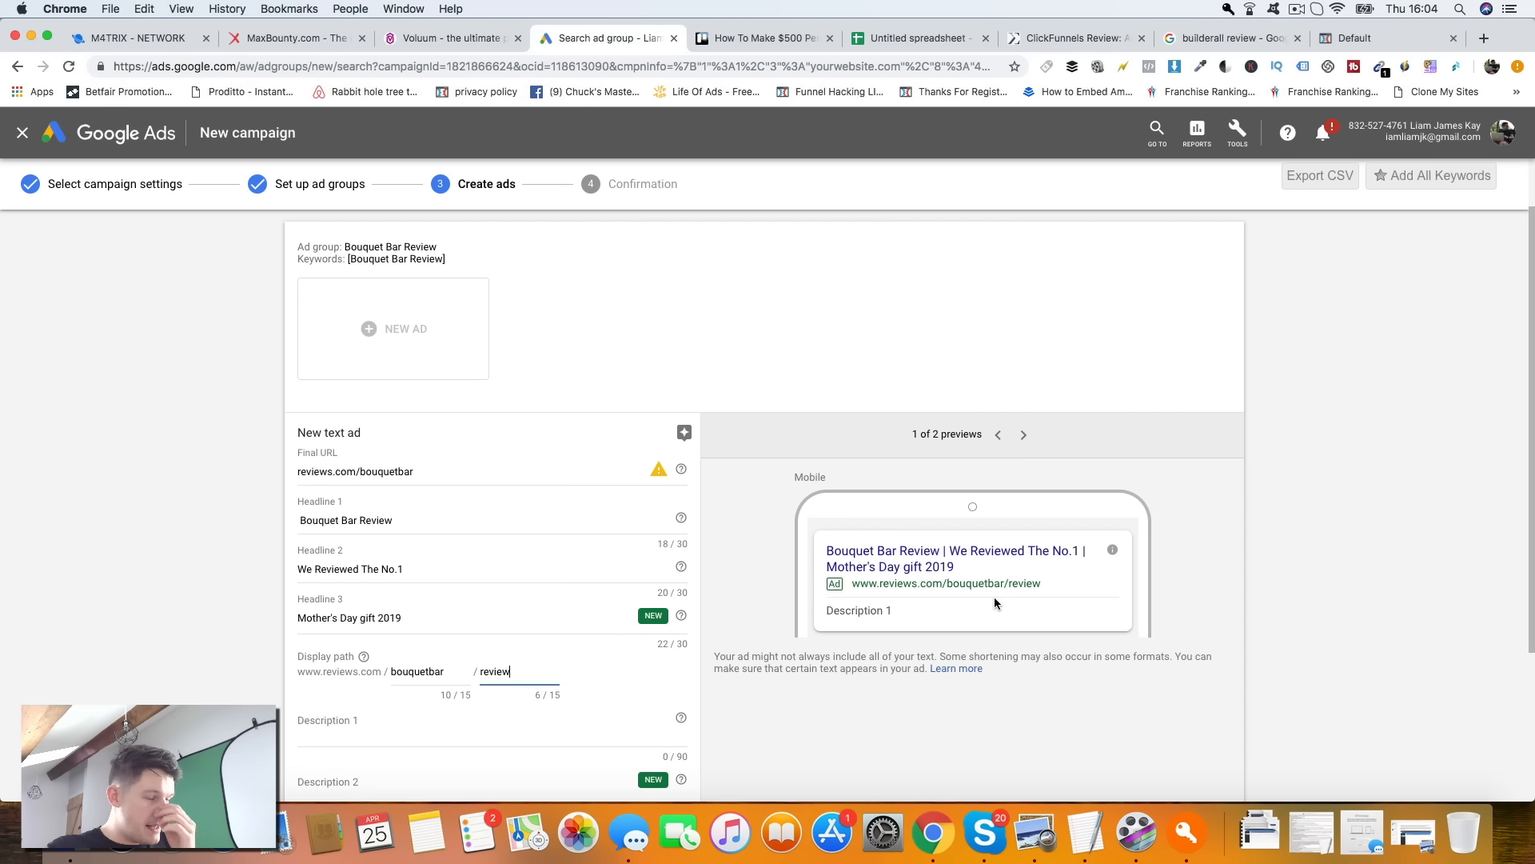
- Fill in placeholder descriptions: "we reviewed thened" for Description 1 and "d" for Description 2
scroll(395, 746, "down", 2)
left_click(343, 632)
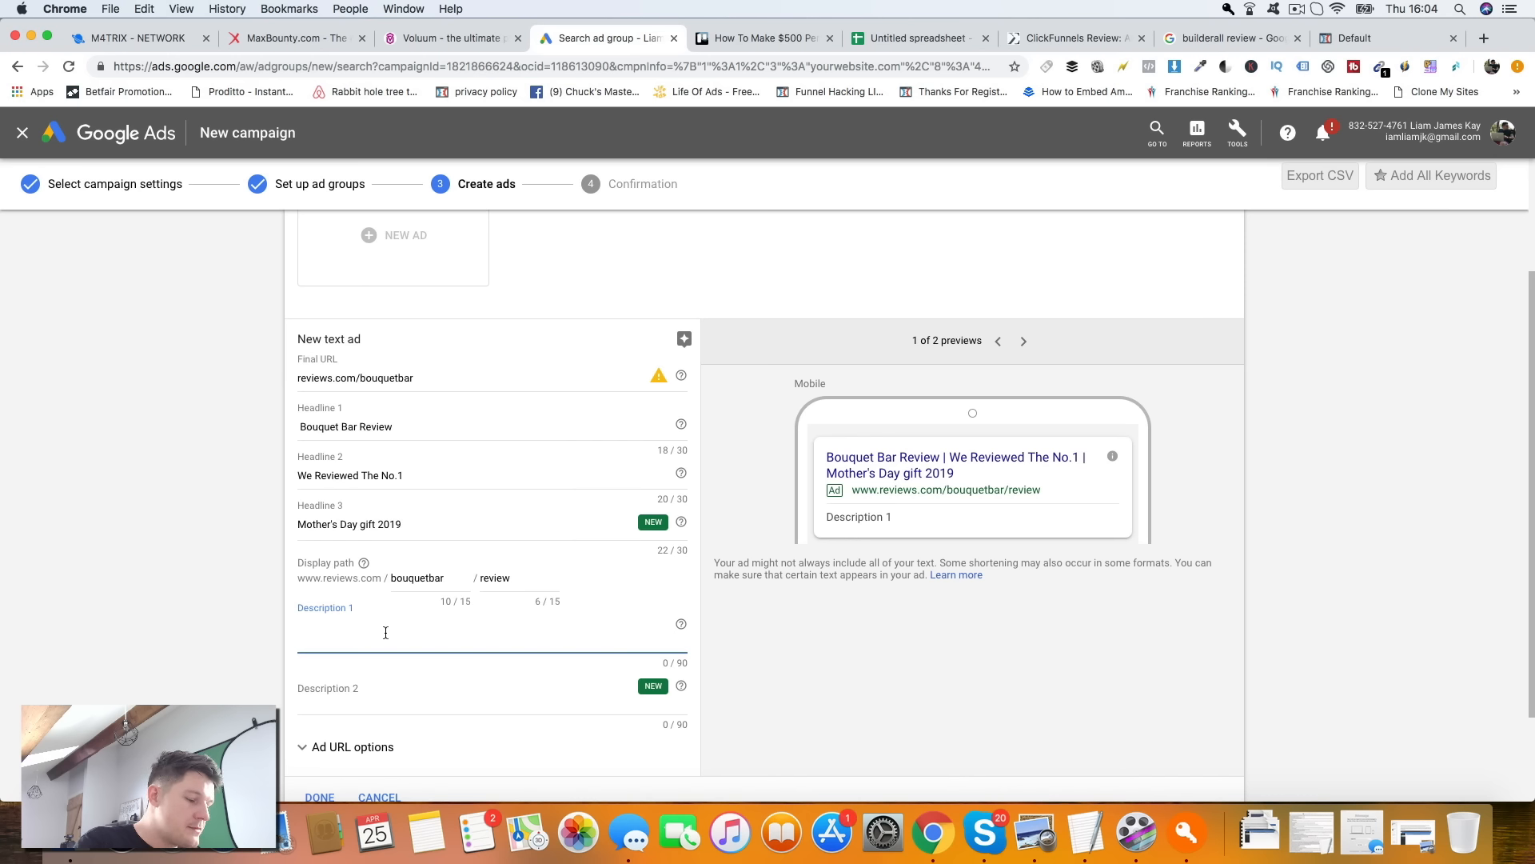
type("we reviewed thened")
left_click(383, 704)
type("d")
scroll(533, 621, "down", 2)
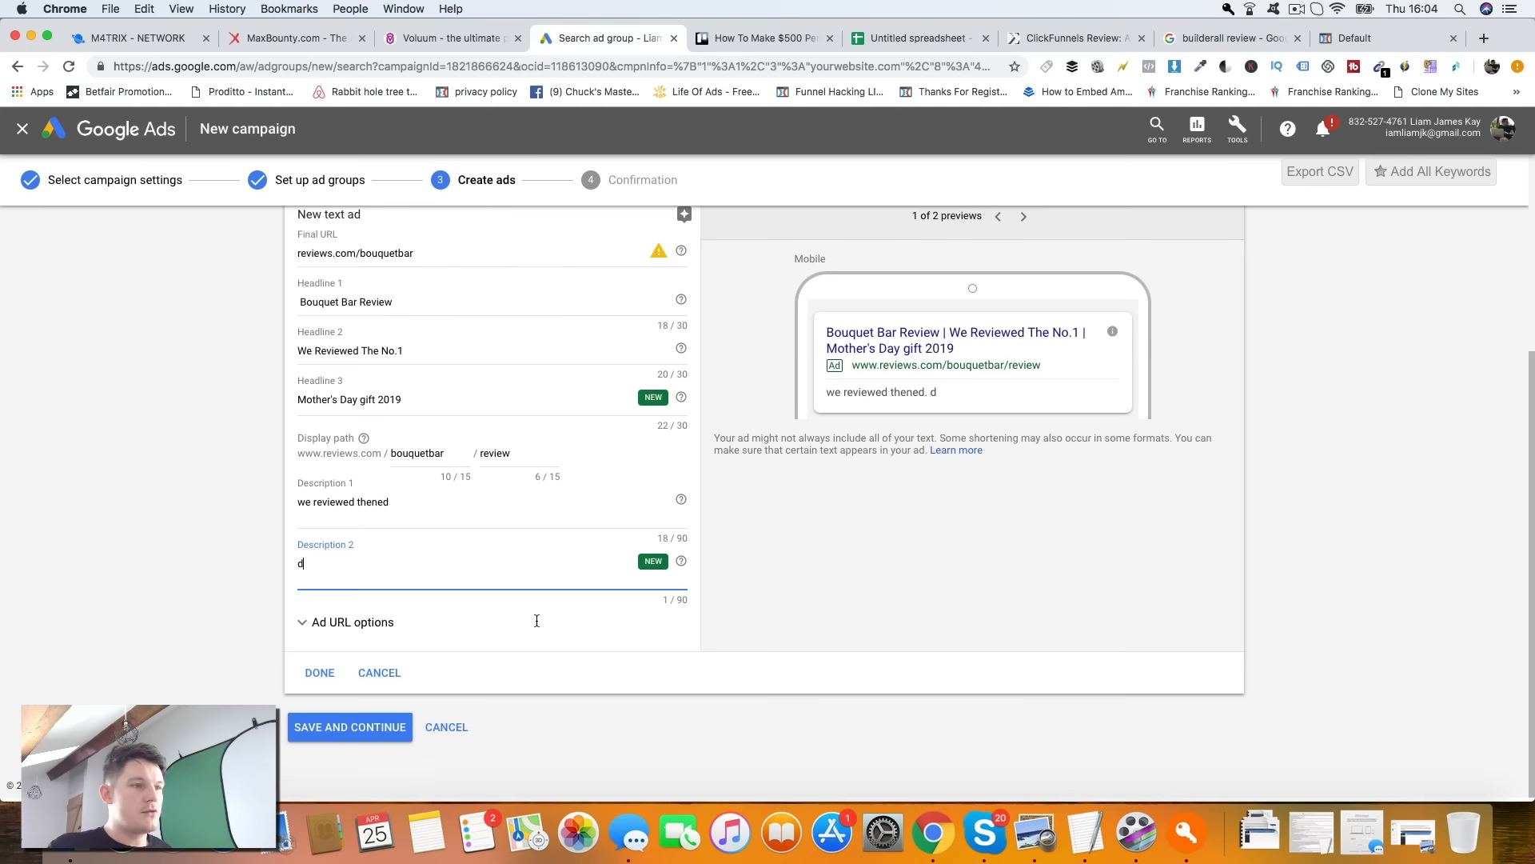
- Check the ad URL options without entering anything, and save the ad to reach the campaign confirmation
left_click(362, 620)
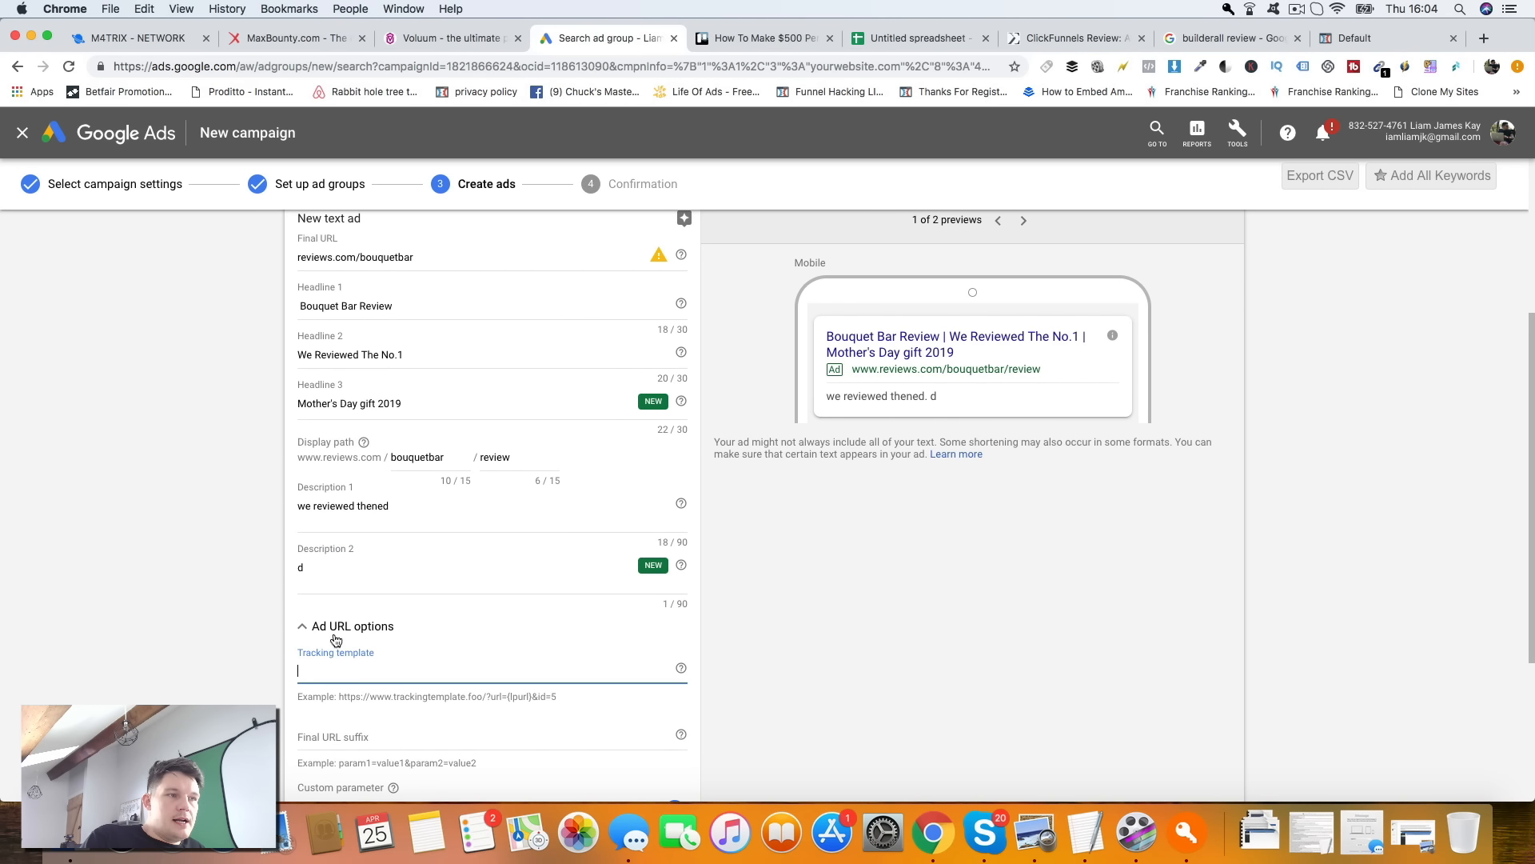
left_click(336, 630)
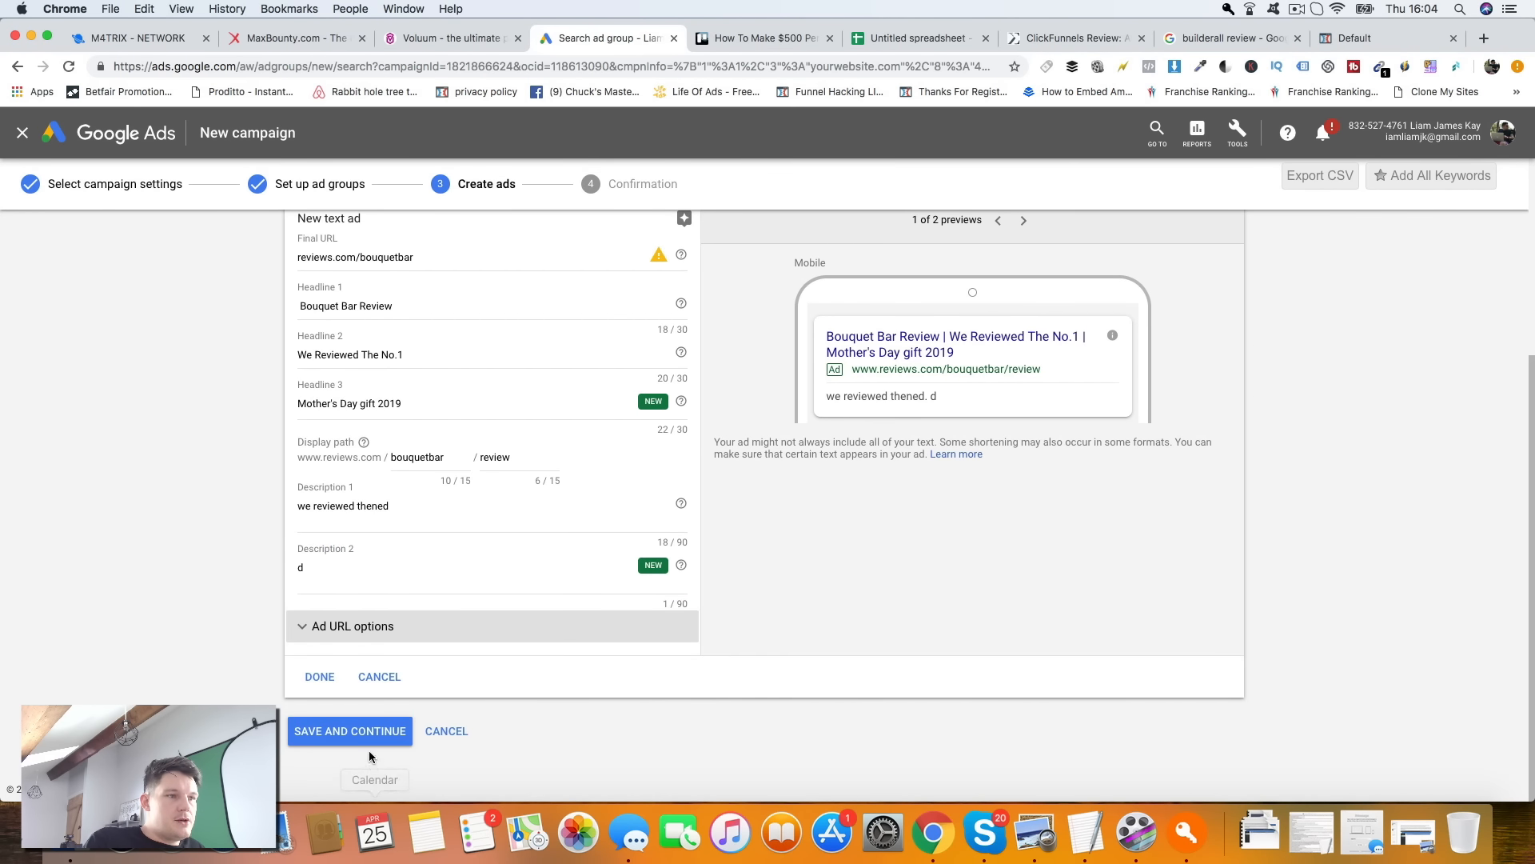
left_click(357, 730)
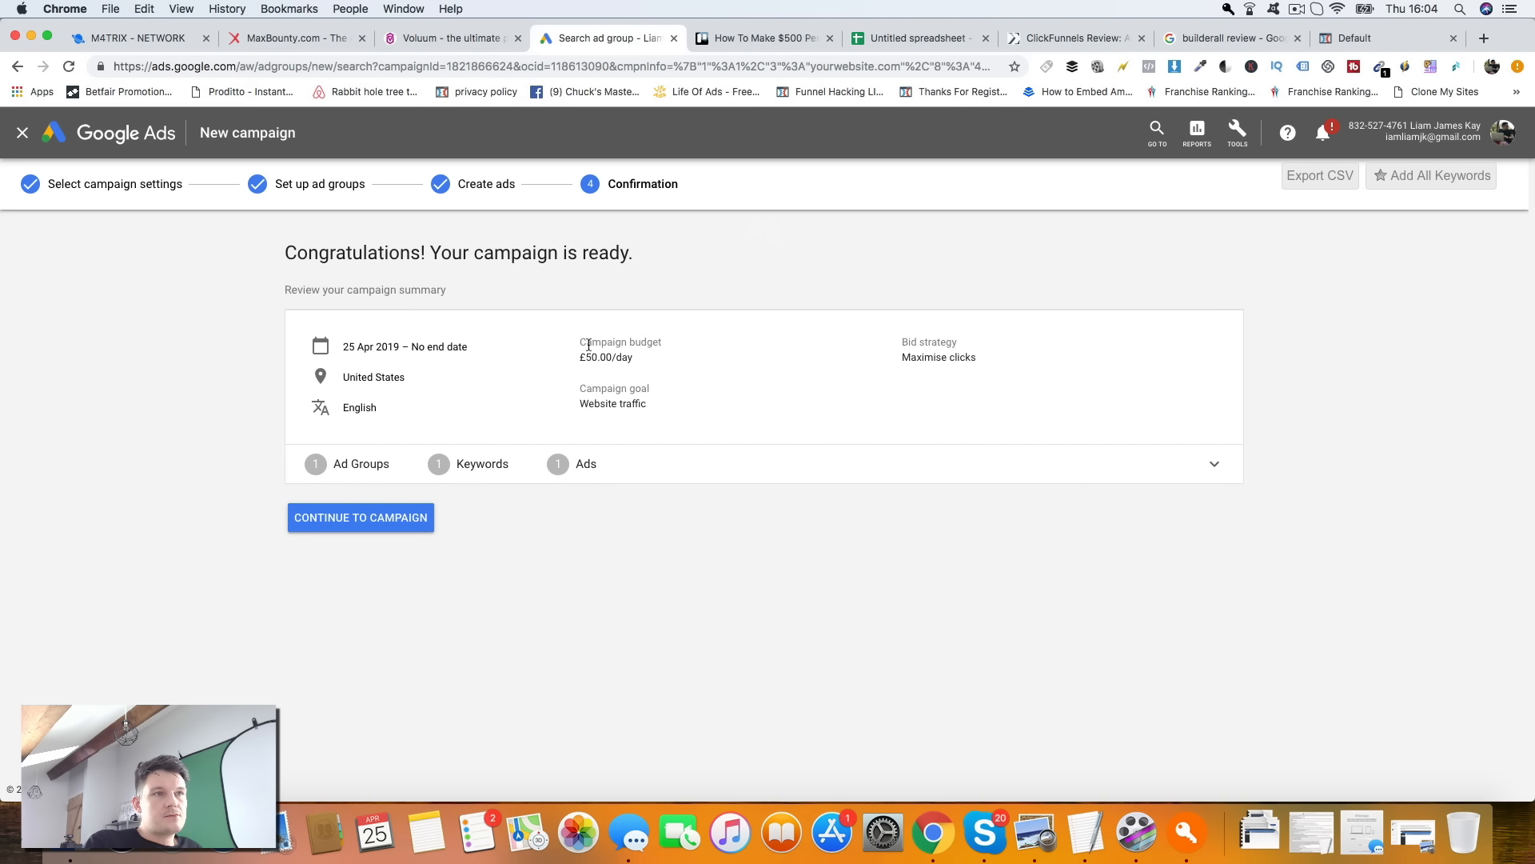
- Open the finished Bouquet Bar campaign and check its keywords and ad groups
left_click(357, 524)
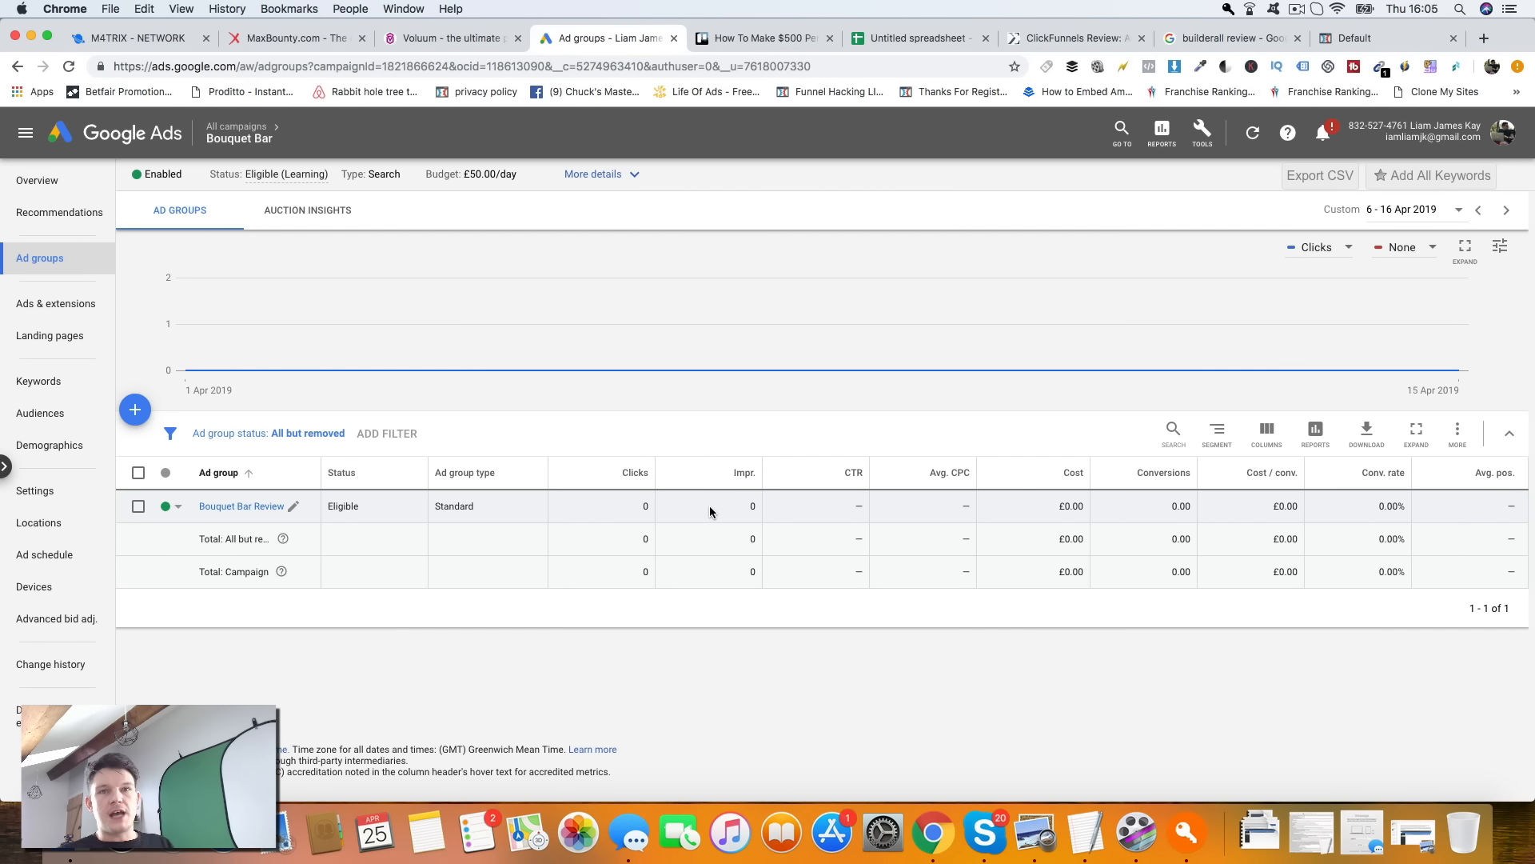
left_click(40, 382)
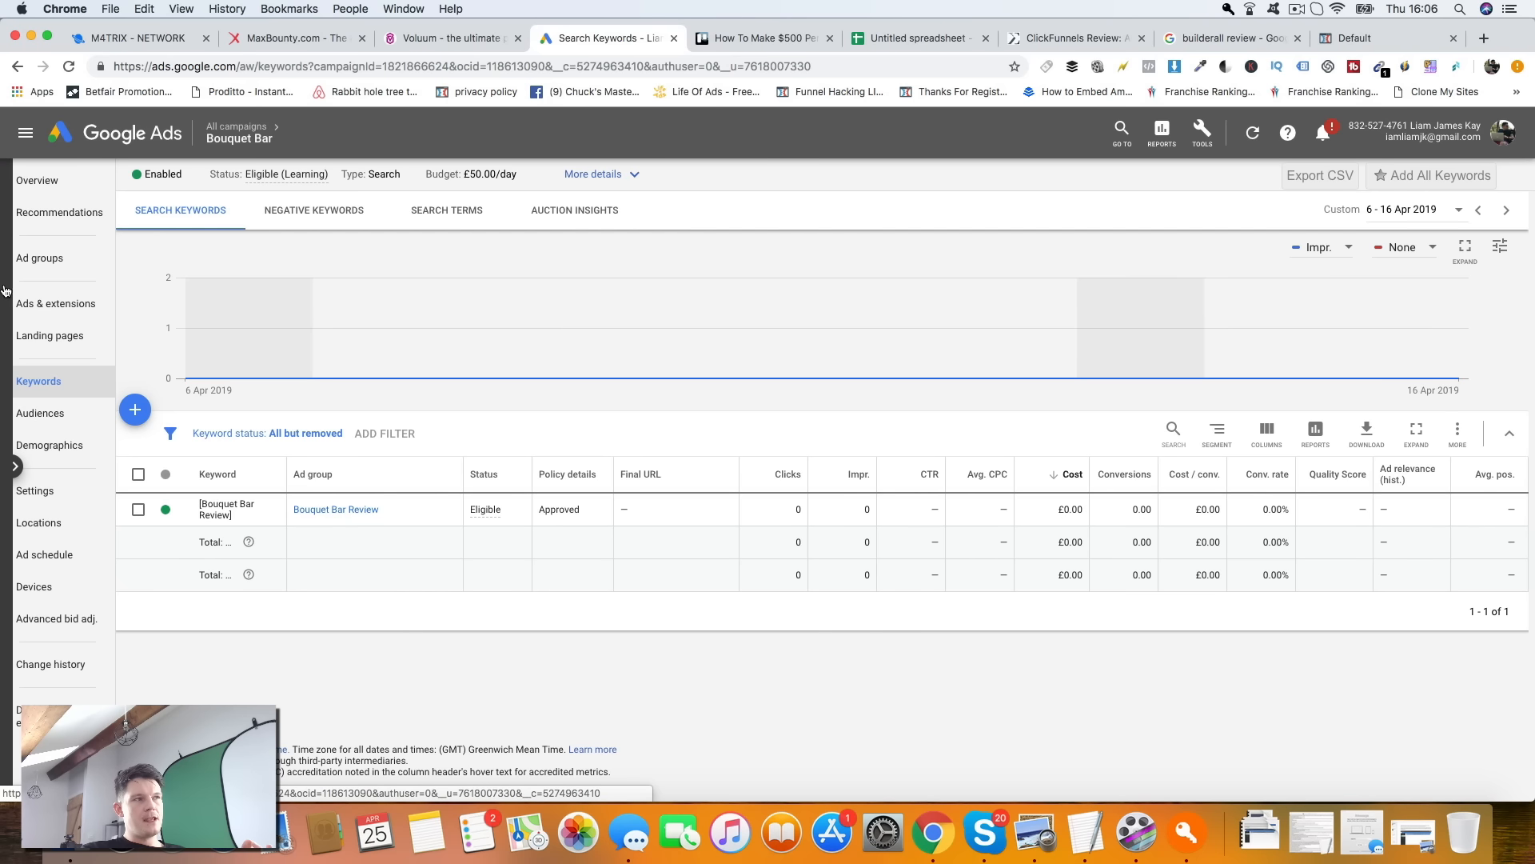
left_click(43, 259)
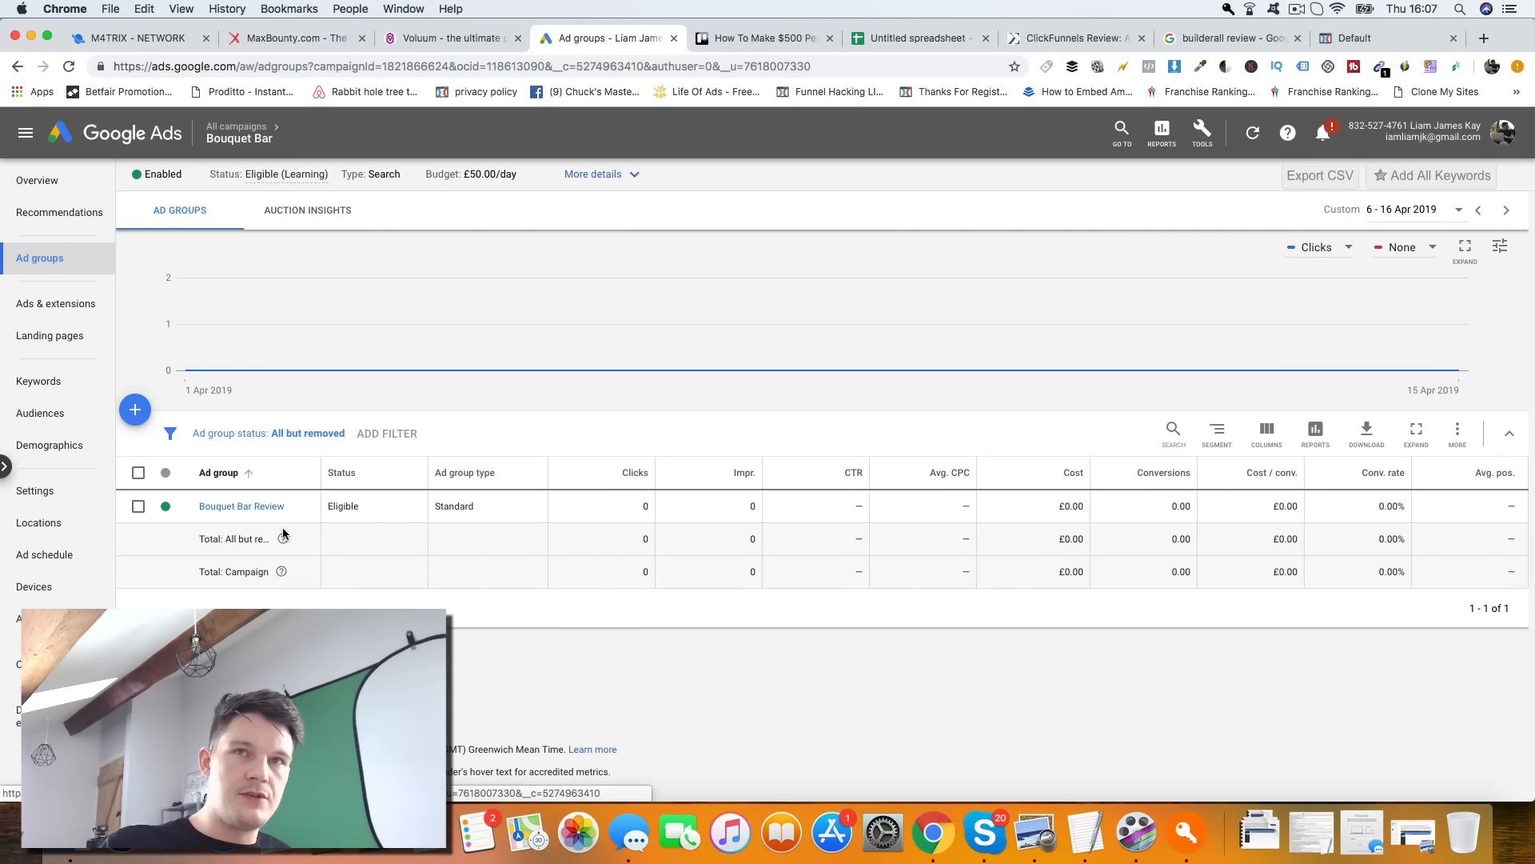
- Search Google for "clickfunnels reviww" to look at the review ads, and shorten the query to "clickfunnels"
left_click(1236, 36)
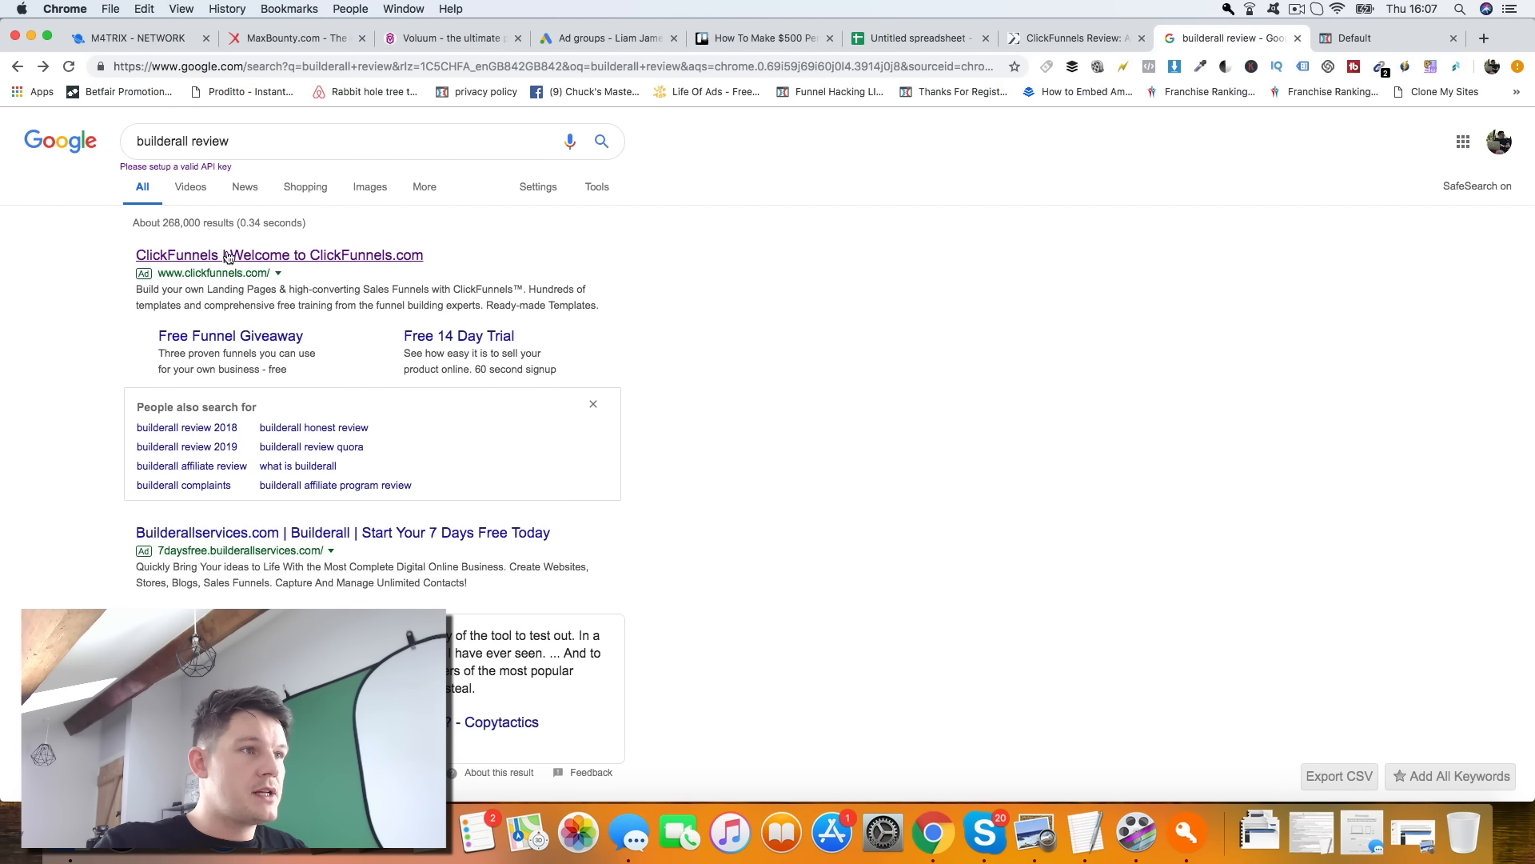
triple_click(256, 144)
type("clickf")
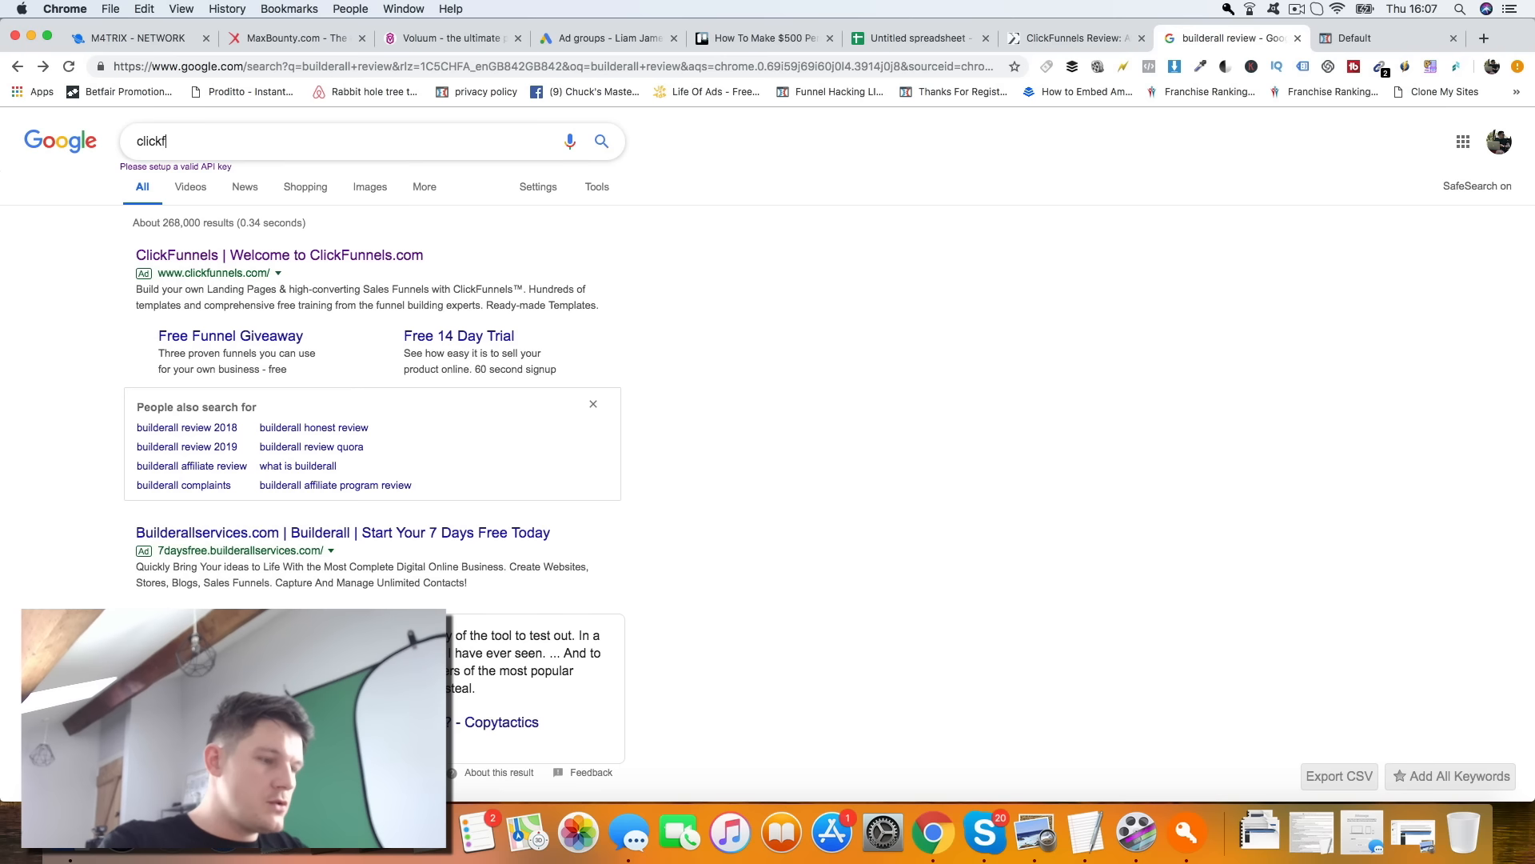
type("unnels reviww")
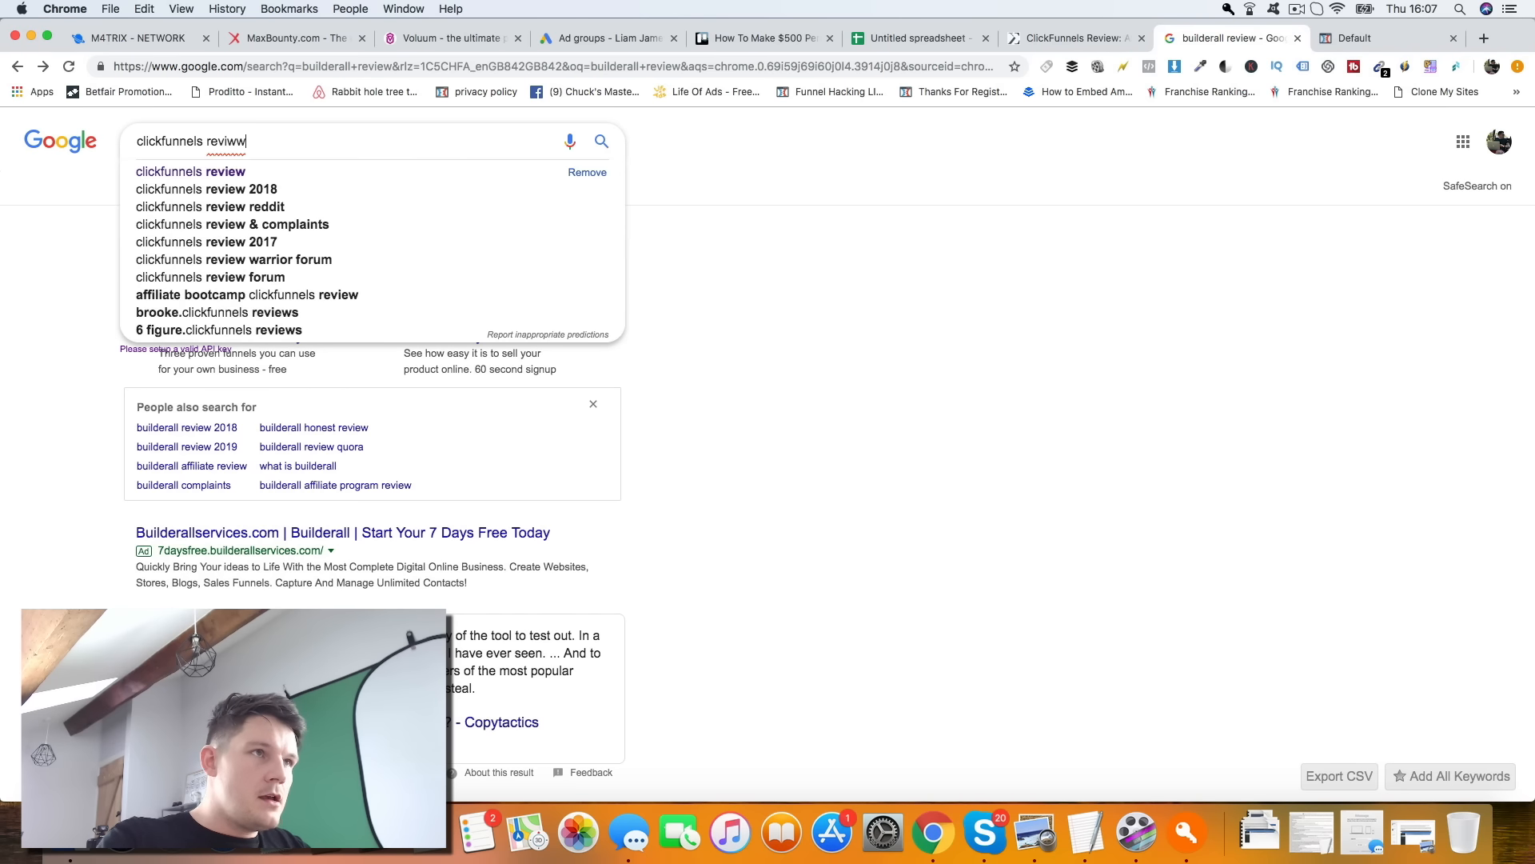
key("Return")
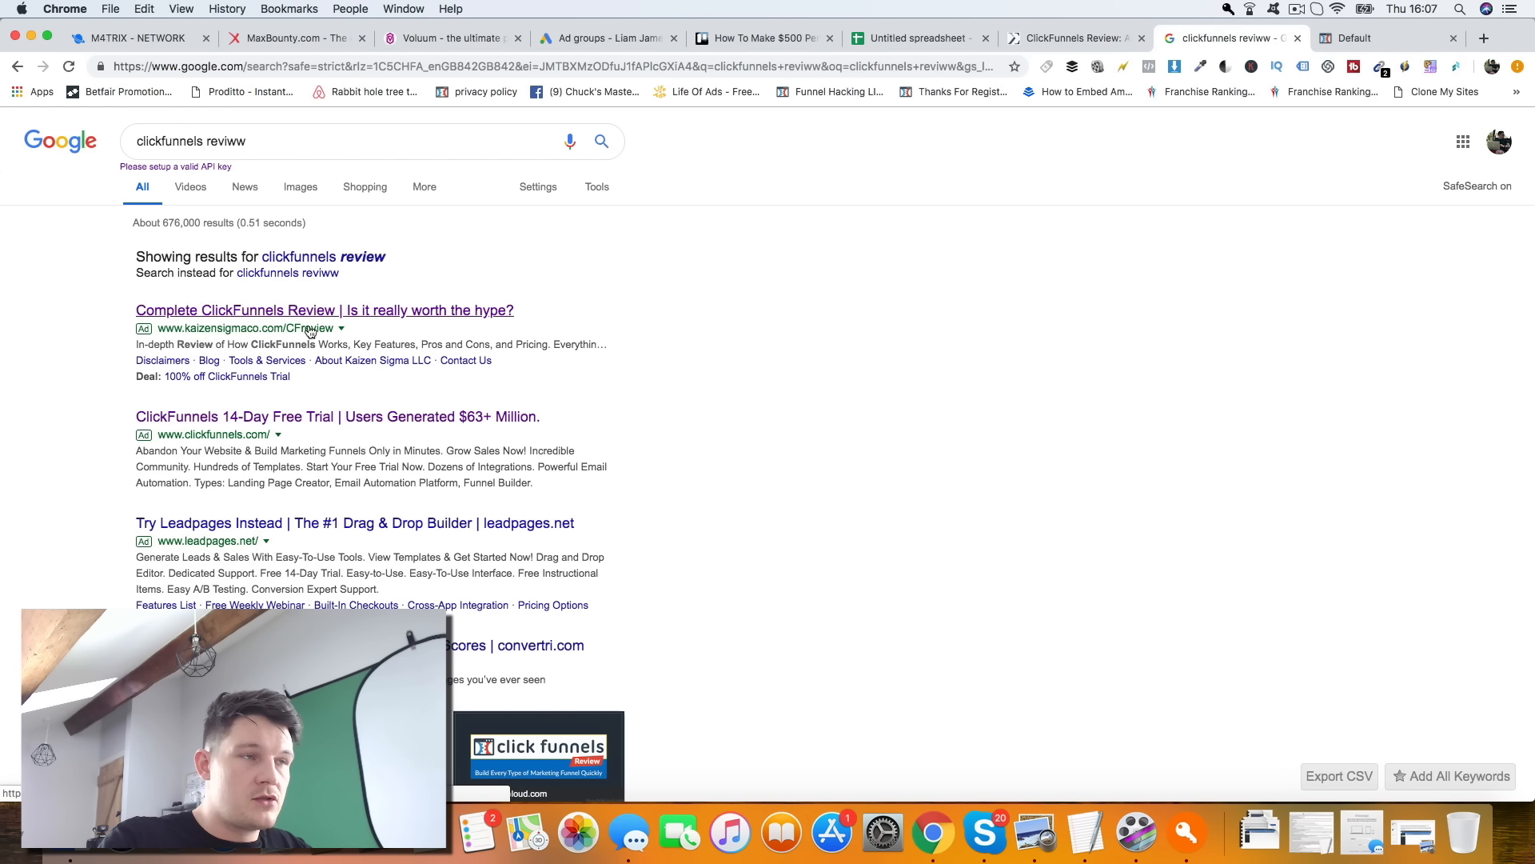
left_click(277, 142)
key("alt+BackSpace")
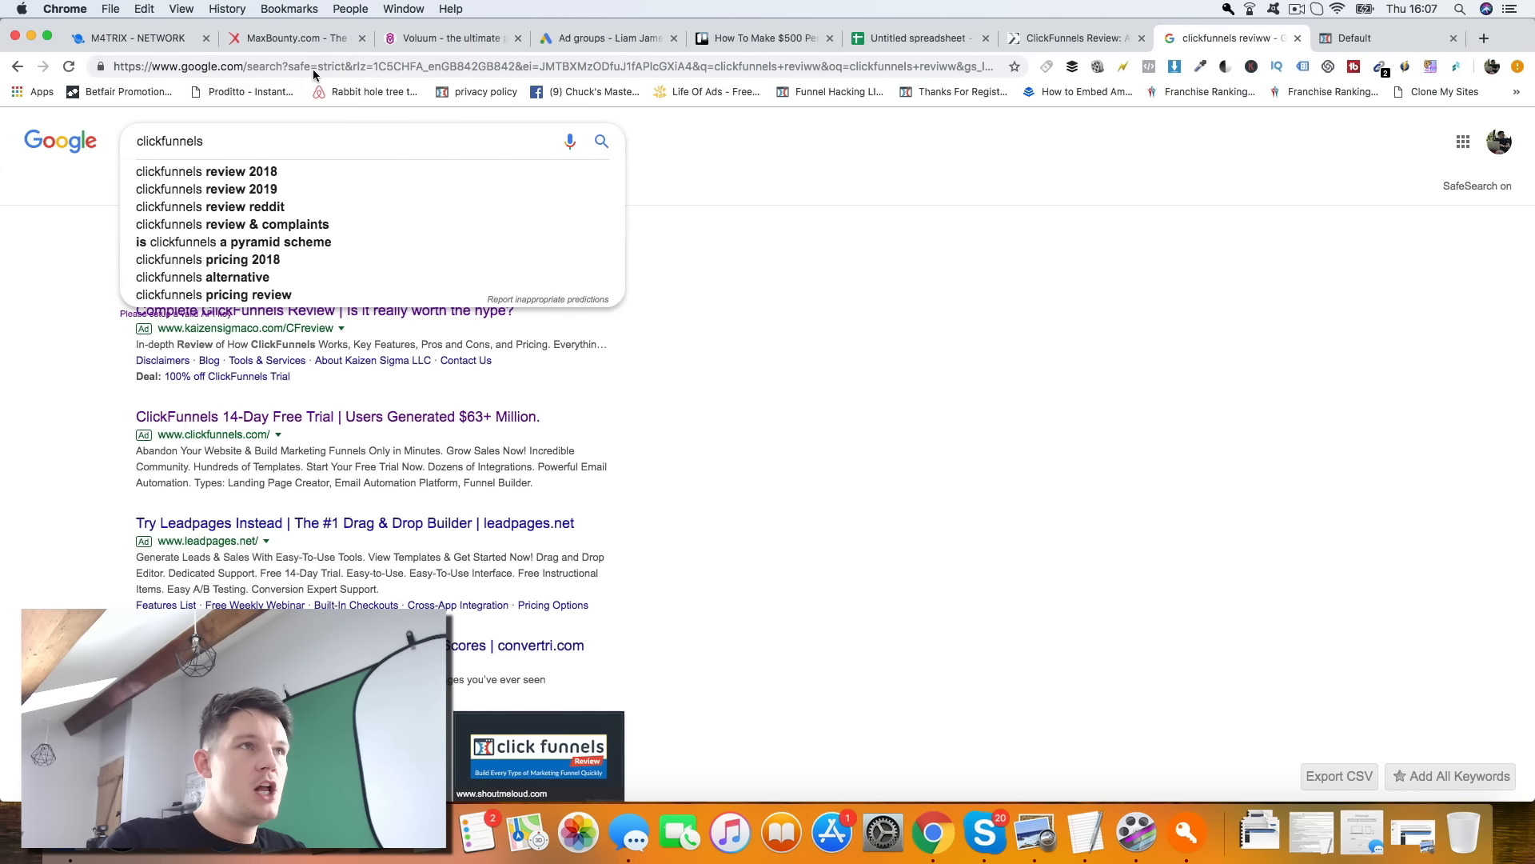
- Revisit the Bouquet Bar offer on MaxBounty and view the sales dashboard on the M4TRIX network
left_click(308, 38)
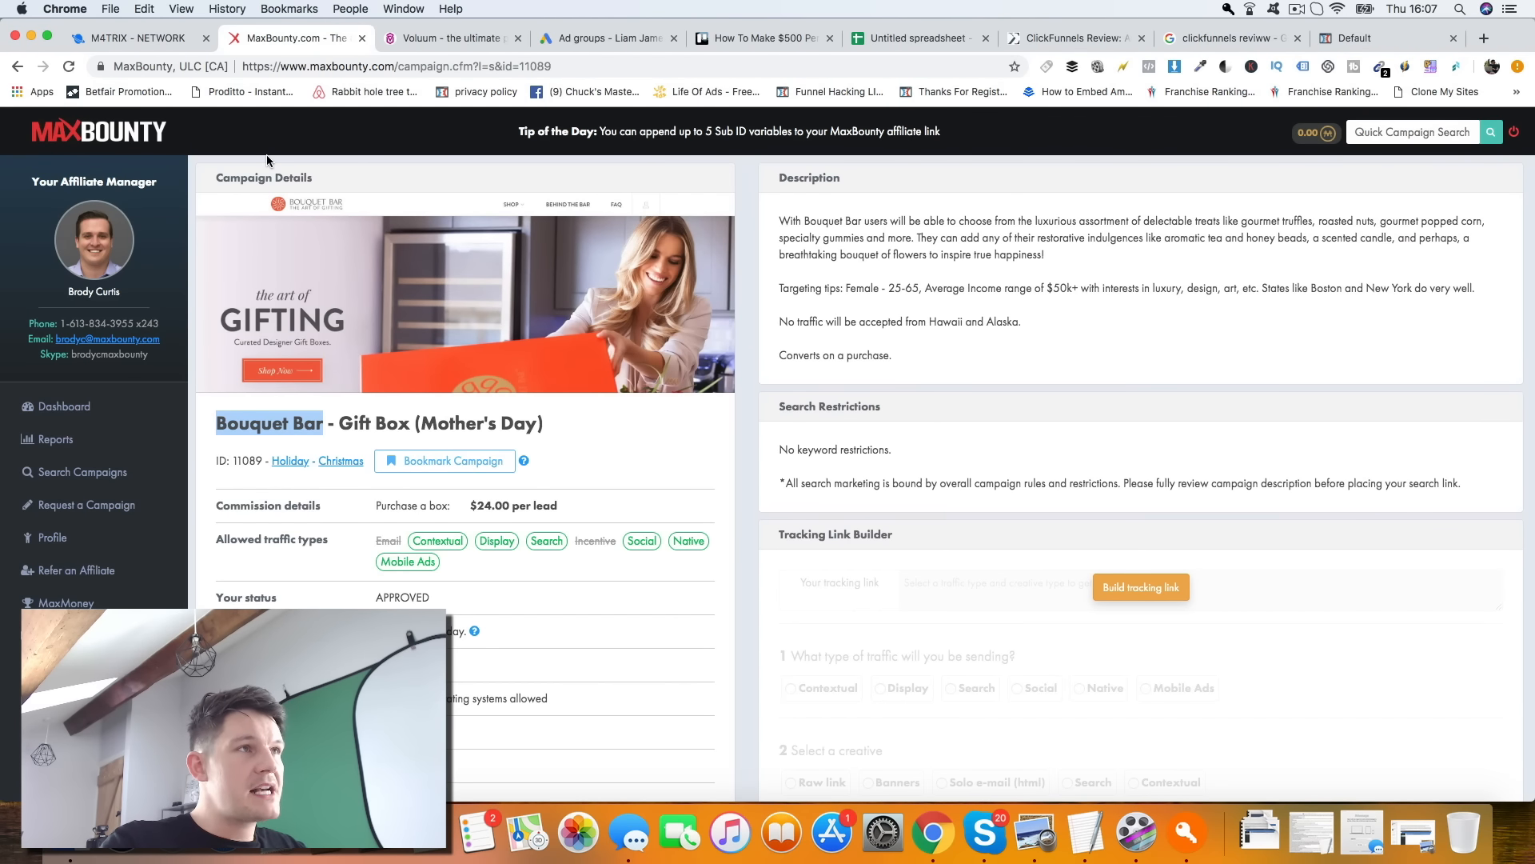
left_click(132, 38)
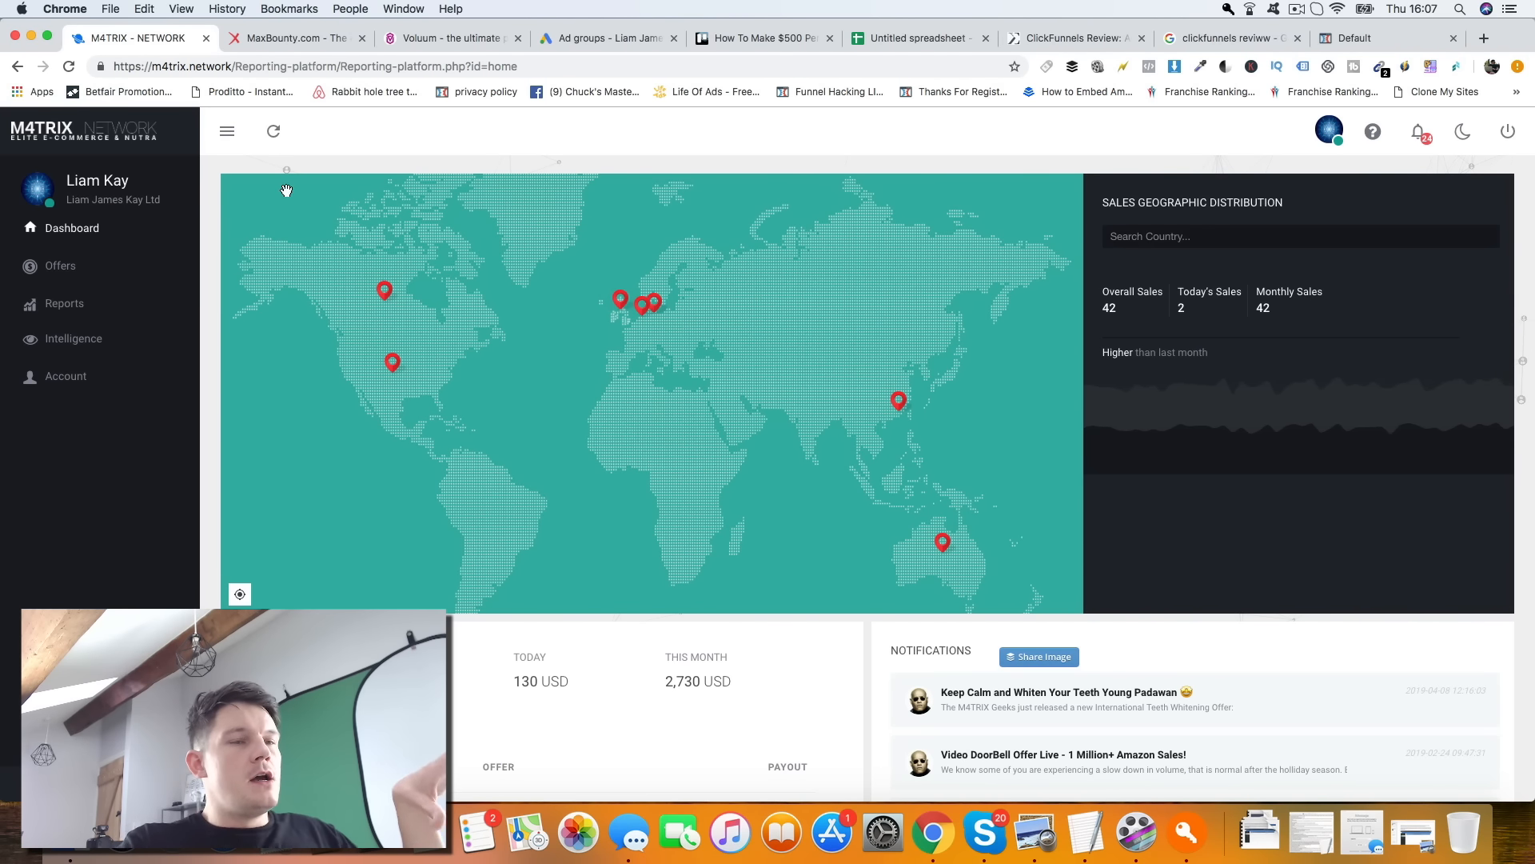
left_click(64, 296)
left_click(64, 289)
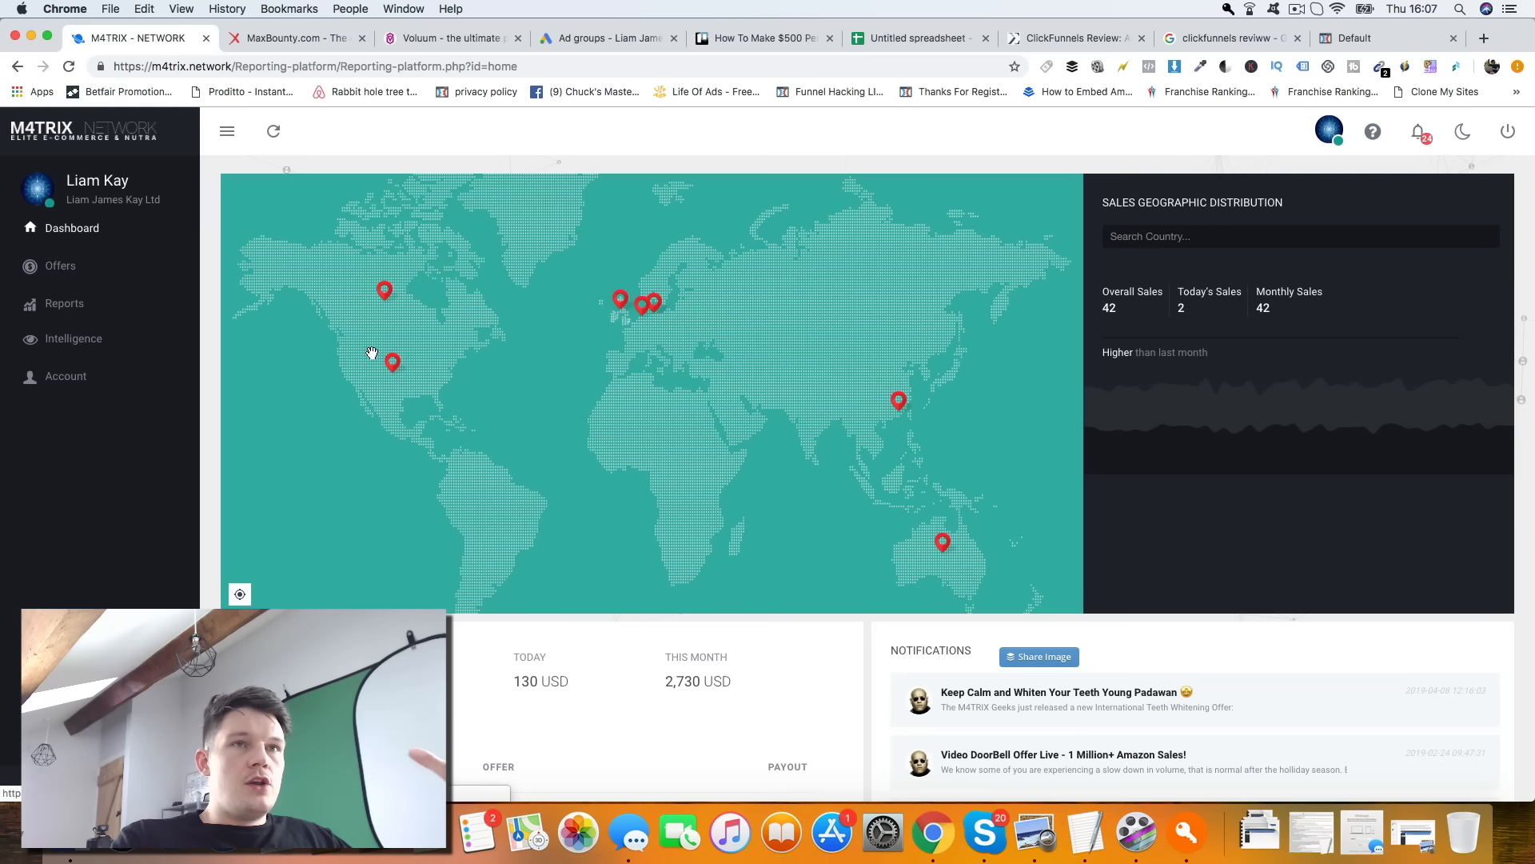